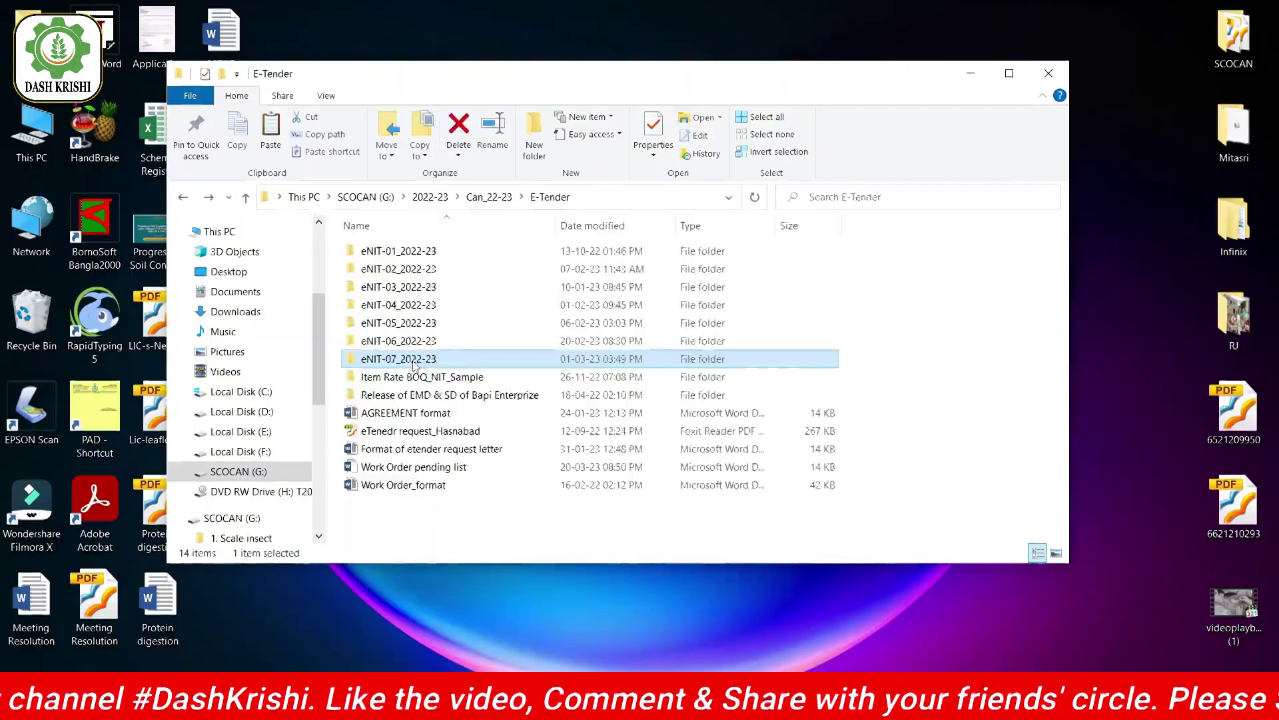
- Open BOQ_1 in Excel from the Upload folder of eNIT-07_2022-23
double_click(414, 360)
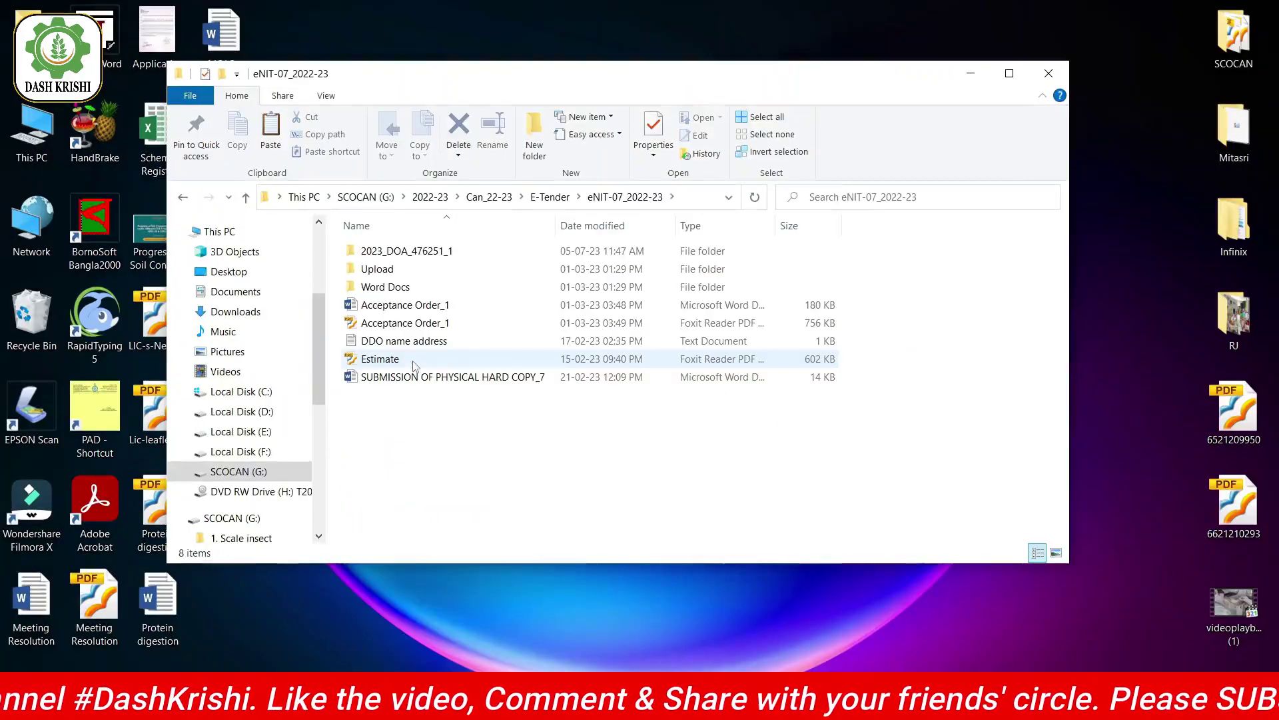
double_click(392, 269)
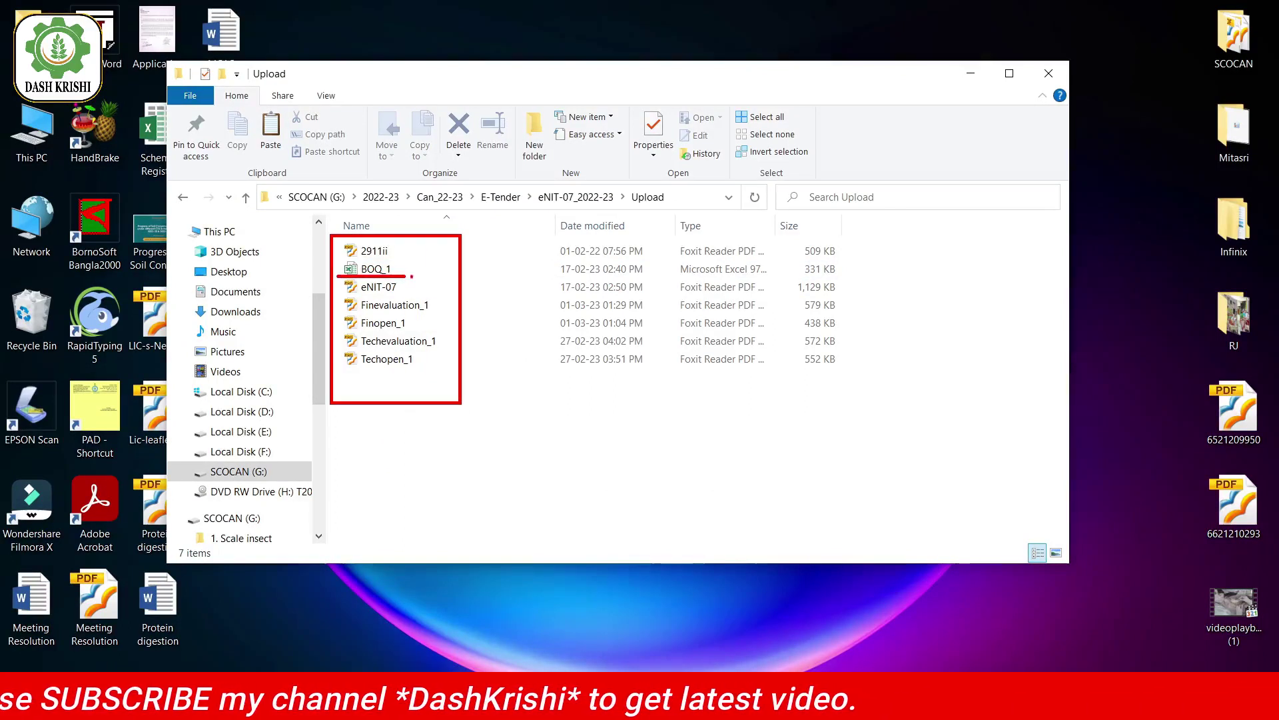
double_click(386, 270)
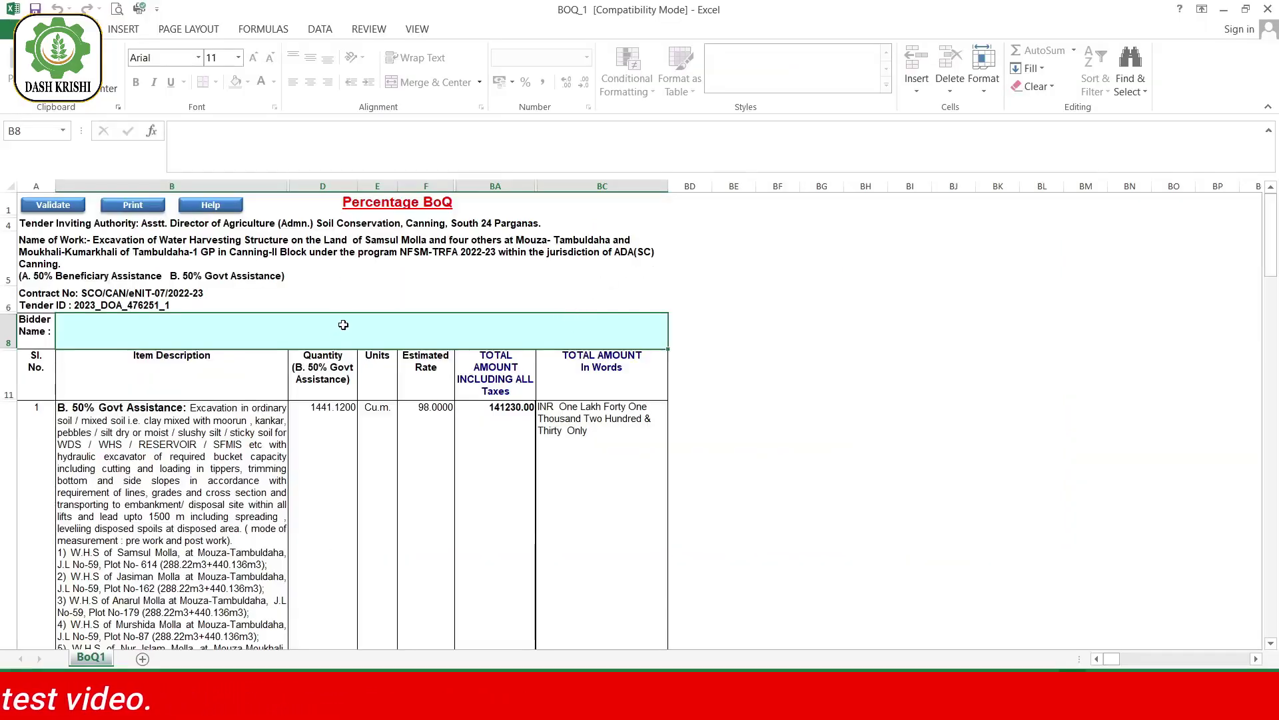
scroll(410, 240, down, 1)
scroll(420, 263, down, 3)
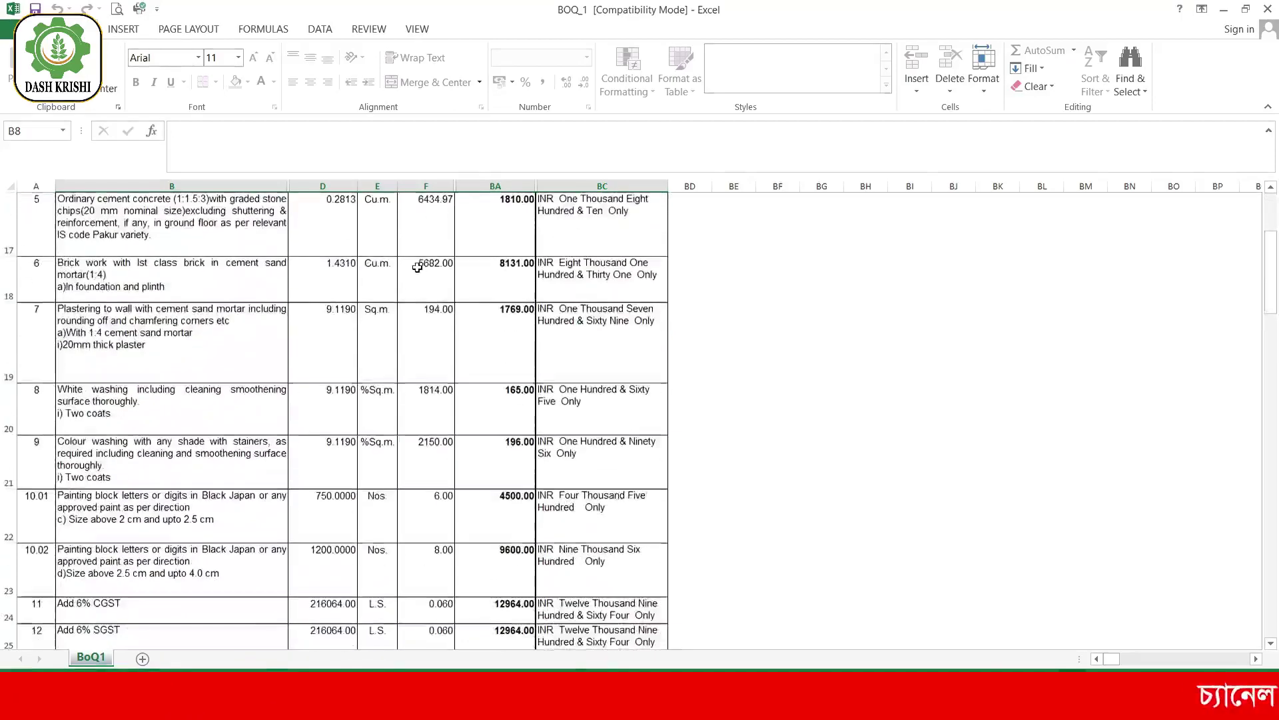
scroll(420, 266, down, 2)
scroll(421, 273, up, 1)
scroll(421, 272, up, 3)
scroll(344, 324, up, 3)
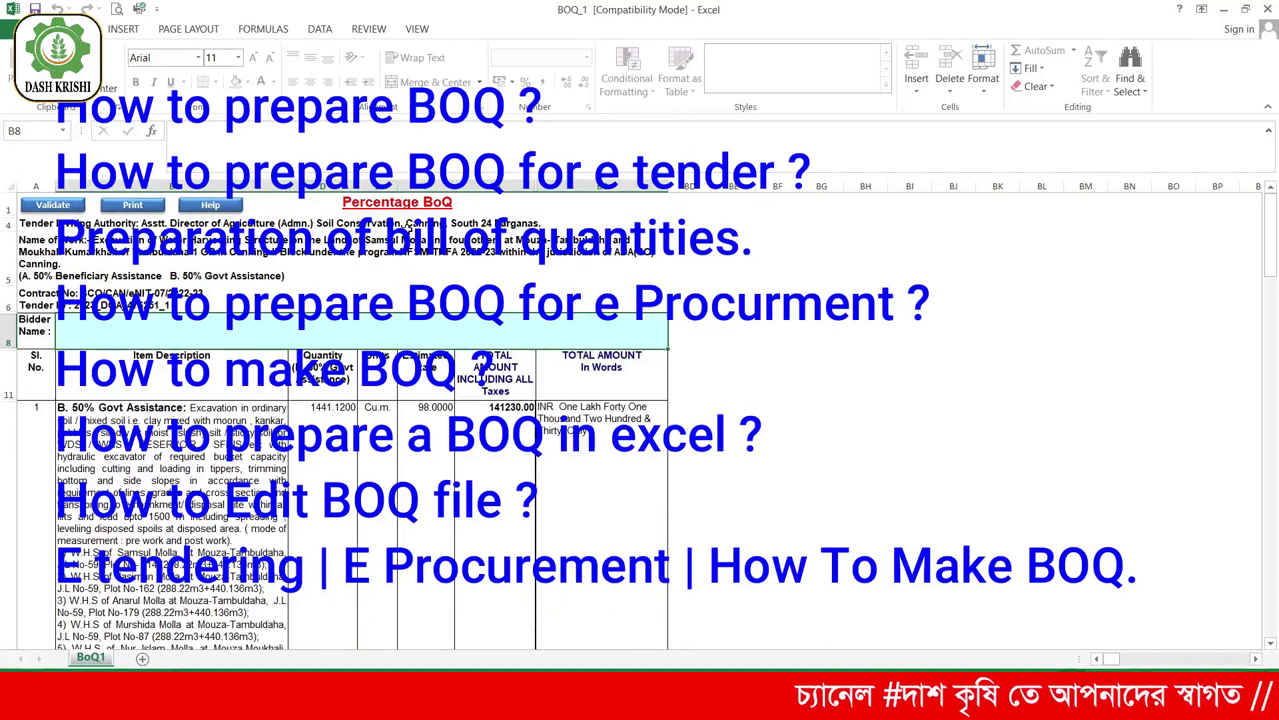
scroll(421, 273, down, 3)
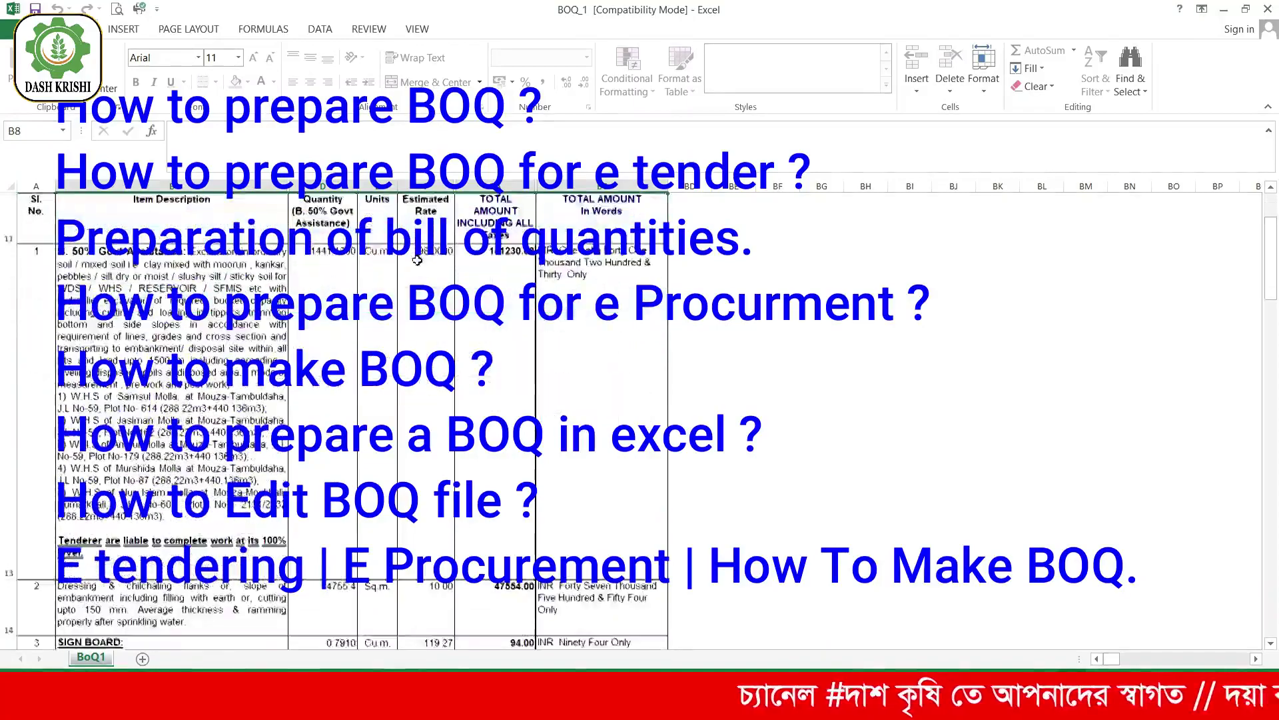
scroll(422, 273, down, 3)
scroll(421, 273, down, 2)
scroll(421, 273, up, 1)
scroll(421, 273, up, 3)
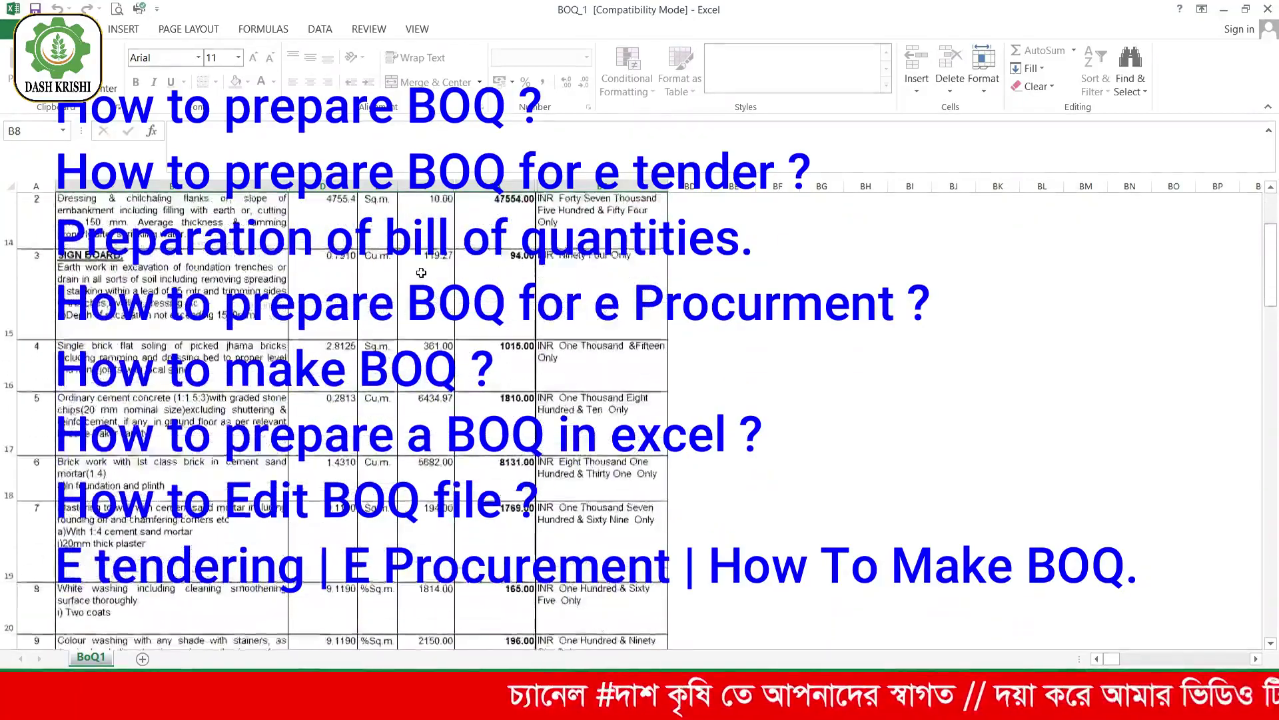
scroll(421, 272, up, 4)
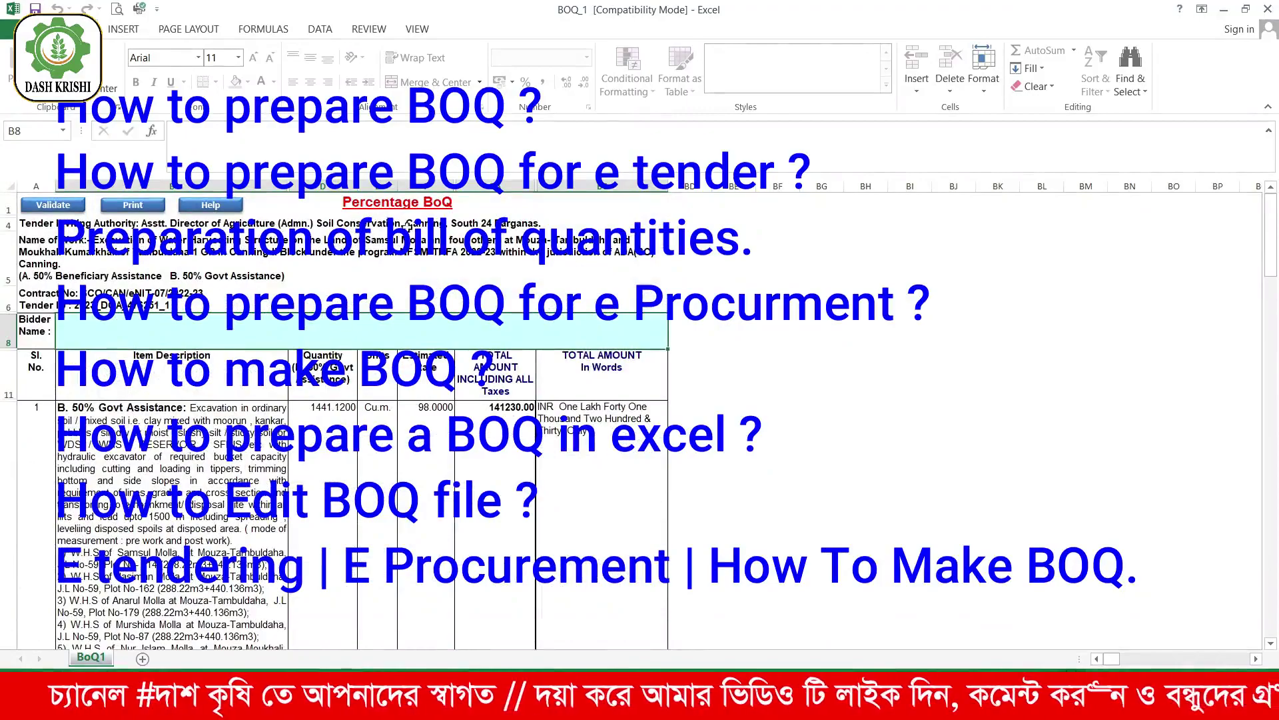
scroll(421, 273, down, 3)
scroll(422, 272, down, 3)
scroll(421, 273, down, 2)
scroll(421, 272, up, 1)
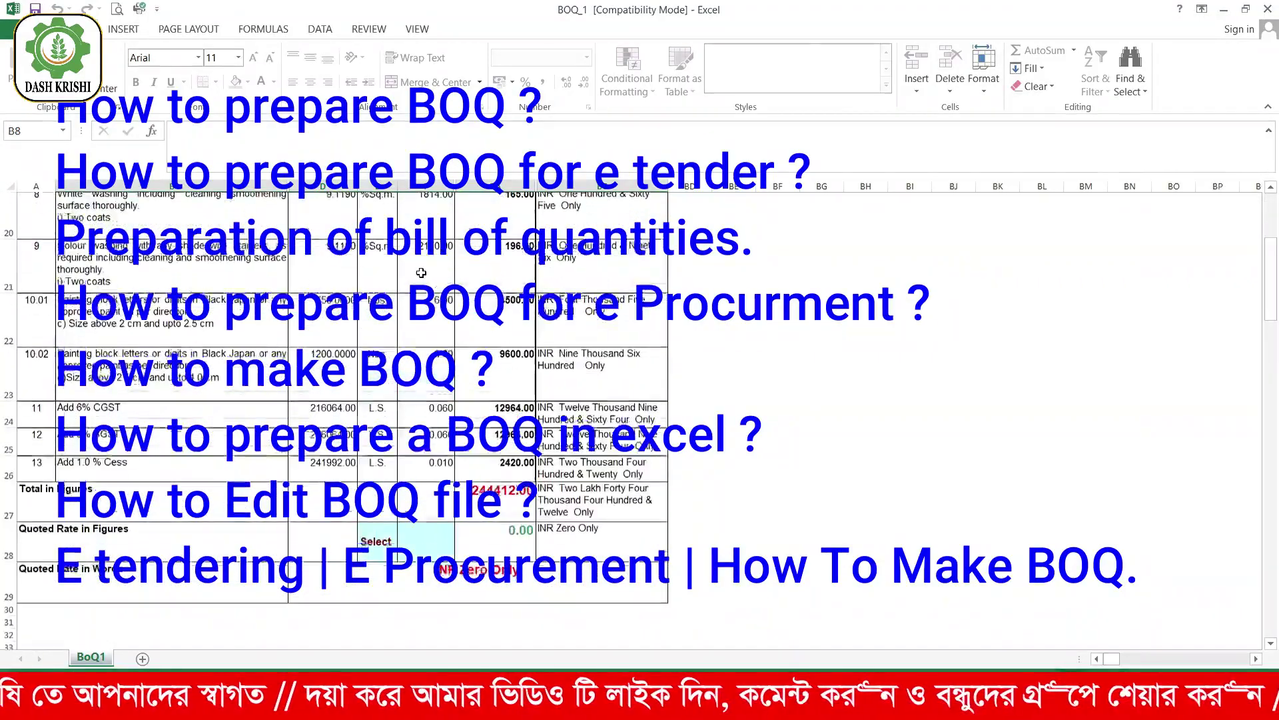
scroll(422, 273, up, 2)
scroll(421, 273, up, 3)
scroll(421, 272, up, 2)
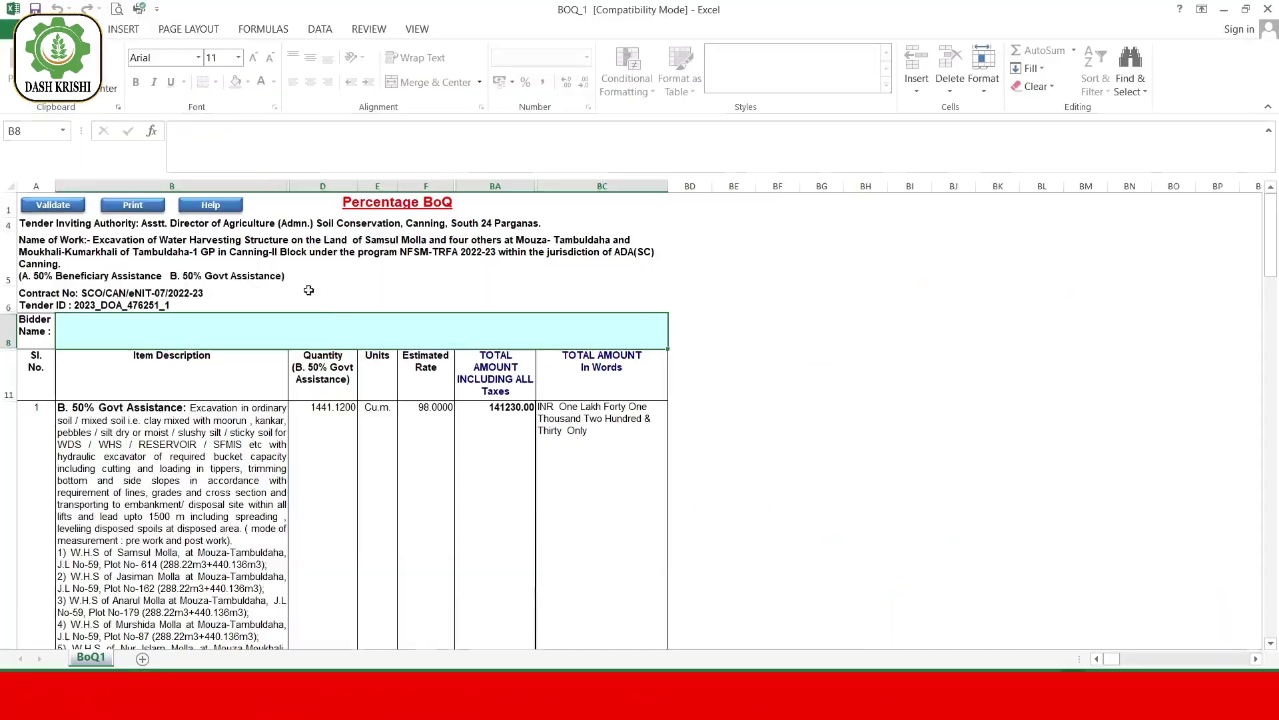
scroll(308, 290, down, 3)
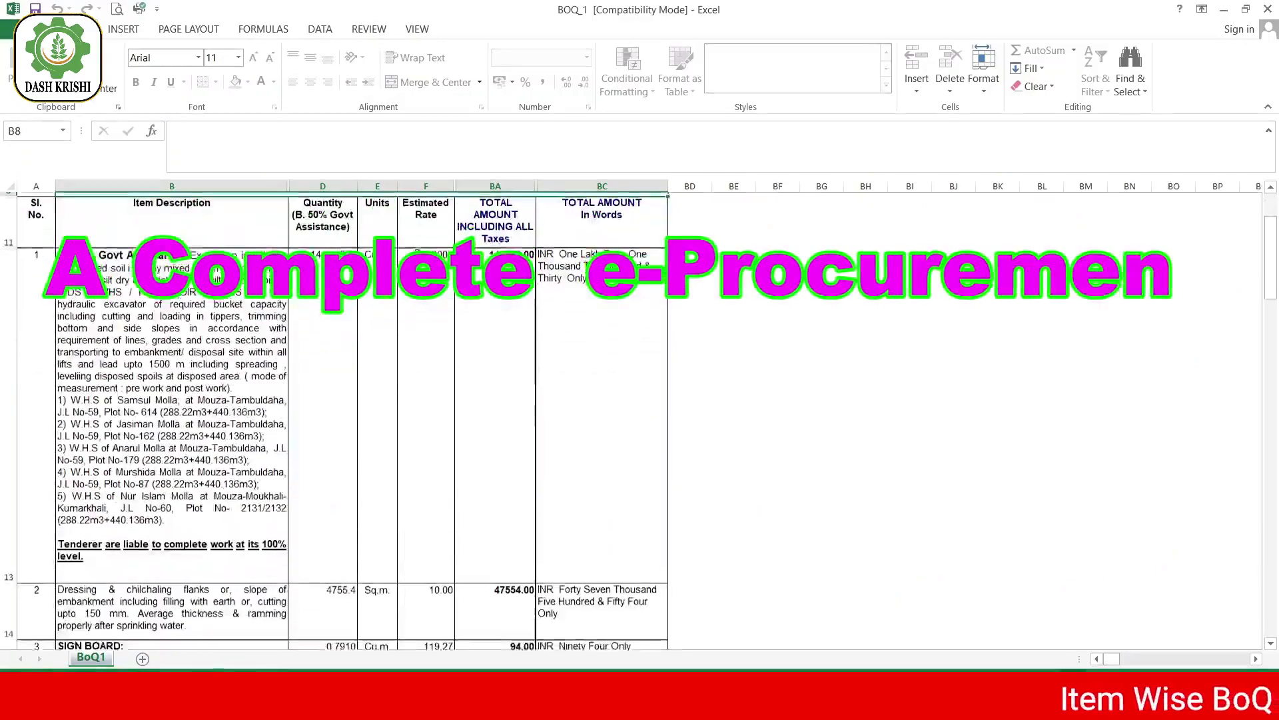
scroll(333, 413, down, 5)
scroll(333, 413, down, 5)
scroll(333, 413, up, 3)
scroll(333, 413, up, 5)
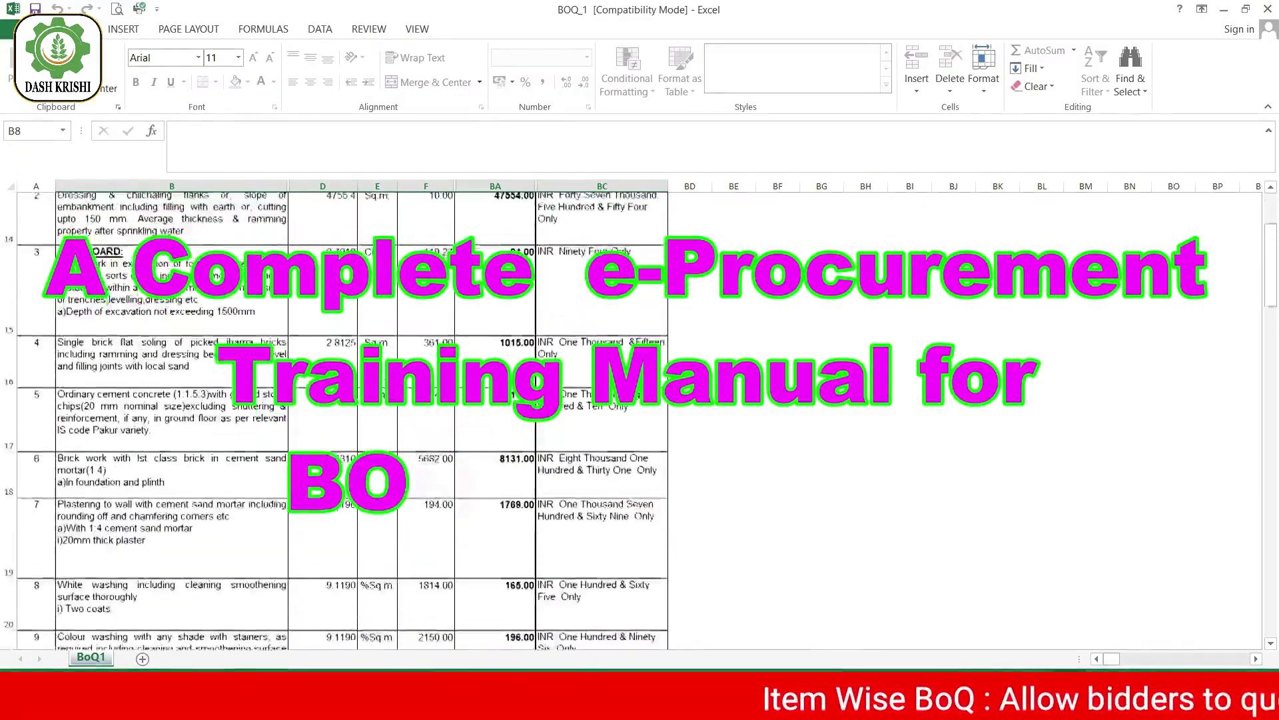
scroll(264, 248, up, 3)
scroll(264, 248, up, 2)
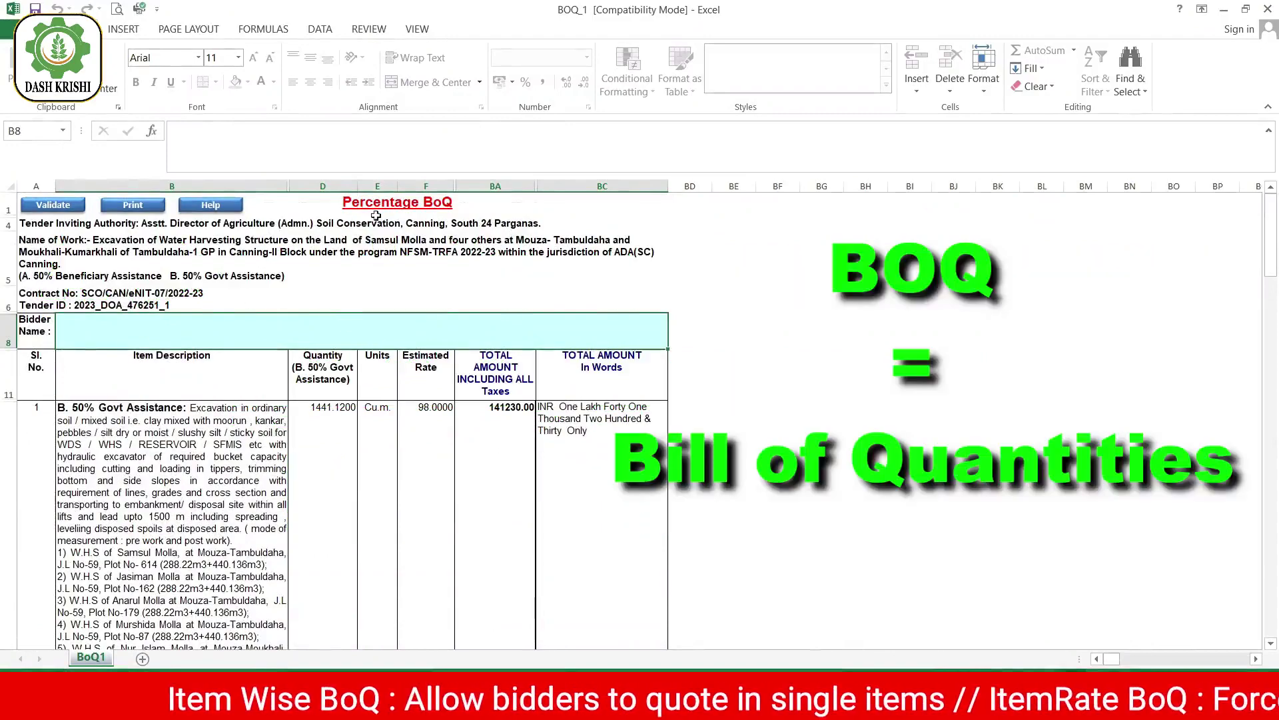
scroll(400, 233, down, 2)
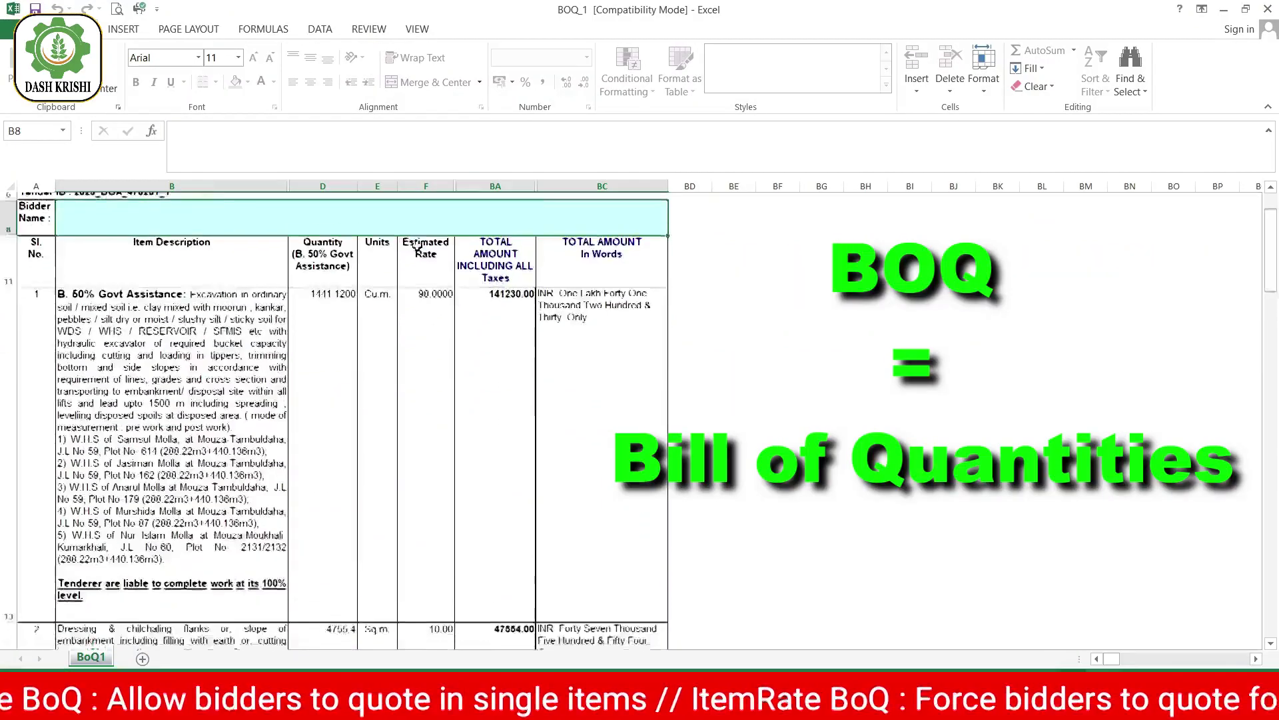
scroll(417, 248, down, 2)
scroll(417, 253, down, 2)
scroll(418, 260, down, 1)
scroll(421, 272, down, 1)
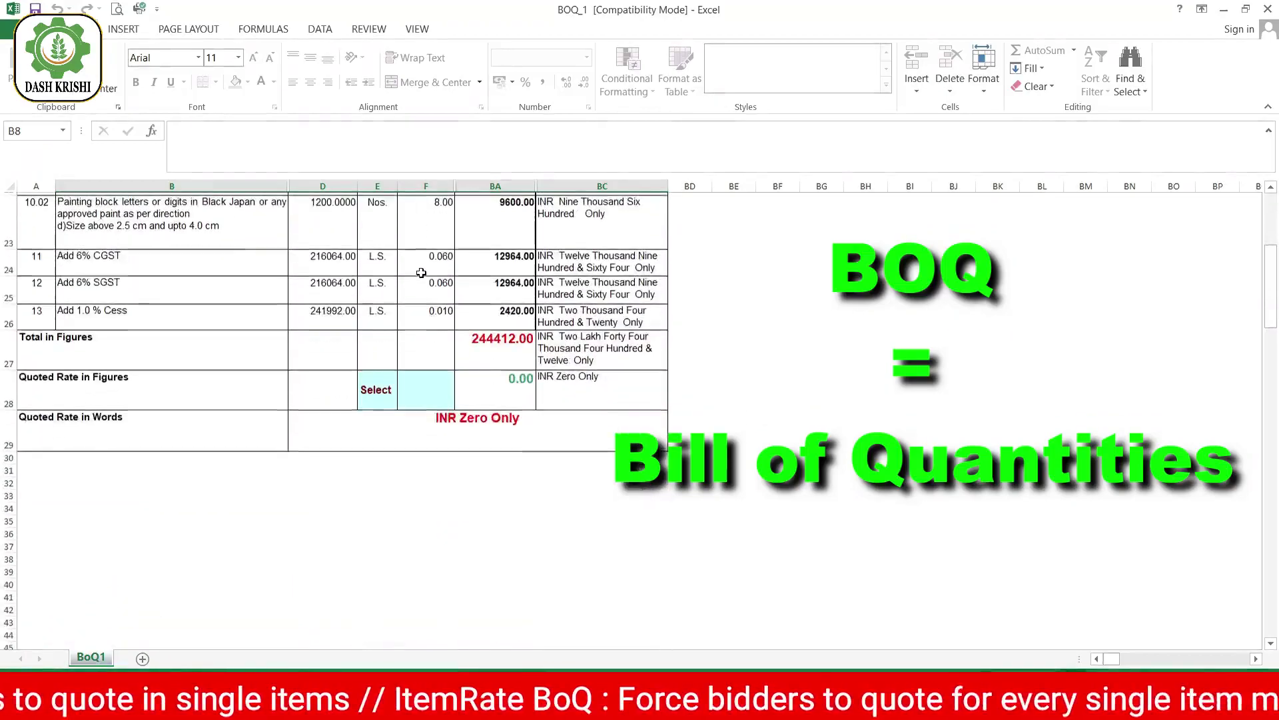
scroll(421, 273, up, 1)
scroll(421, 273, up, 1)
scroll(421, 273, up, 2)
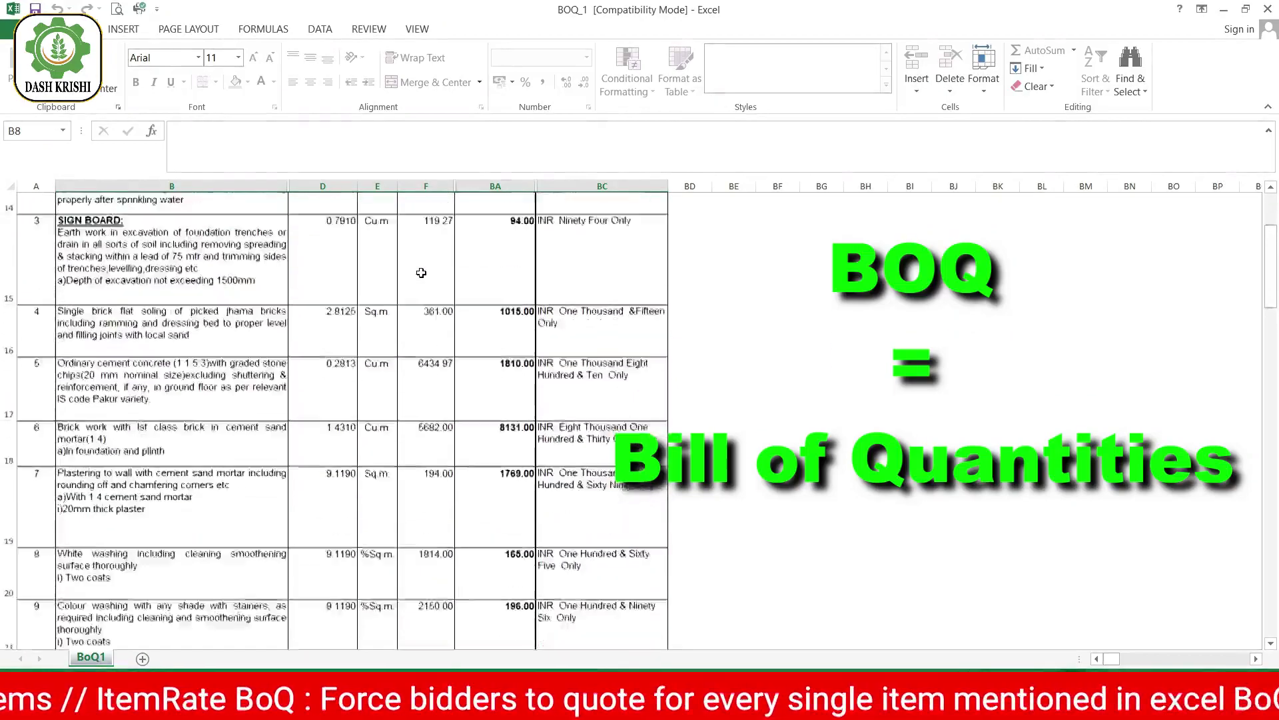
scroll(421, 272, up, 1)
scroll(421, 272, up, 1)
scroll(421, 272, up, 2)
scroll(421, 273, up, 1)
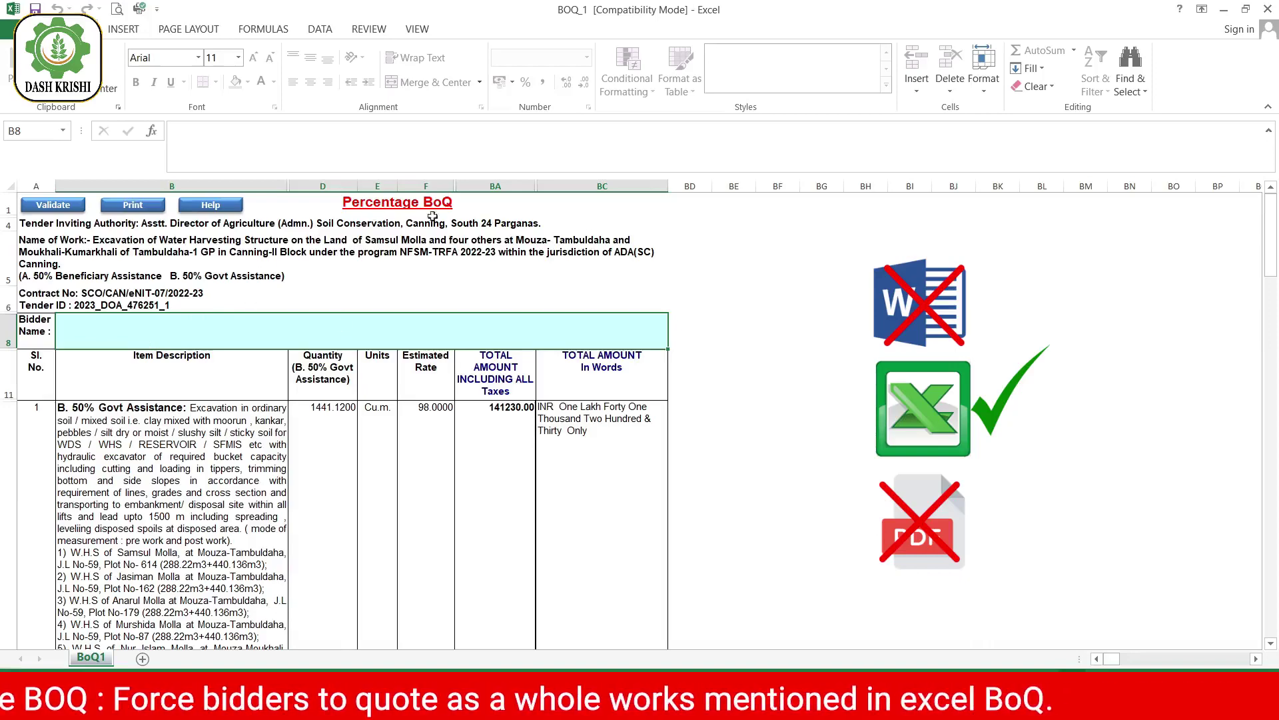
scroll(407, 232, down, 1)
scroll(410, 240, down, 2)
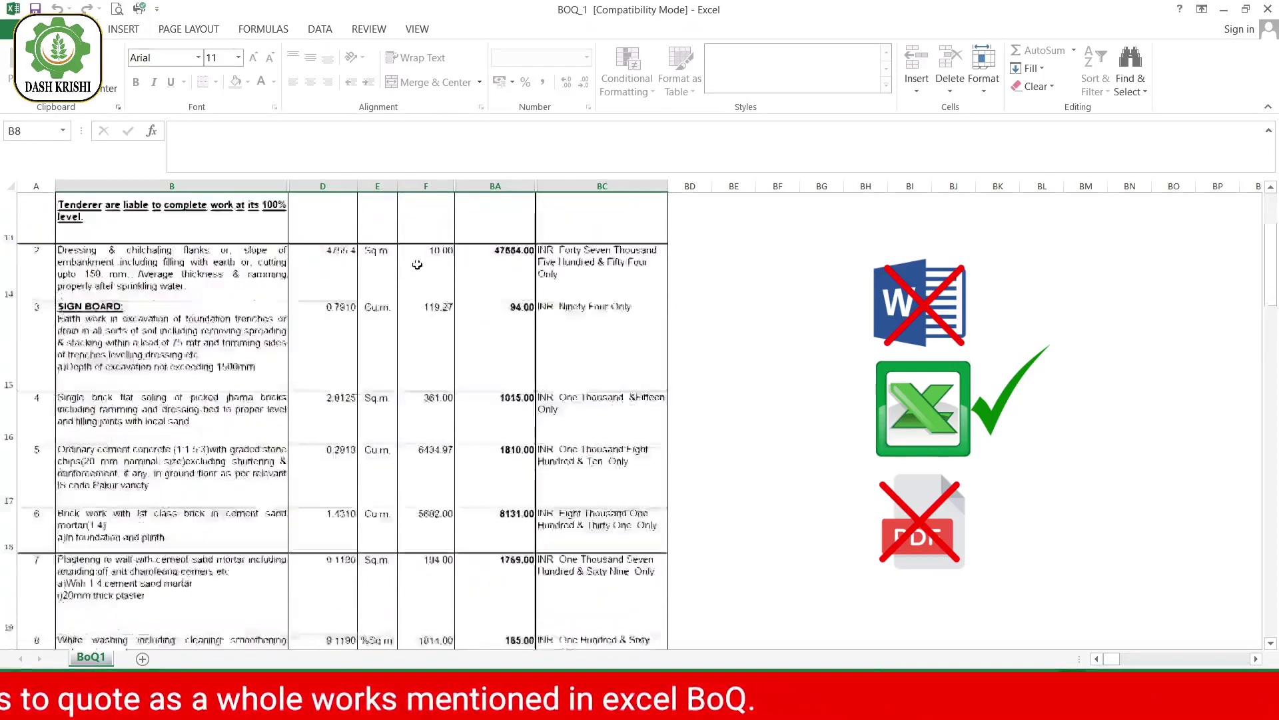
scroll(414, 253, down, 2)
scroll(419, 270, down, 1)
scroll(419, 269, down, 1)
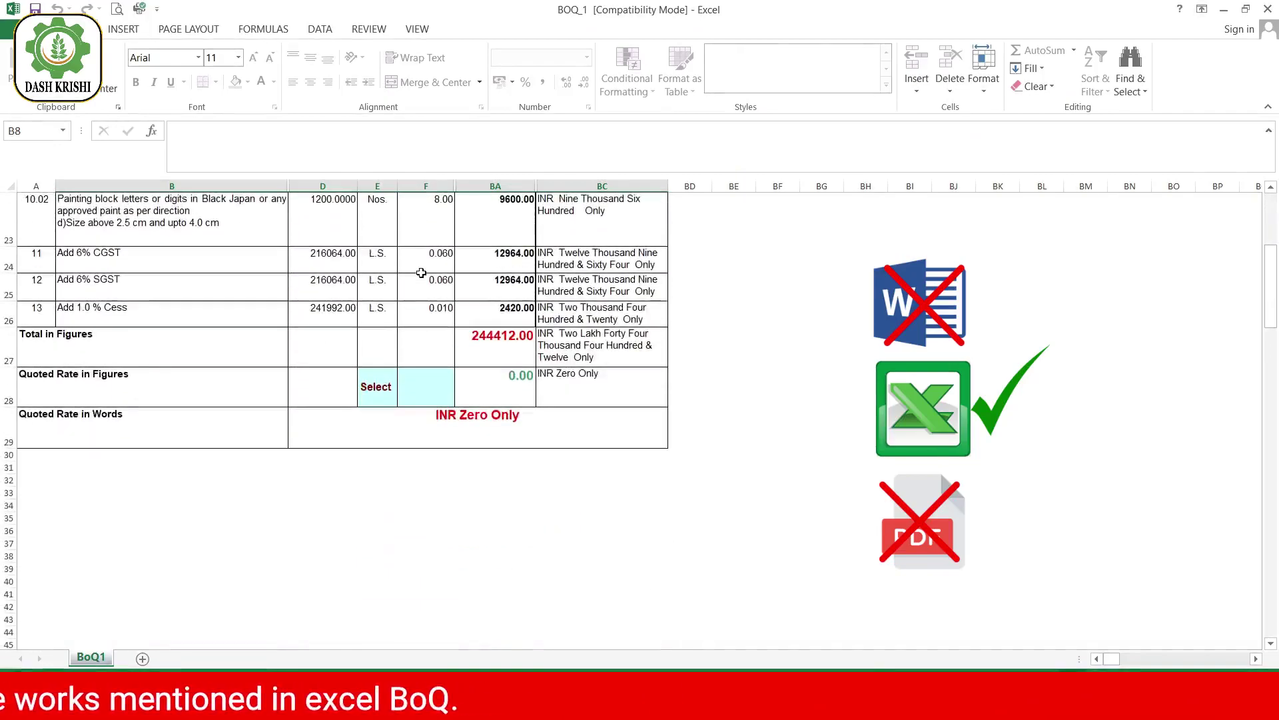
scroll(421, 273, up, 1)
scroll(421, 272, up, 2)
scroll(421, 272, up, 1)
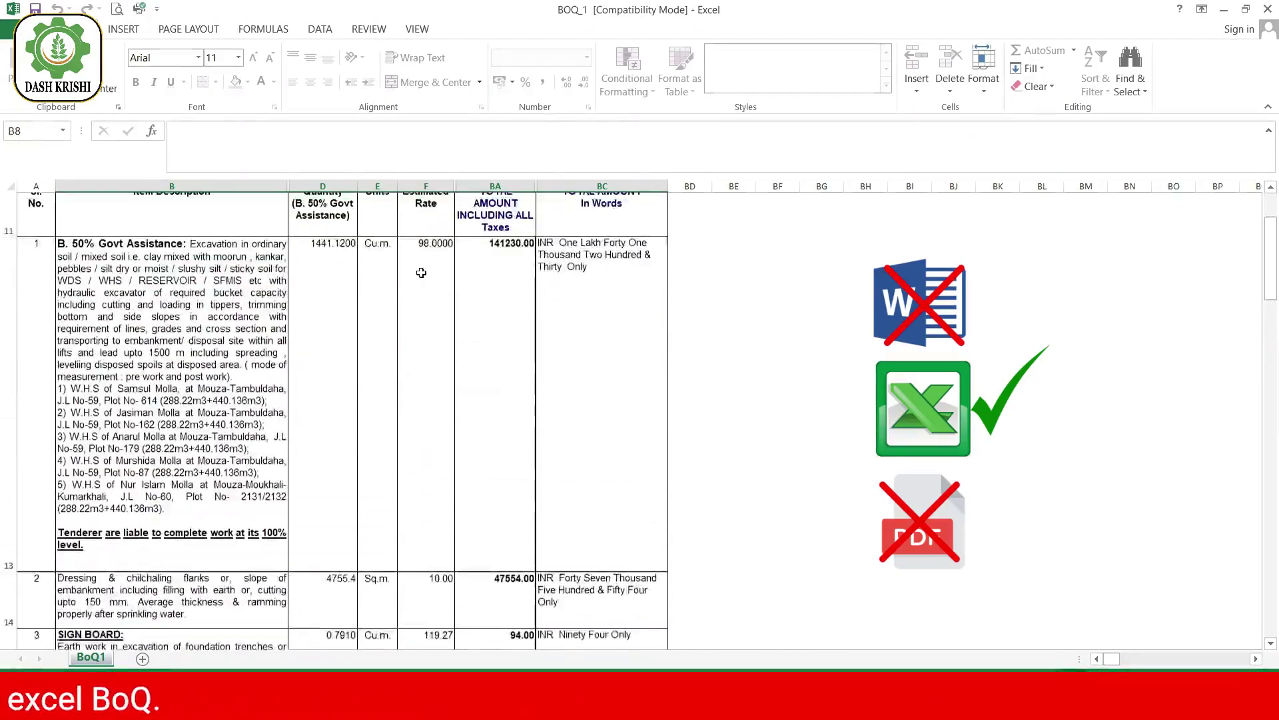
scroll(421, 273, up, 1)
scroll(421, 272, up, 1)
scroll(421, 273, up, 1)
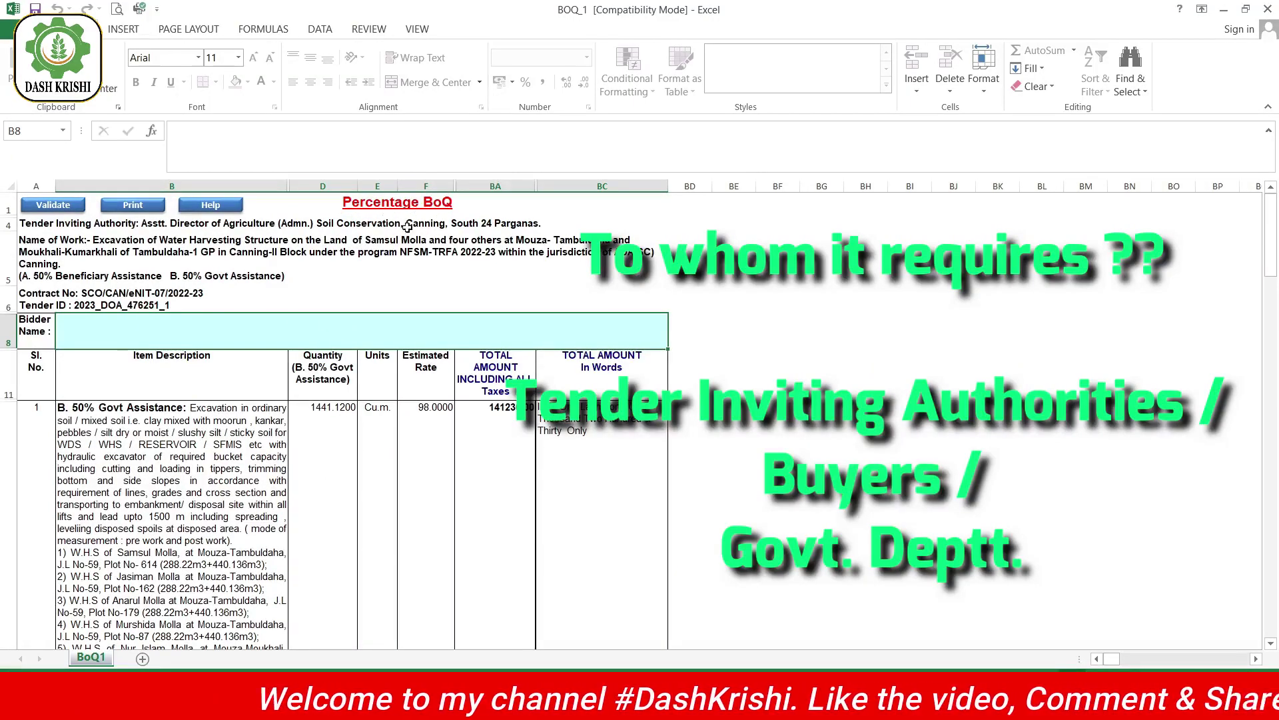
scroll(408, 232, down, 1)
scroll(409, 240, down, 2)
scroll(413, 253, down, 2)
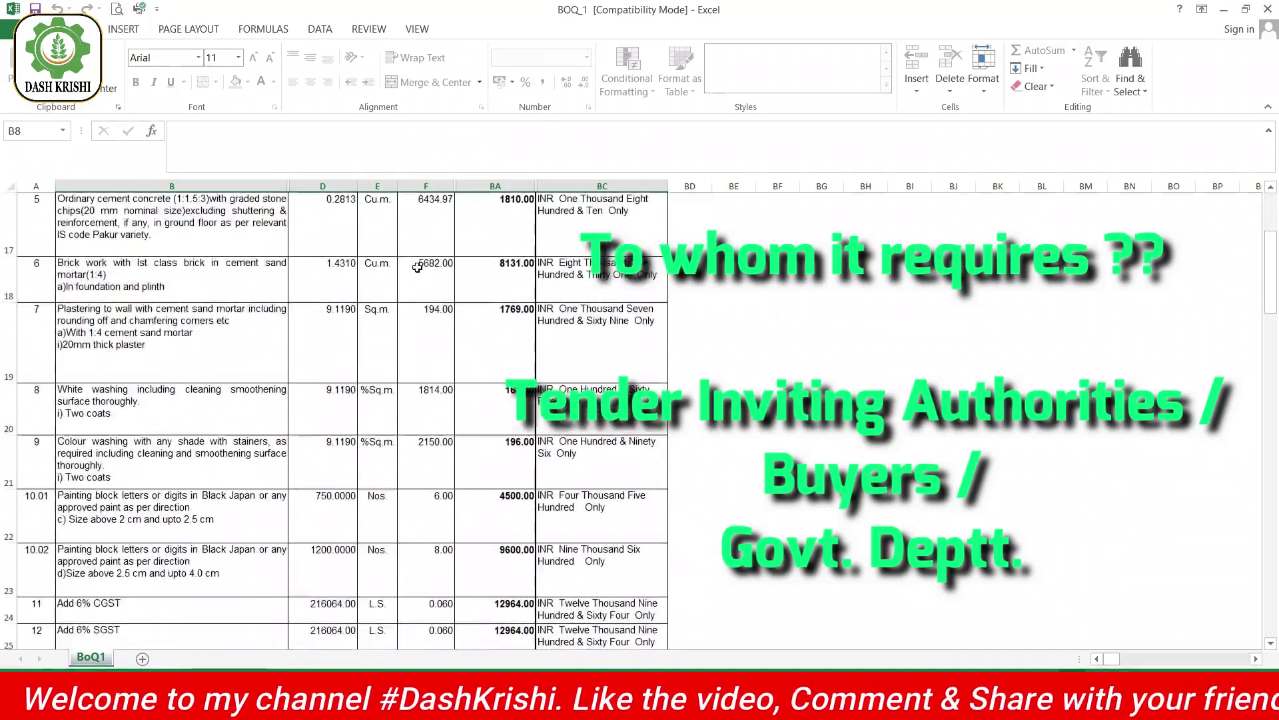
scroll(419, 269, down, 1)
scroll(419, 269, down, 3)
scroll(421, 273, up, 2)
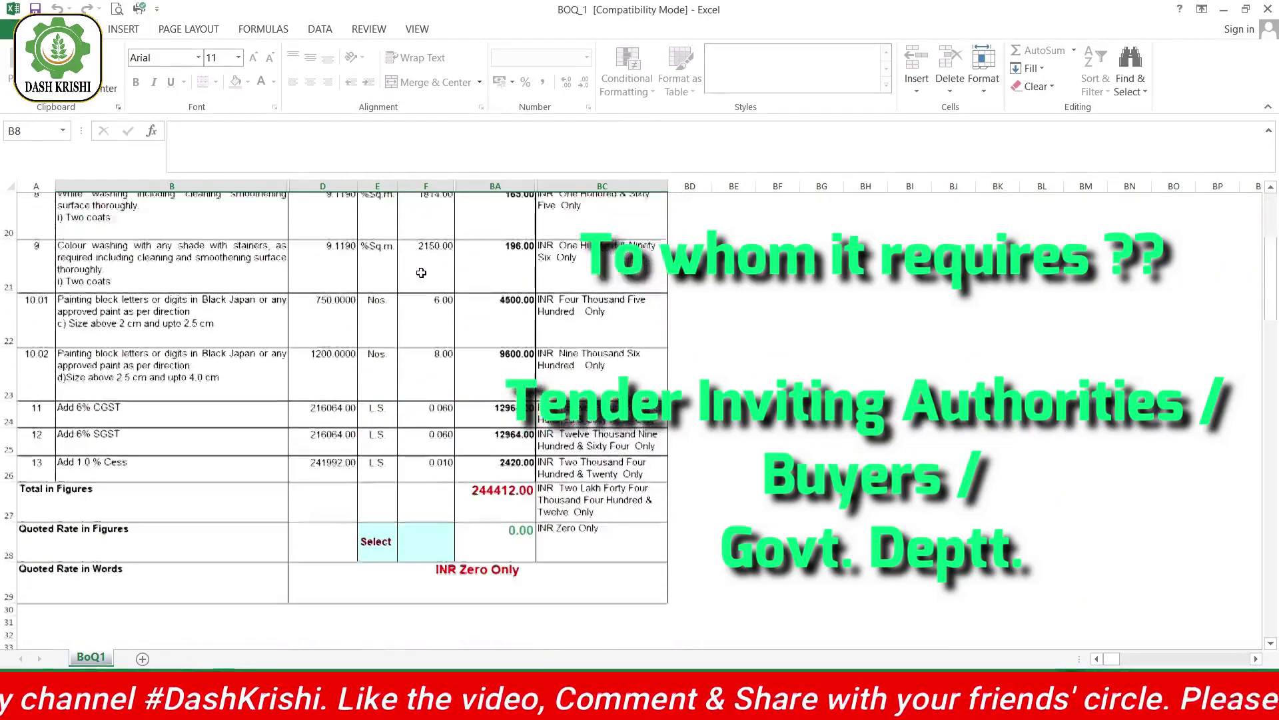
scroll(421, 273, up, 2)
scroll(421, 272, up, 3)
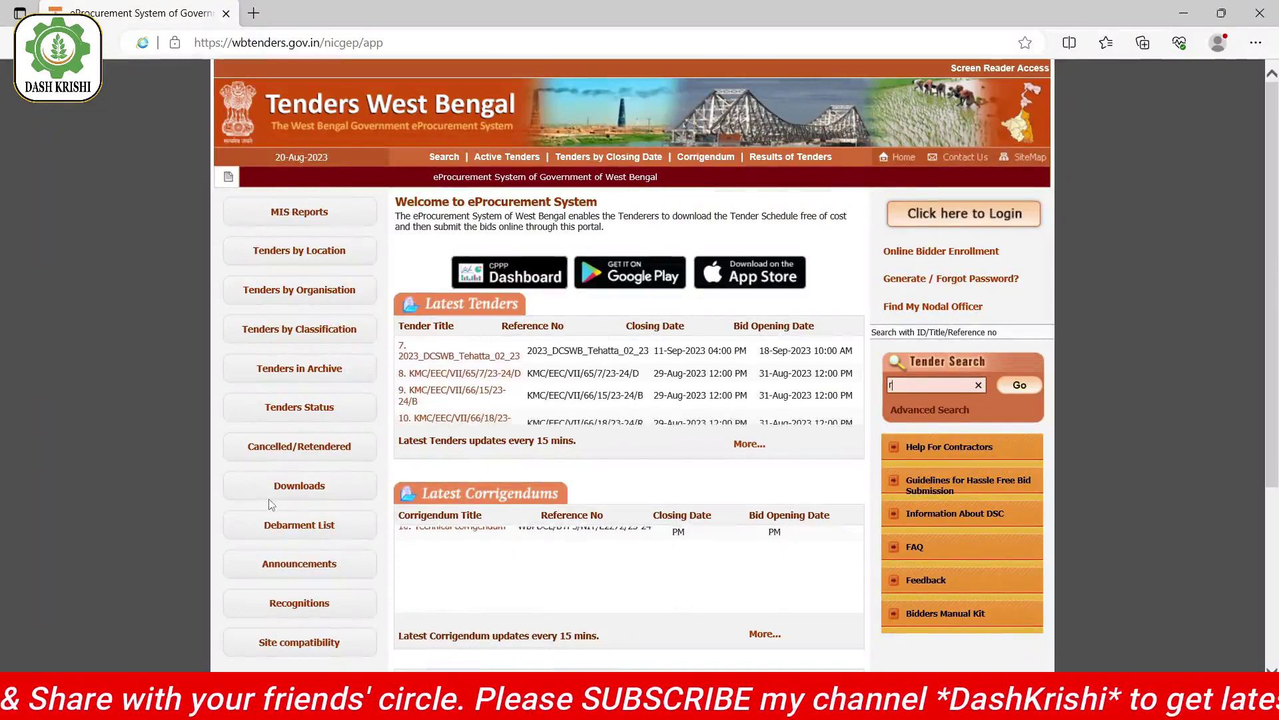
- Save V3_BOQ_Percentage_Template_4Decimal.xls from the portal's downloads page and show it in its folder
text(r)
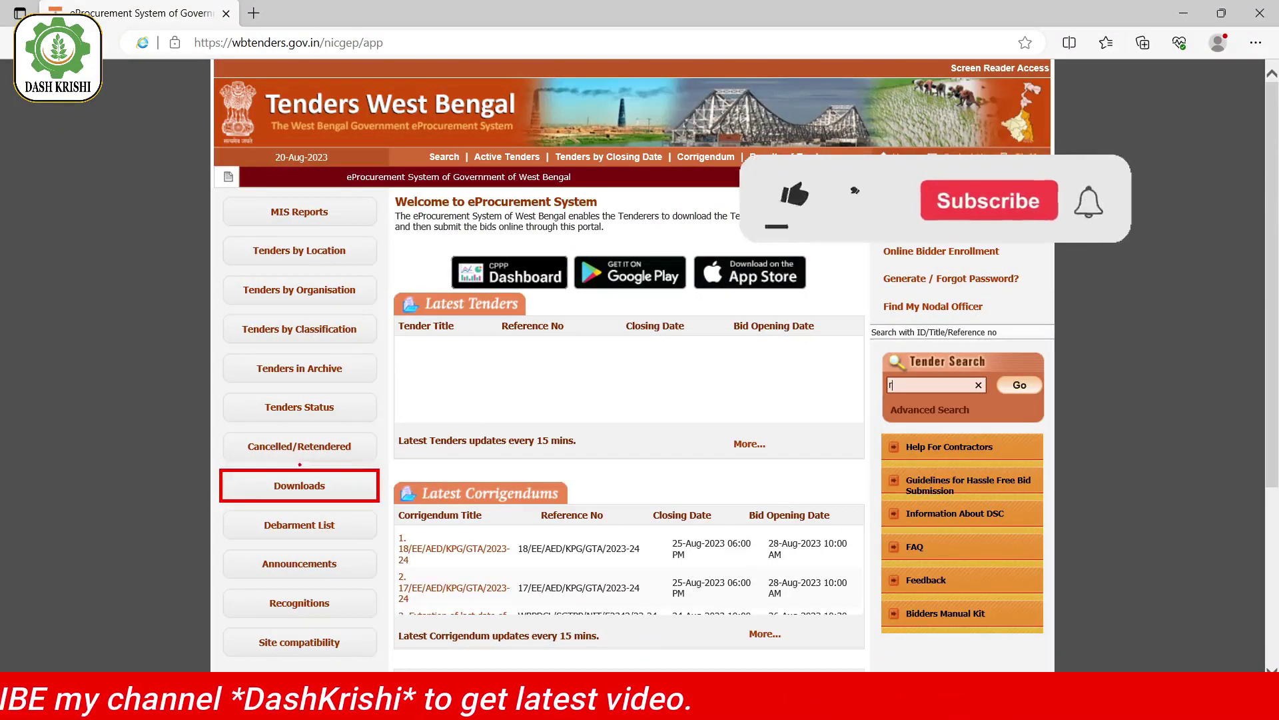
click(297, 490)
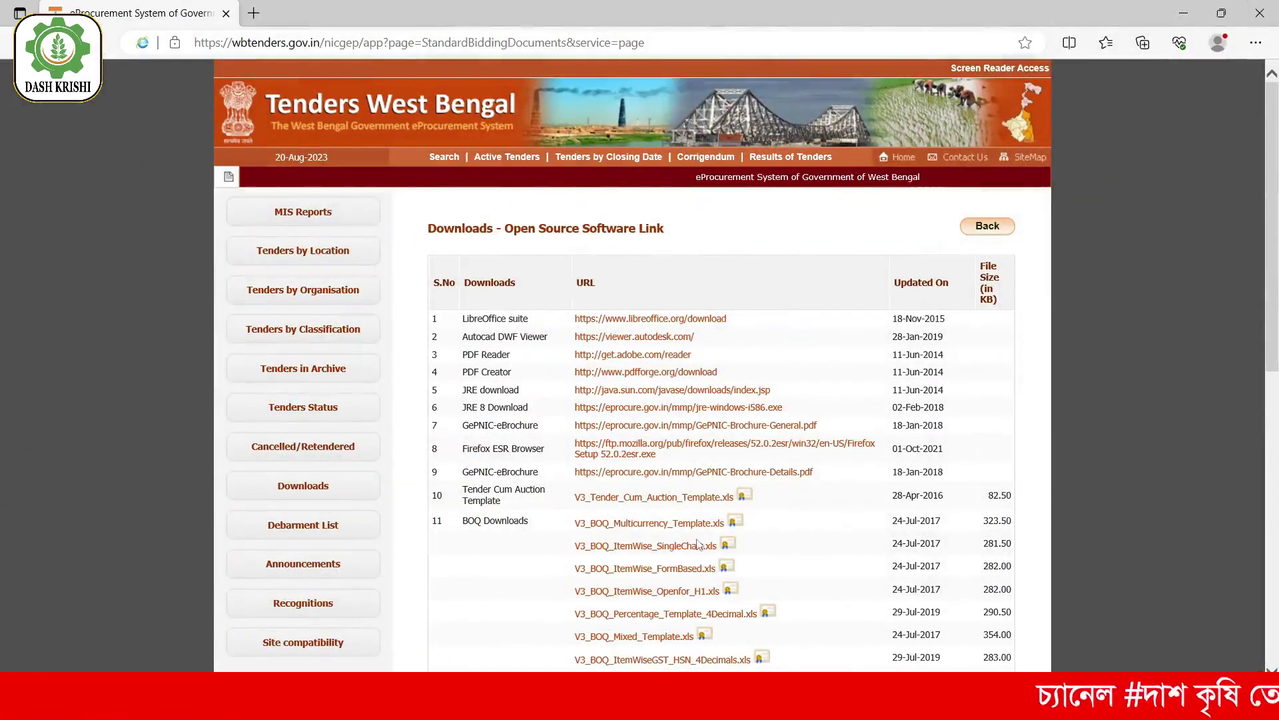
scroll(697, 543, down, 2)
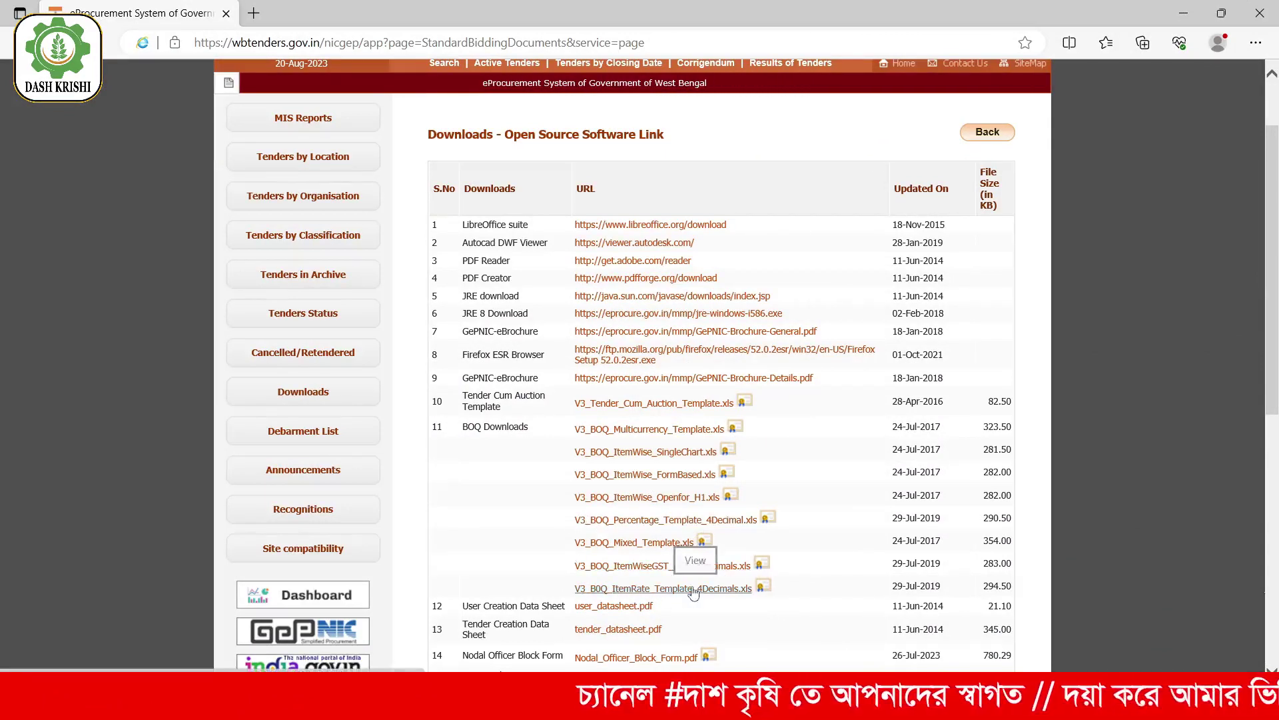
click(662, 521)
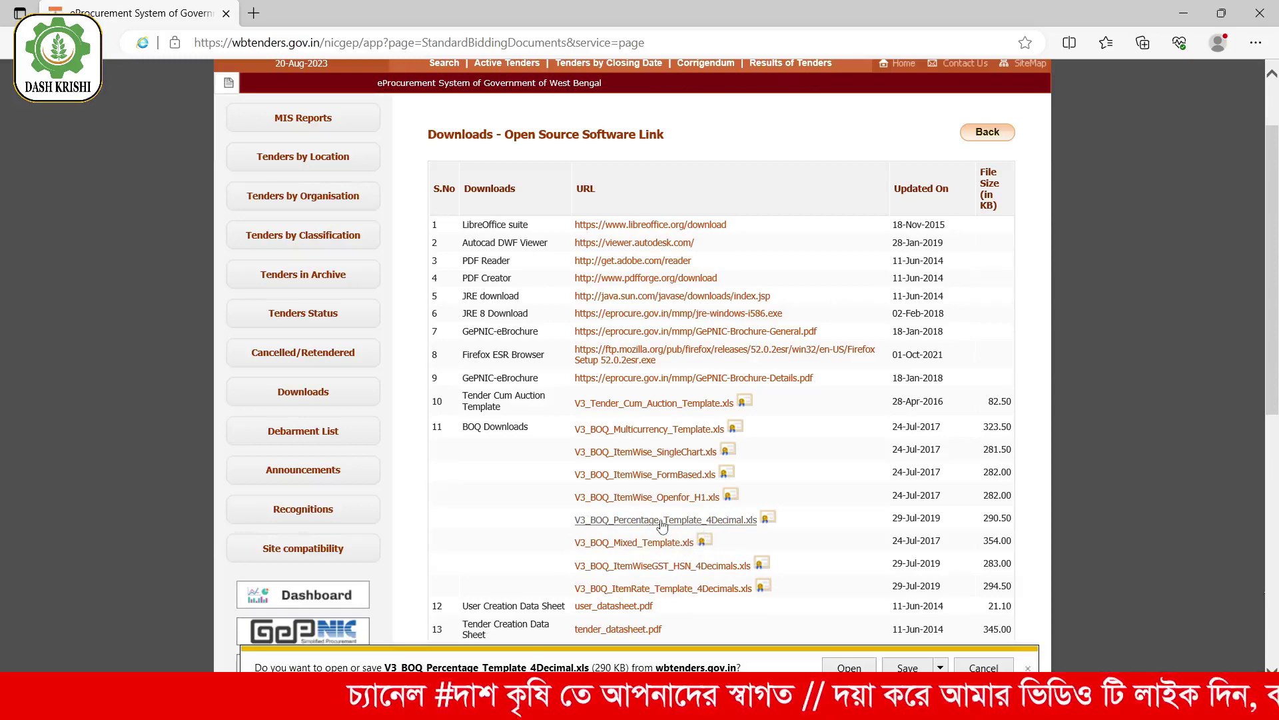
click(908, 667)
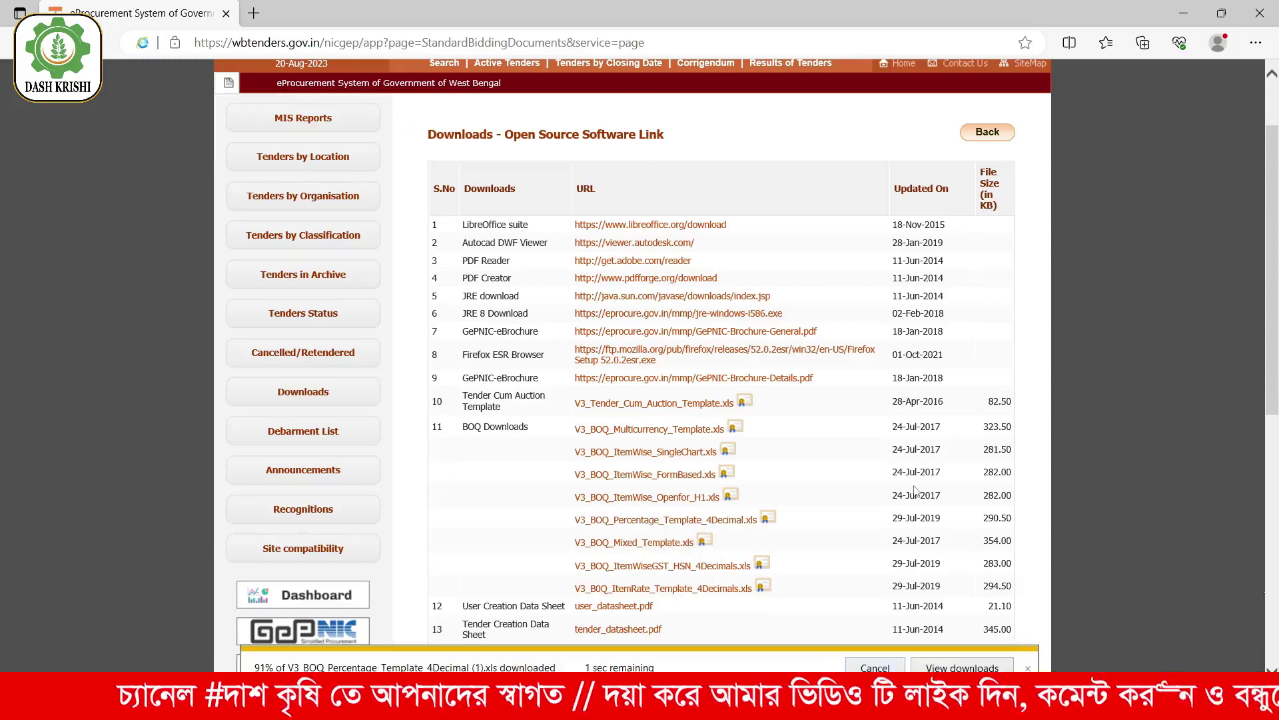
click(864, 667)
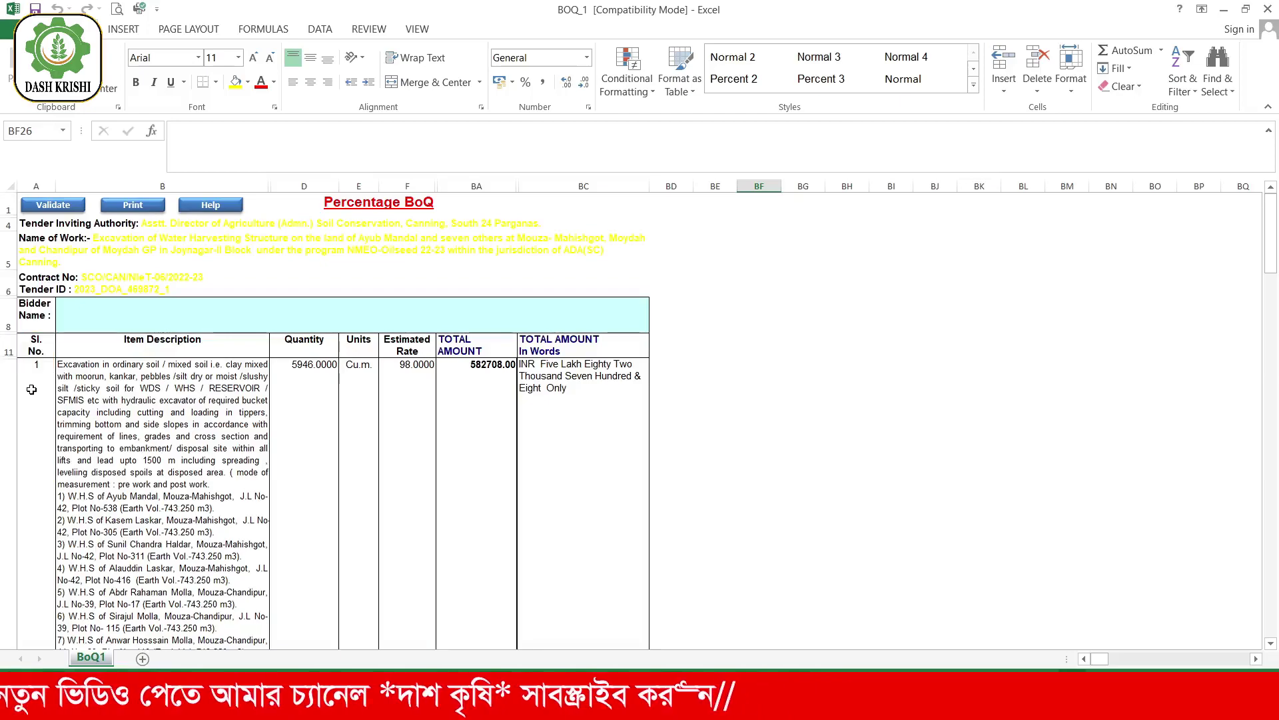
- Draw red boxes around the Item Description, Quantity, Estimated Rate and TOTAL AMOUNT columns
scroll(31, 389, down, 2)
scroll(33, 393, down, 2)
scroll(37, 400, down, 2)
scroll(40, 406, up, 1)
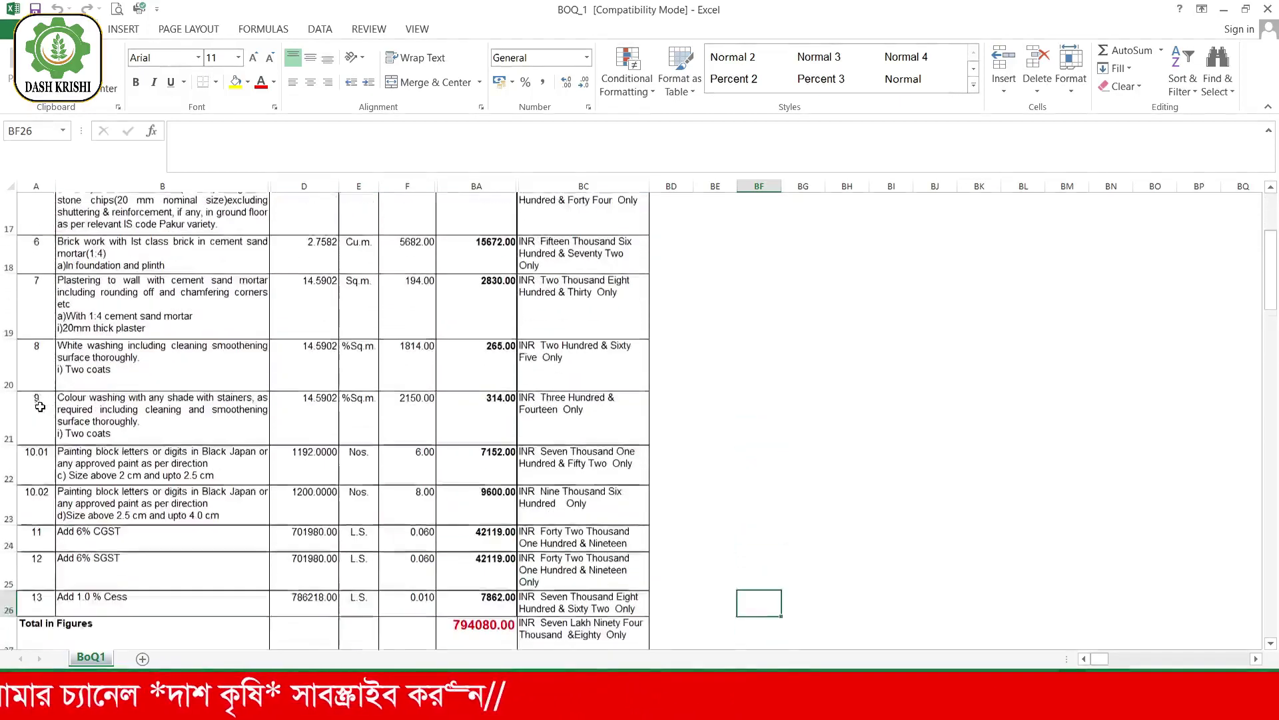
scroll(40, 406, up, 1)
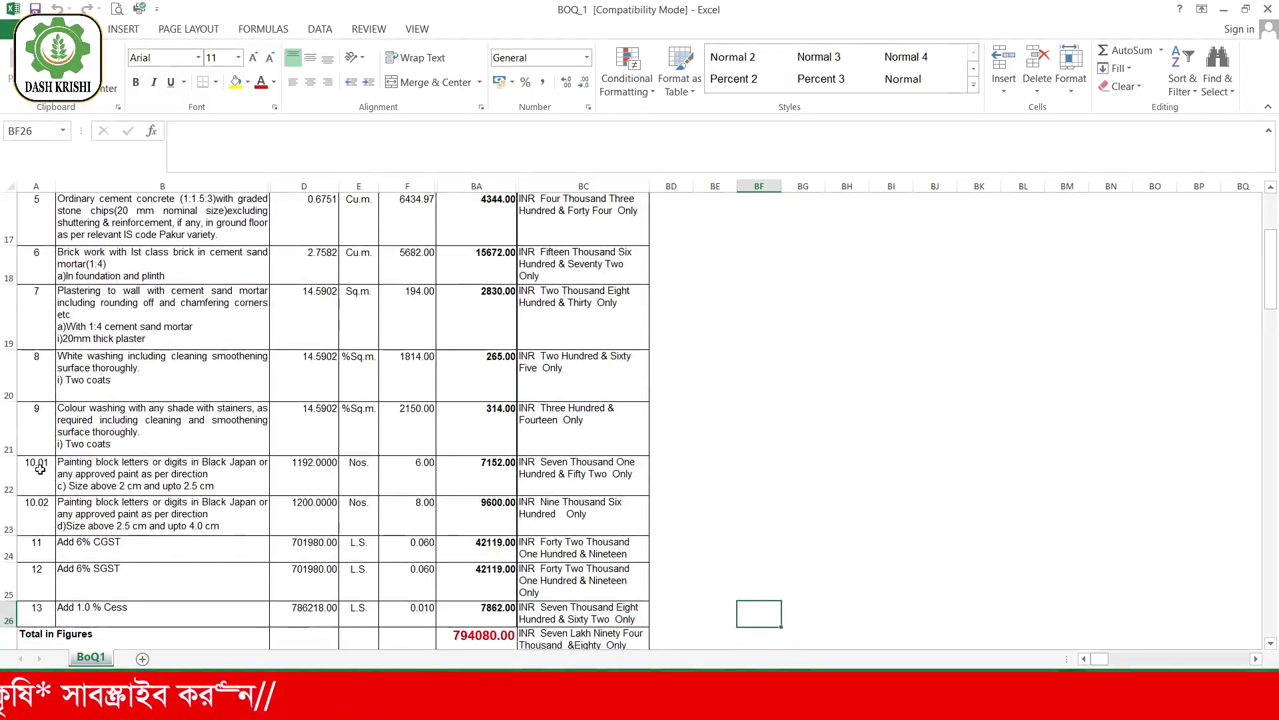
scroll(41, 343, up, 2)
scroll(42, 343, up, 3)
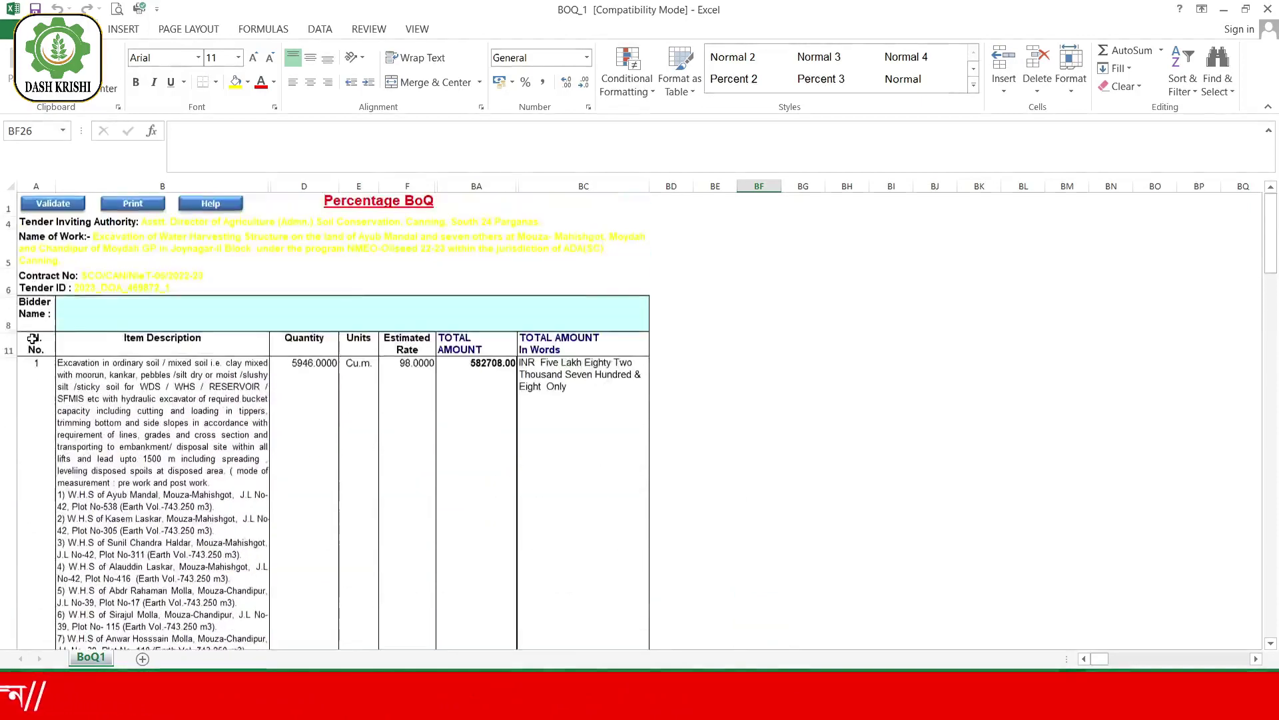
scroll(80, 331, down, 2)
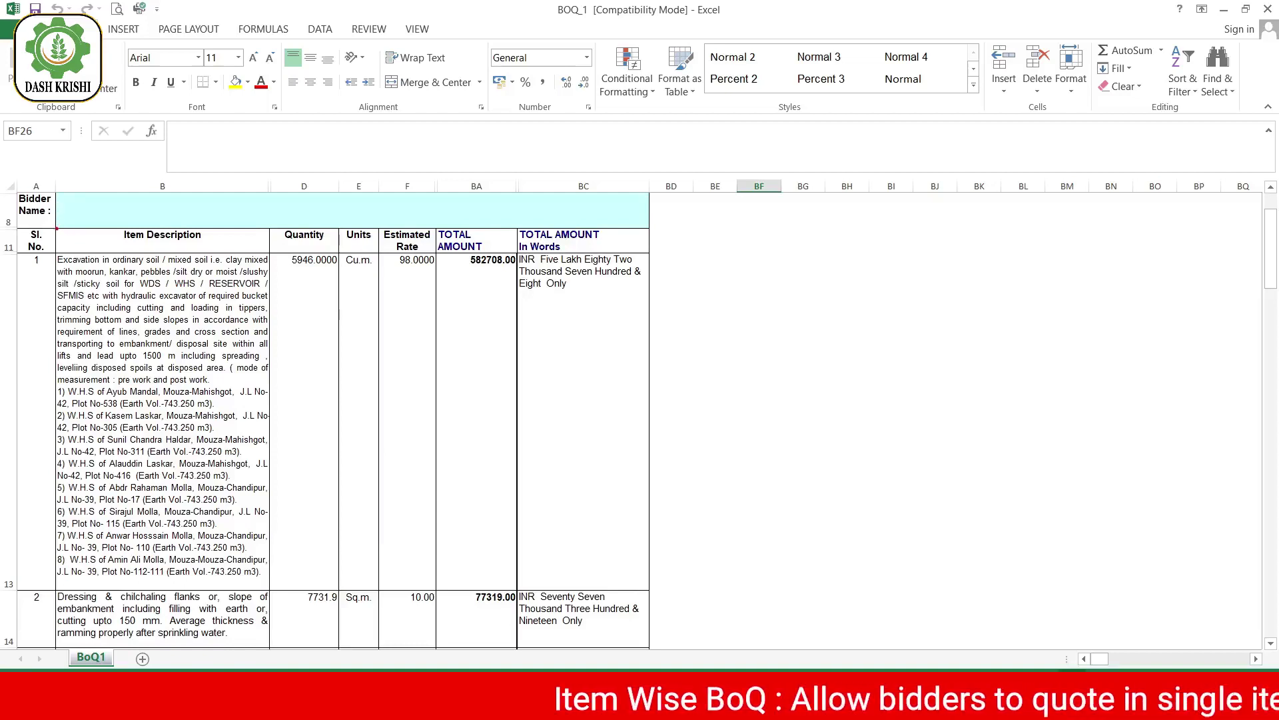
drag(56, 228, 269, 584)
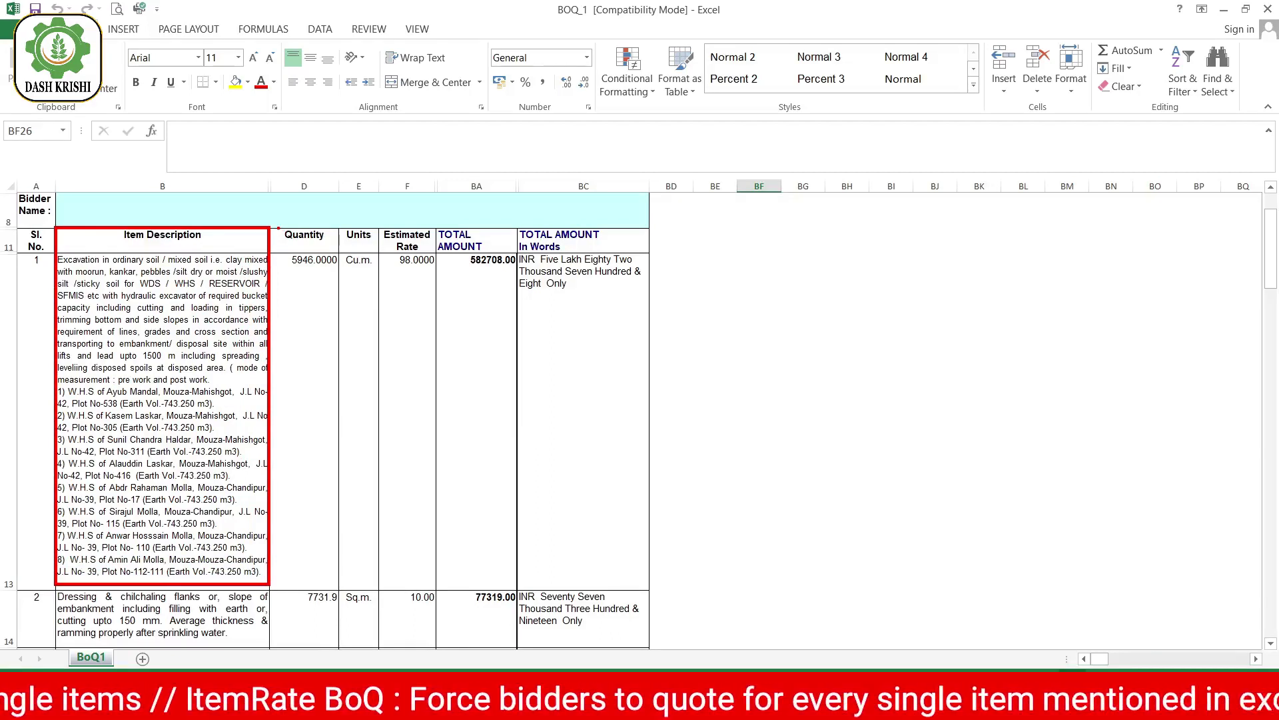
drag(277, 227, 340, 278)
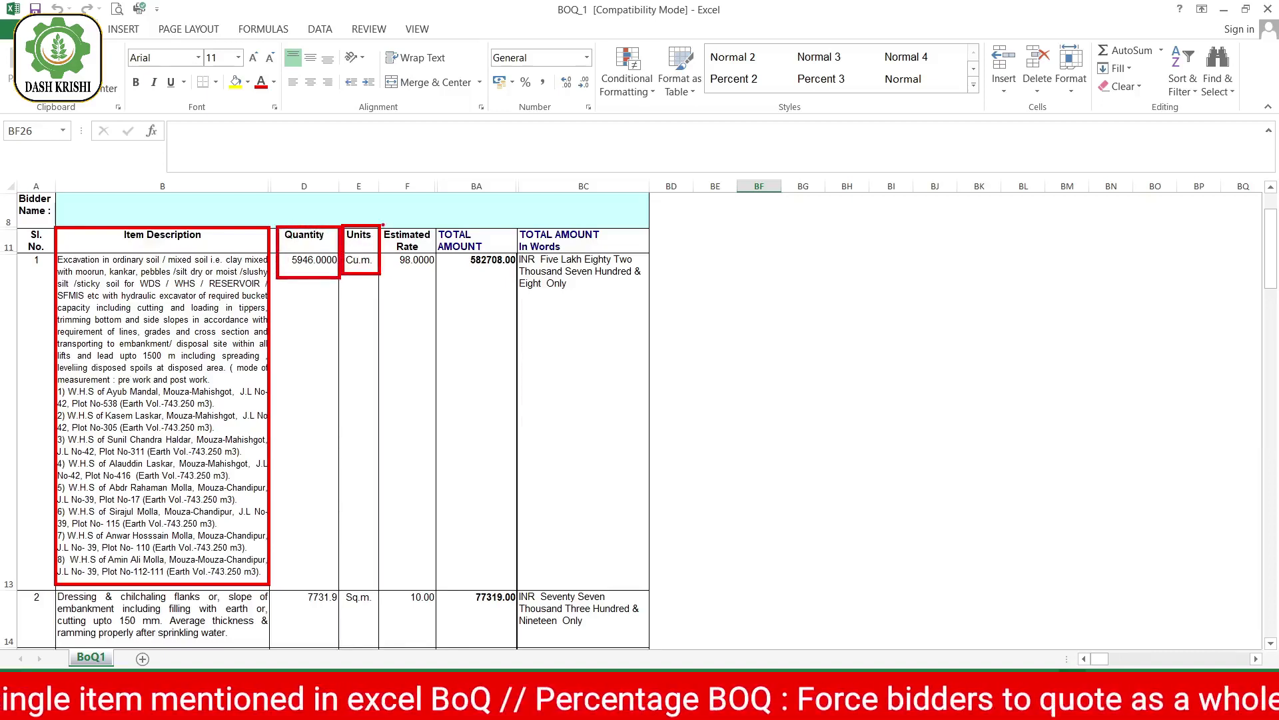
drag(383, 225, 439, 282)
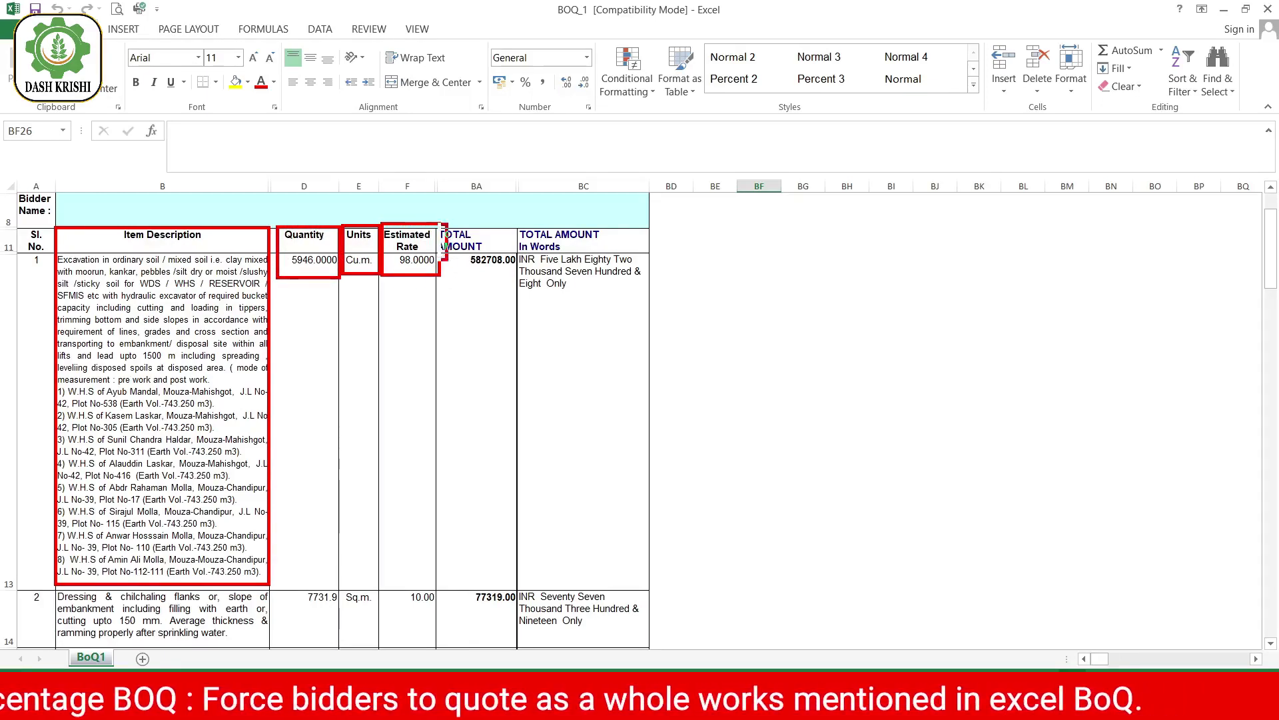
mouse_move(438, 225)
mouse_down()
mouse_move(533, 282)
mouse_move(521, 253)
mouse_up()
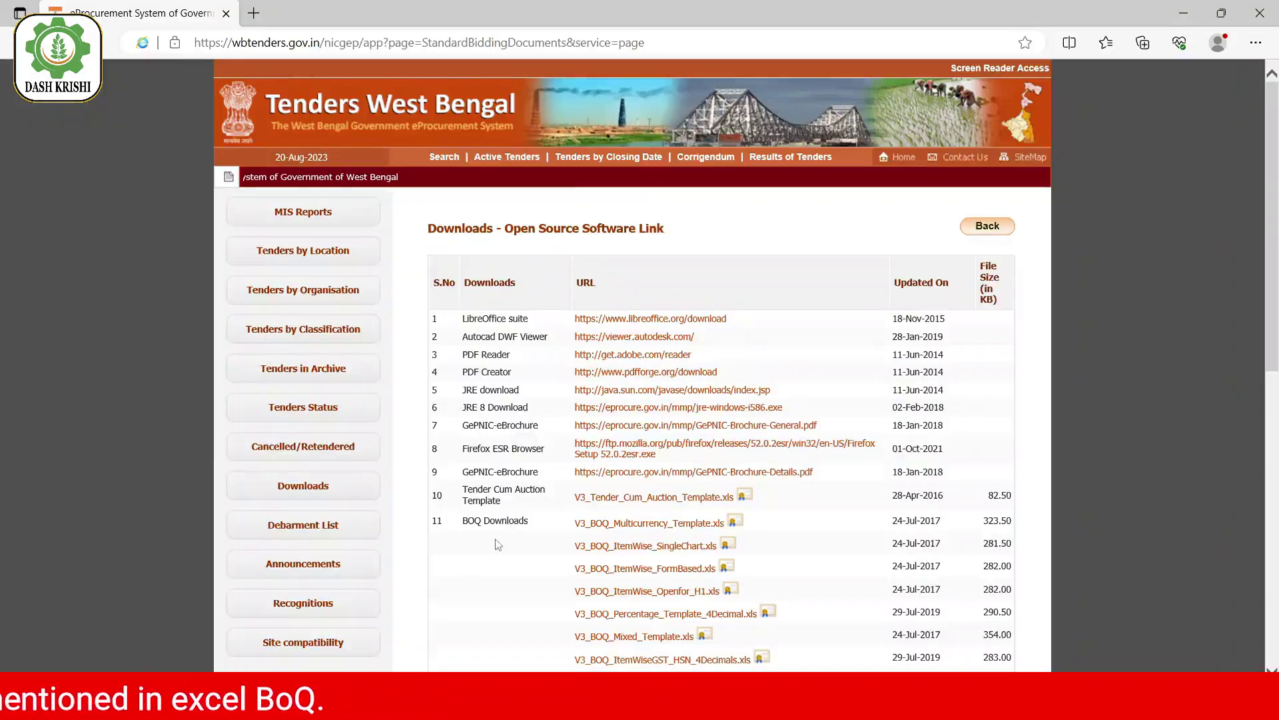
- Mark BOQ Downloads and underline the Multicurrency, ItemWise SingleChart, FormBased and Openfor_H1 templates in red
scroll(504, 530, down, 3)
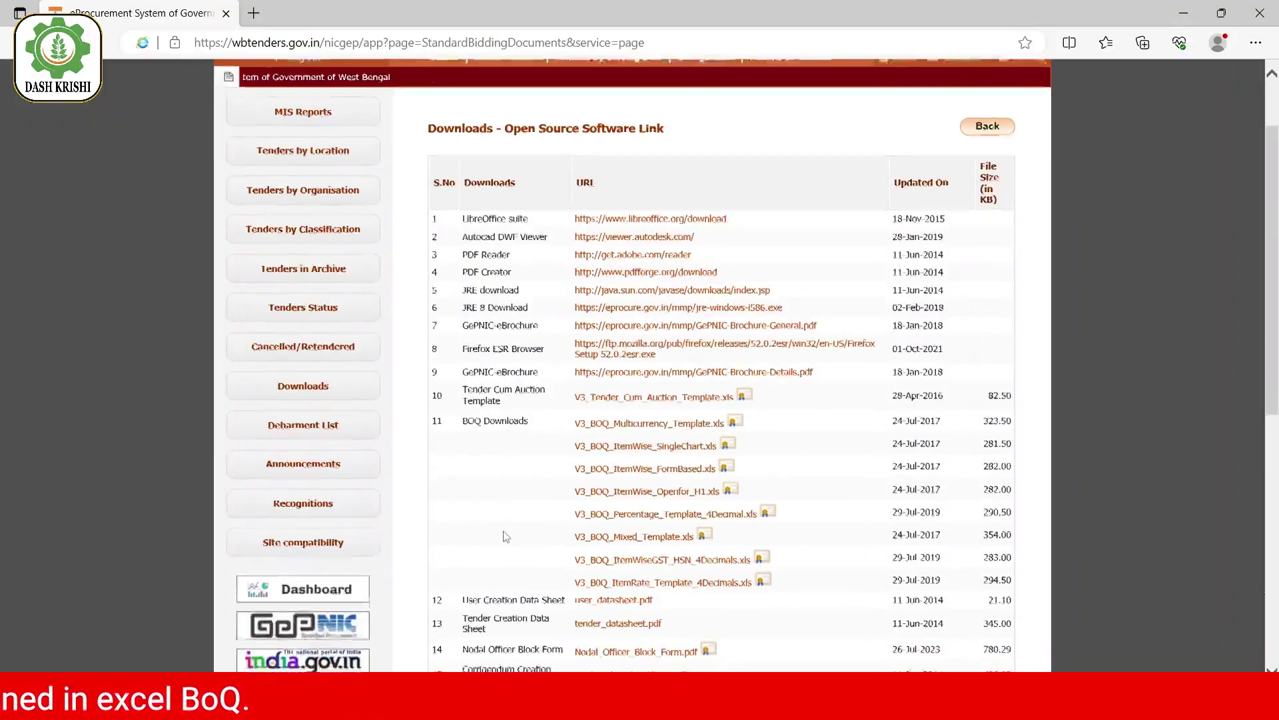
scroll(505, 530, down, 3)
scroll(506, 475, down, 2)
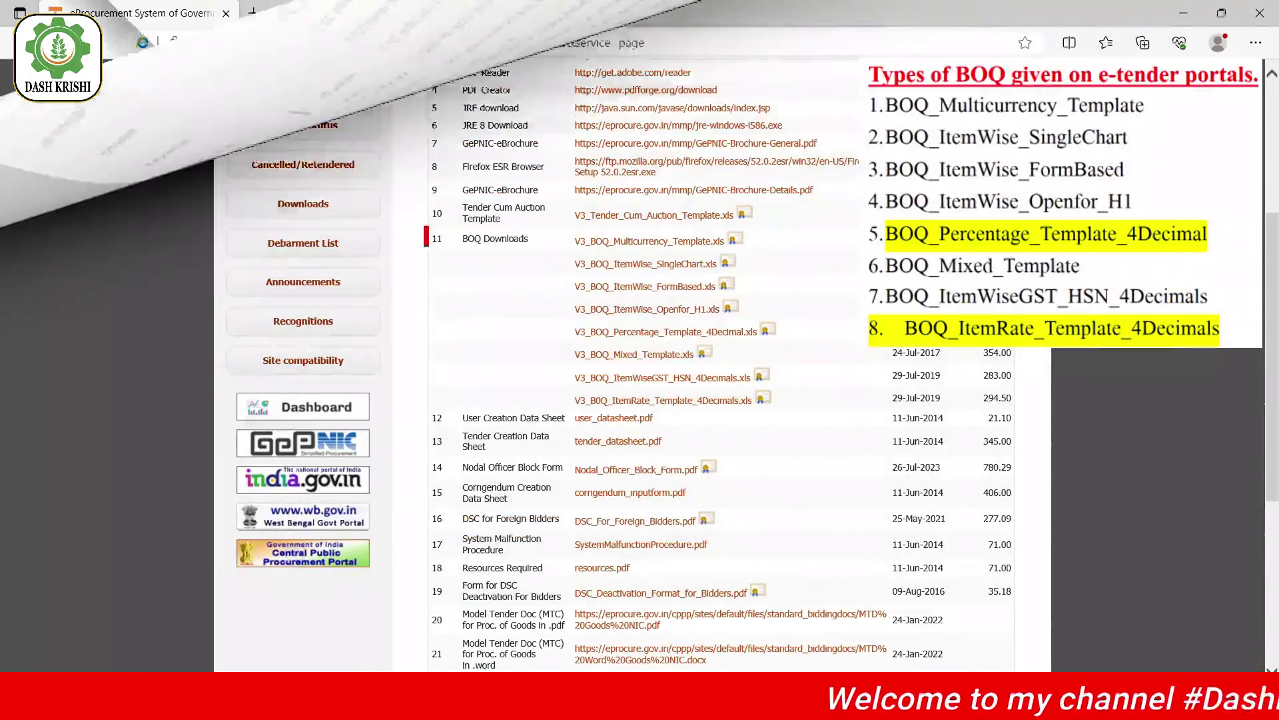
drag(428, 227, 547, 228)
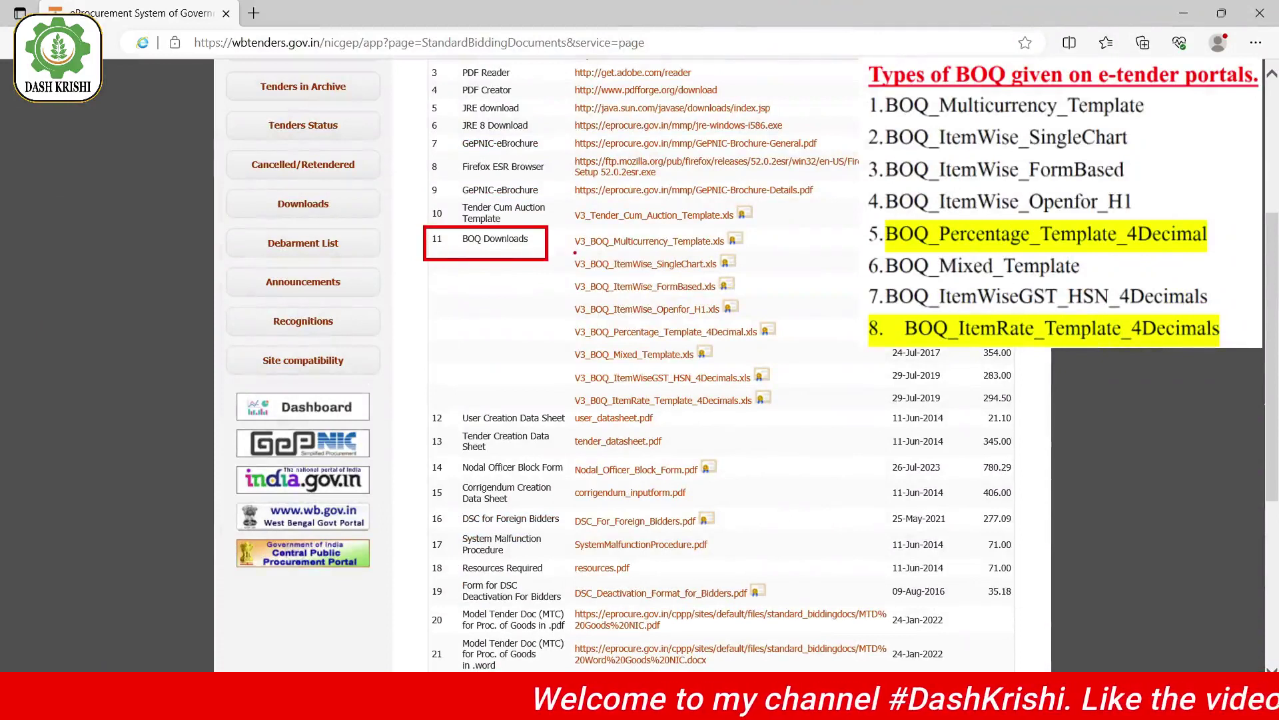
drag(590, 252, 741, 250)
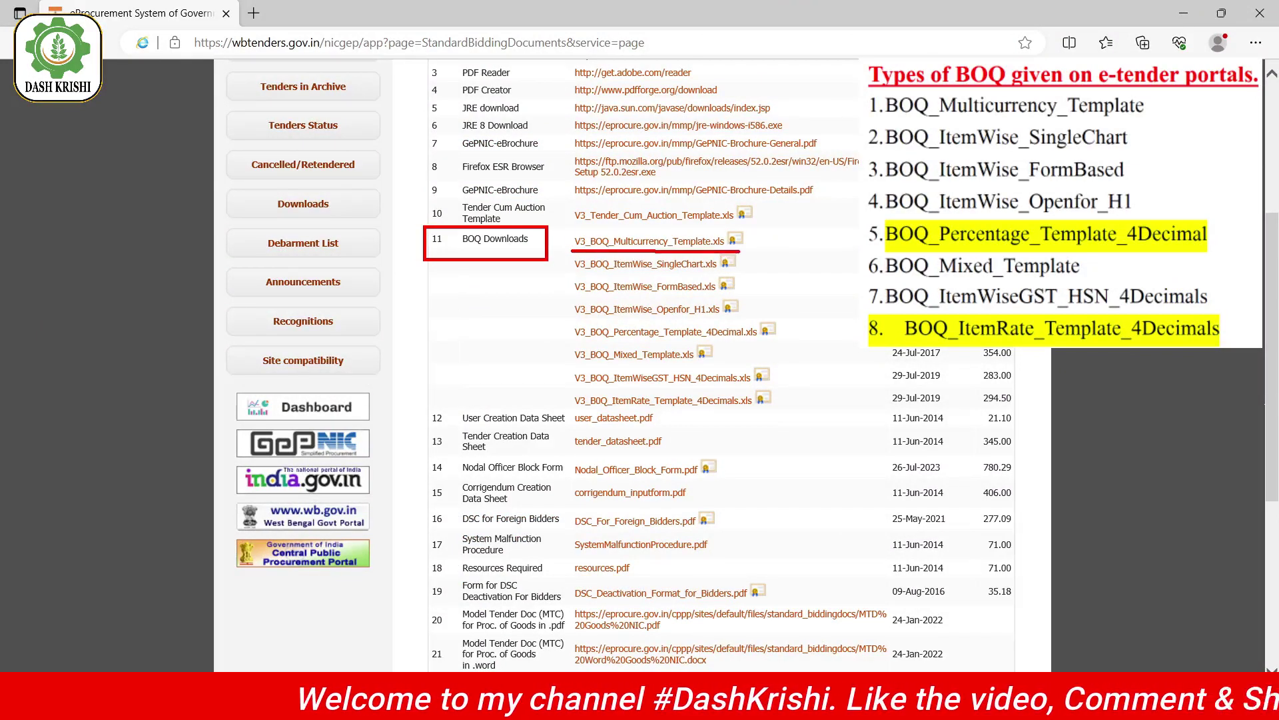
drag(574, 277, 746, 275)
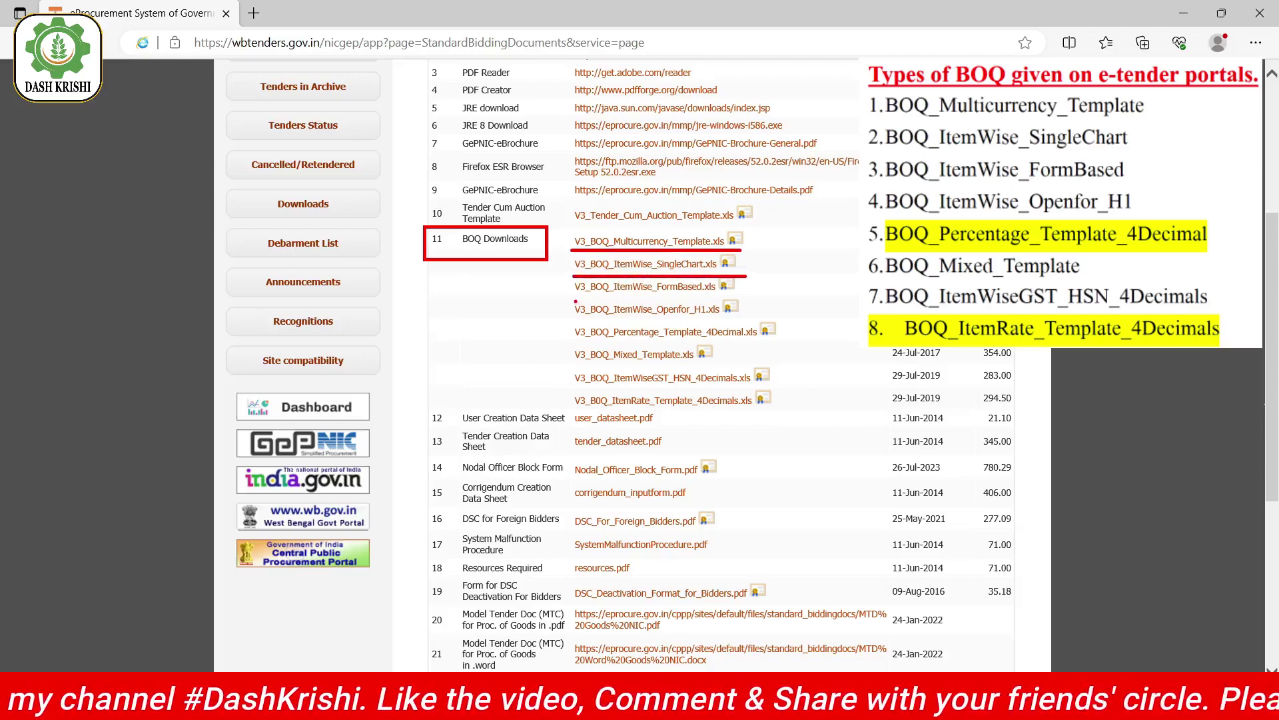
drag(576, 302, 748, 298)
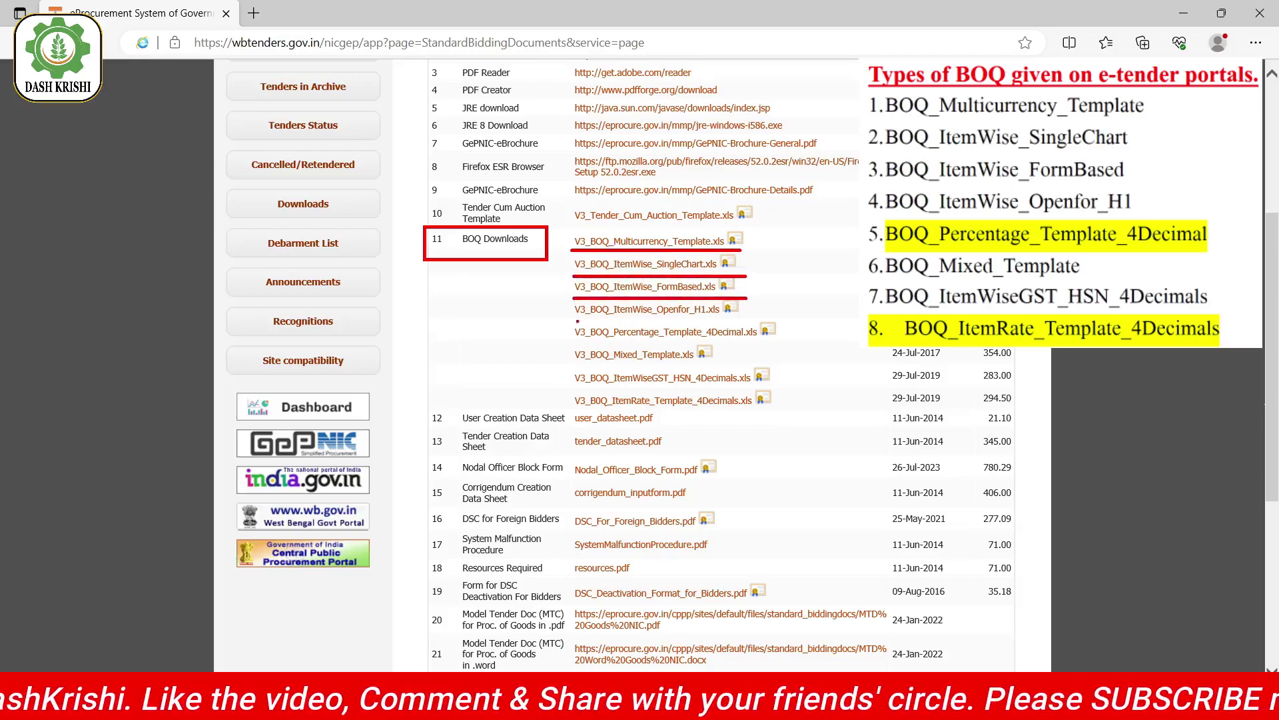
drag(571, 321, 755, 319)
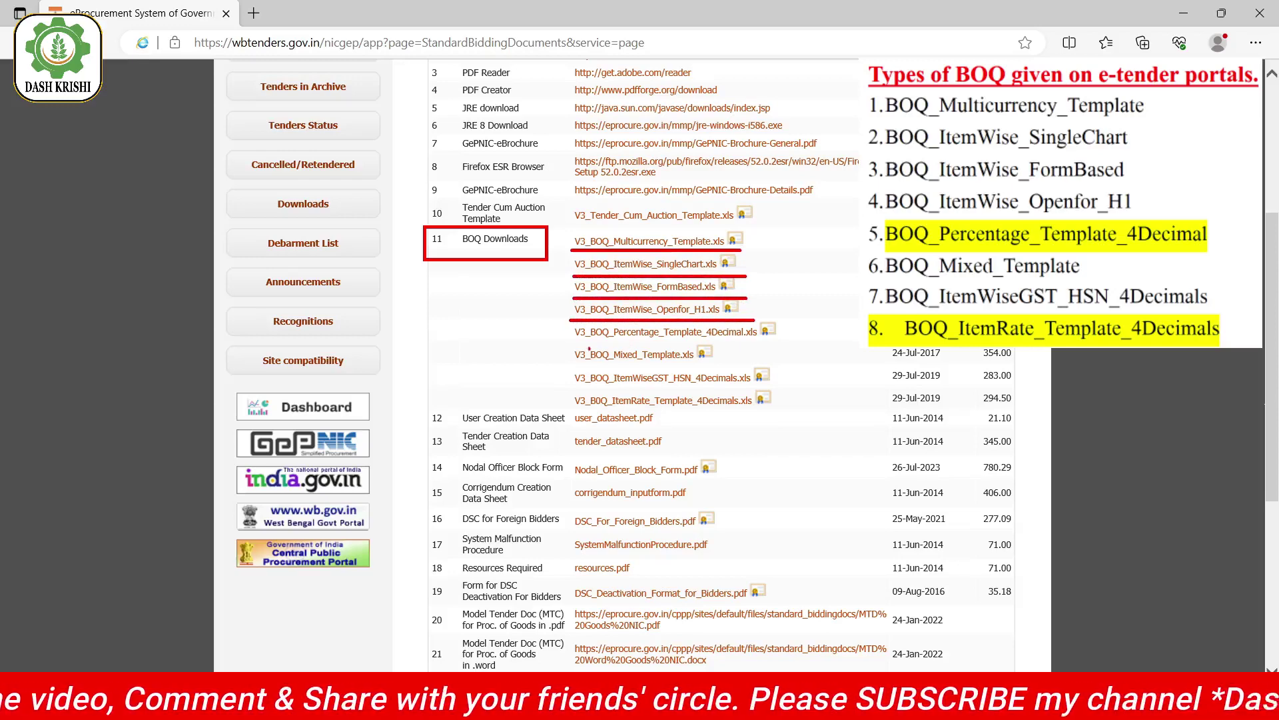
- Underline the remaining four templates, then clear all marks and box the Percentage template in green
drag(575, 345, 767, 343)
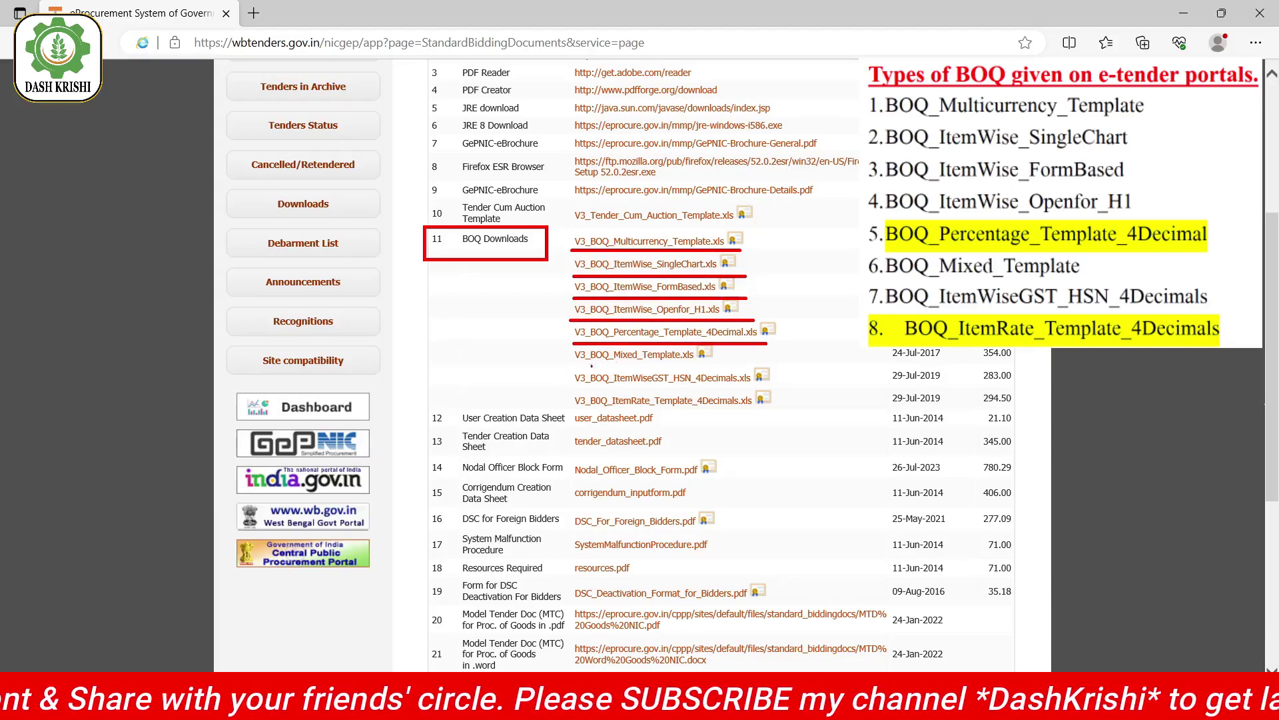
drag(571, 367, 716, 365)
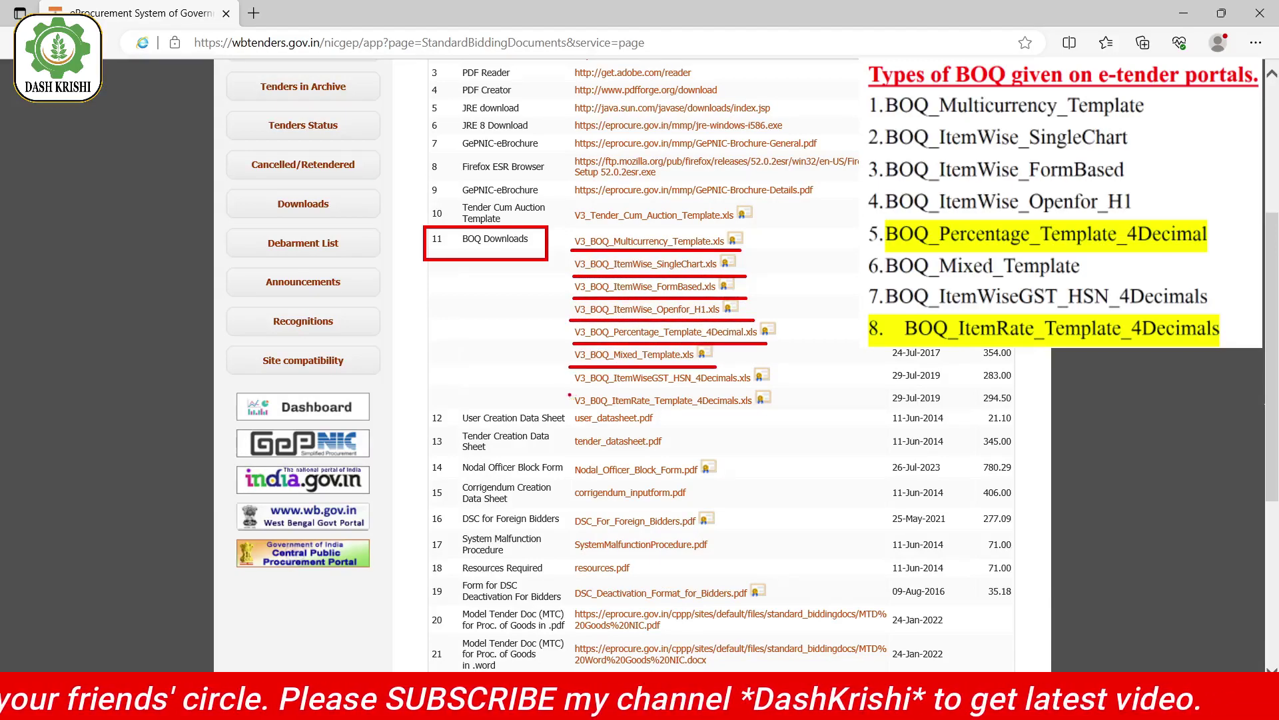
drag(575, 391, 762, 389)
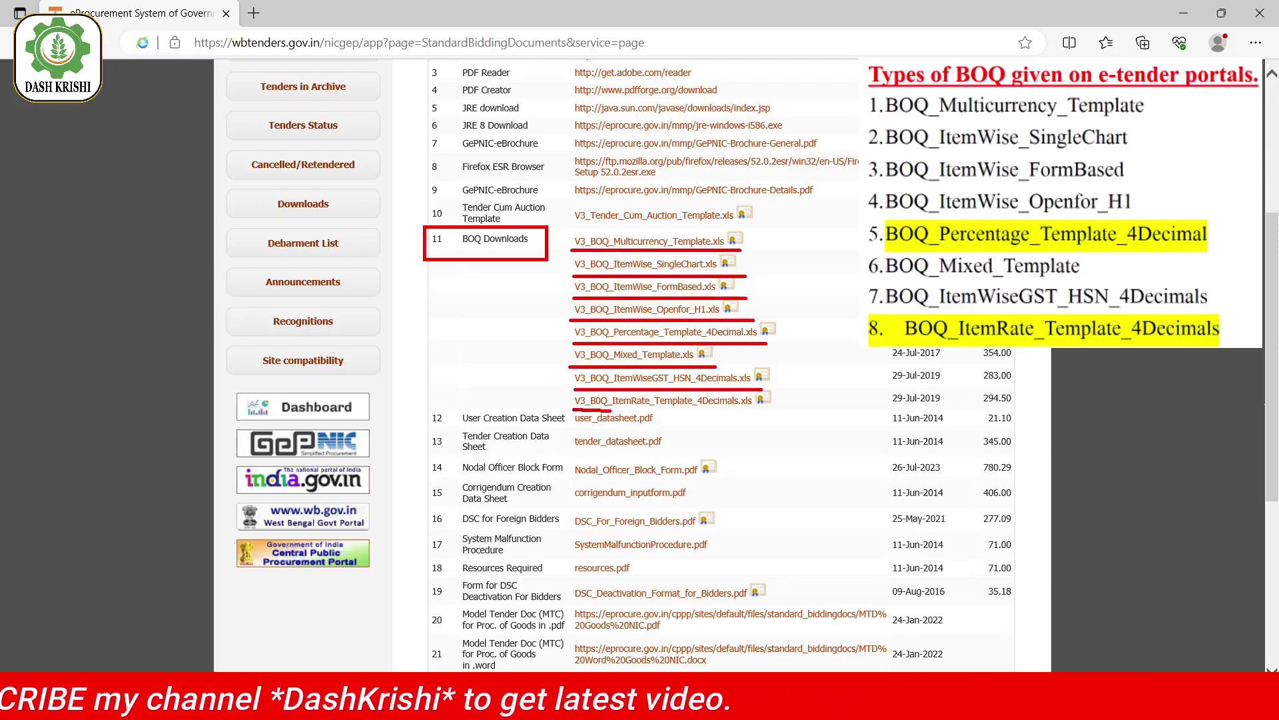
drag(611, 412, 764, 410)
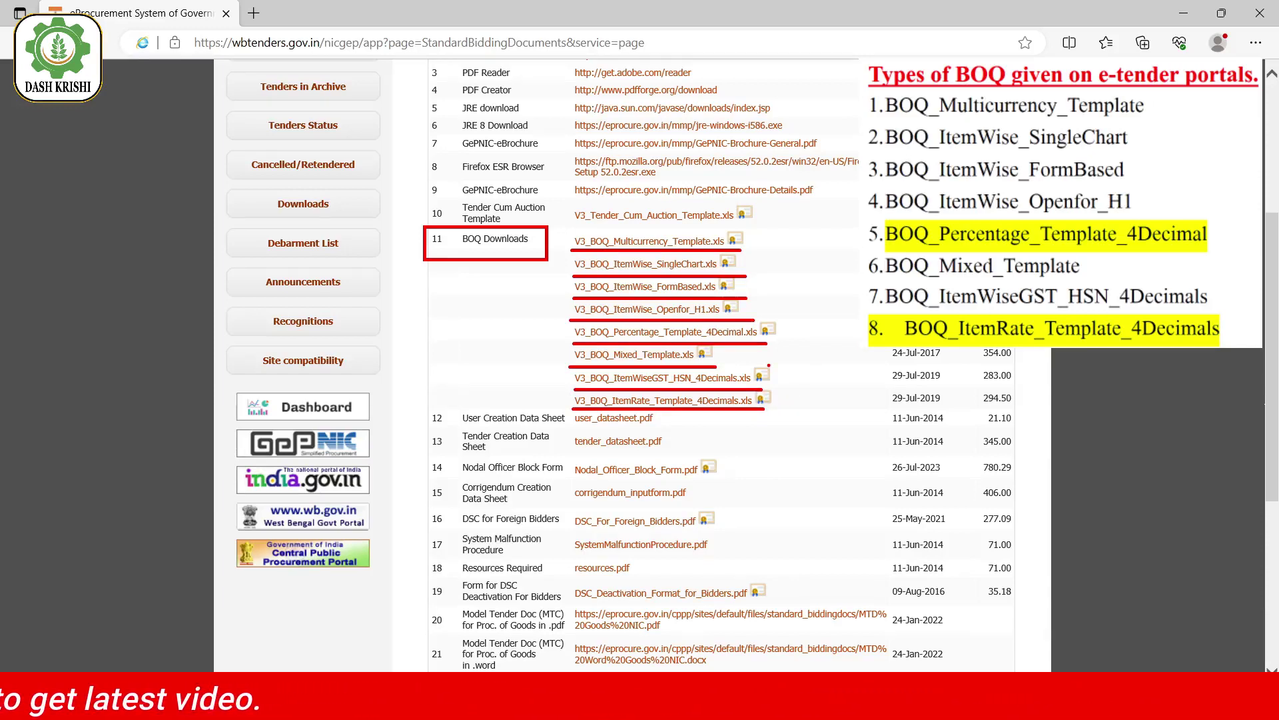
key(Escape)
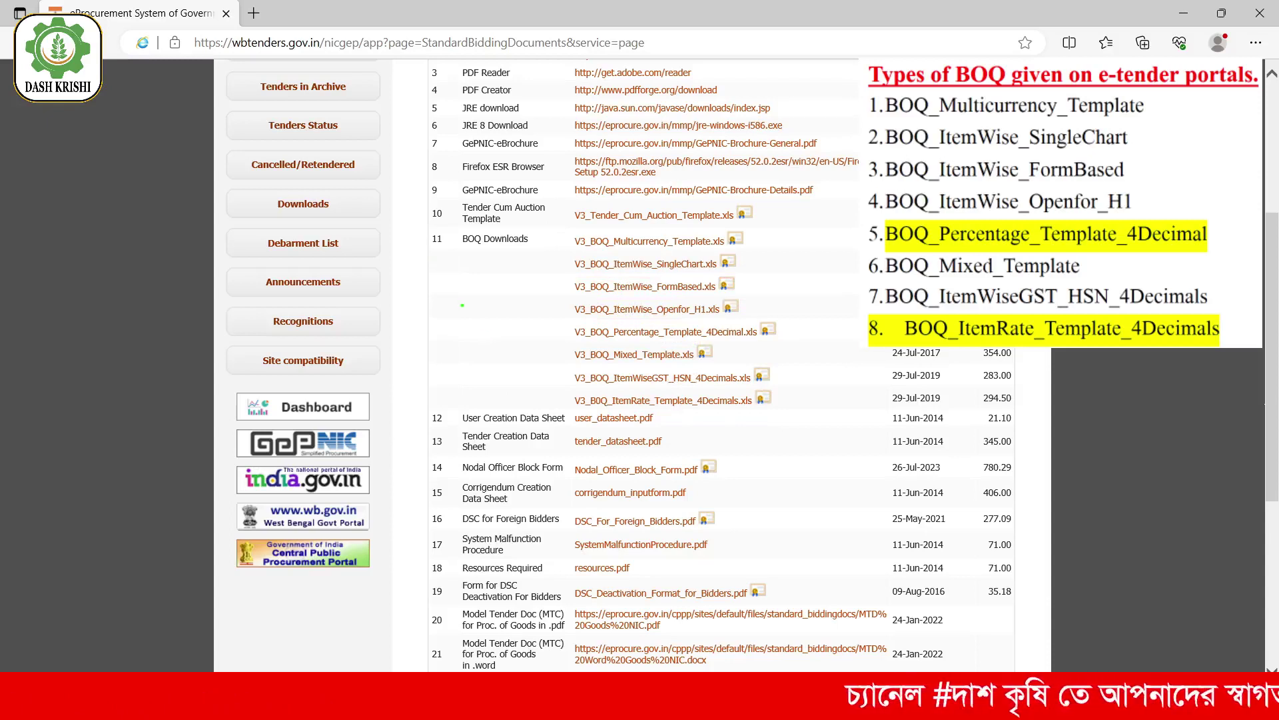
drag(566, 321, 786, 346)
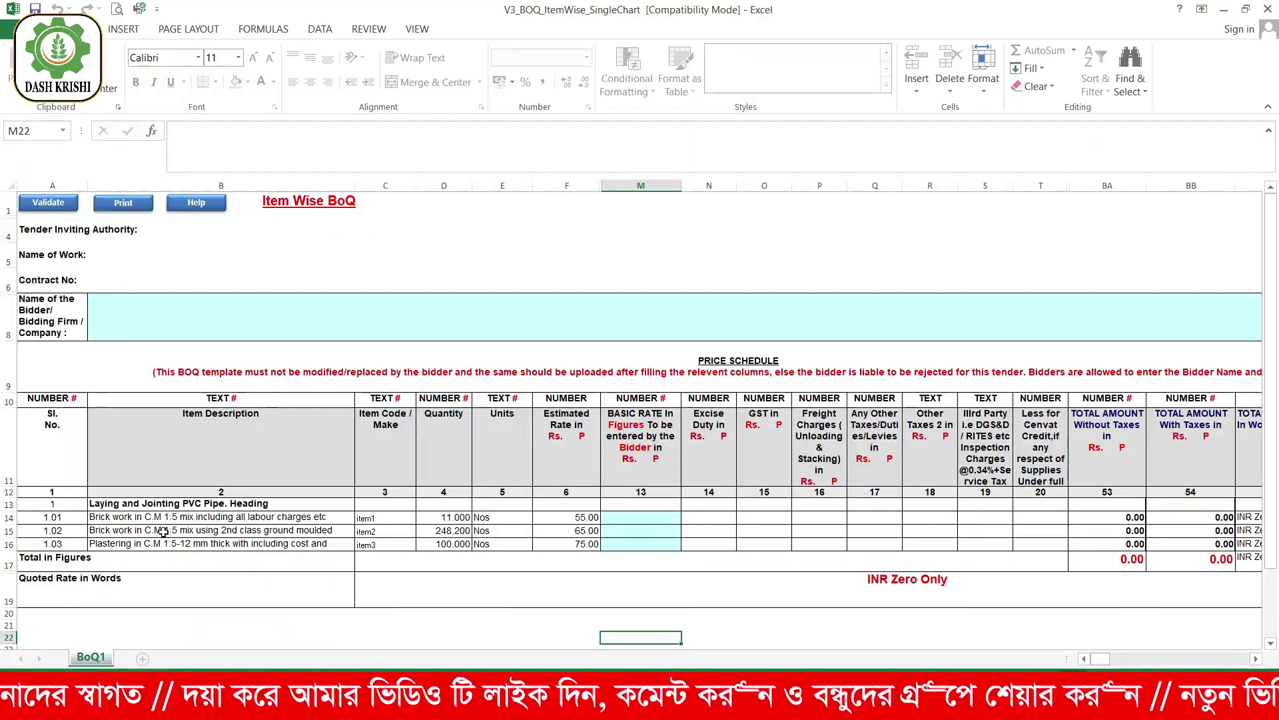
- Enter a basic rate of 54 in cell M14 for item 1.01
click(634, 521)
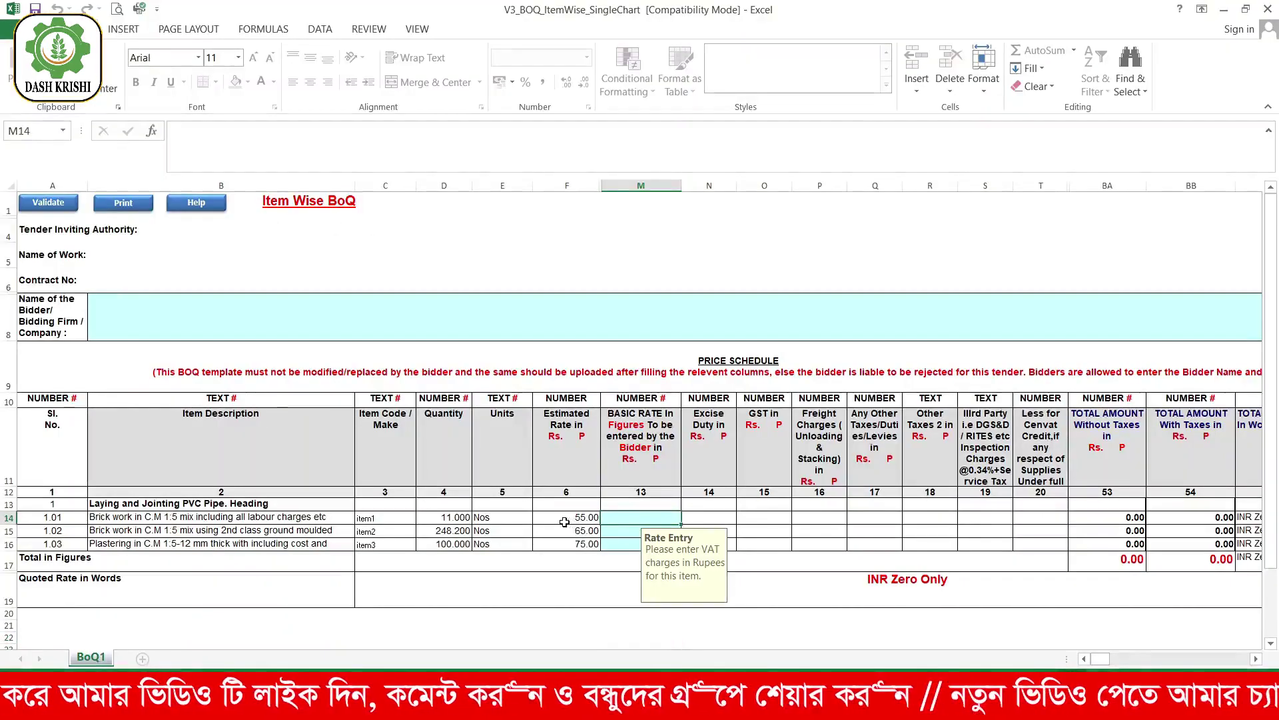
text(54)
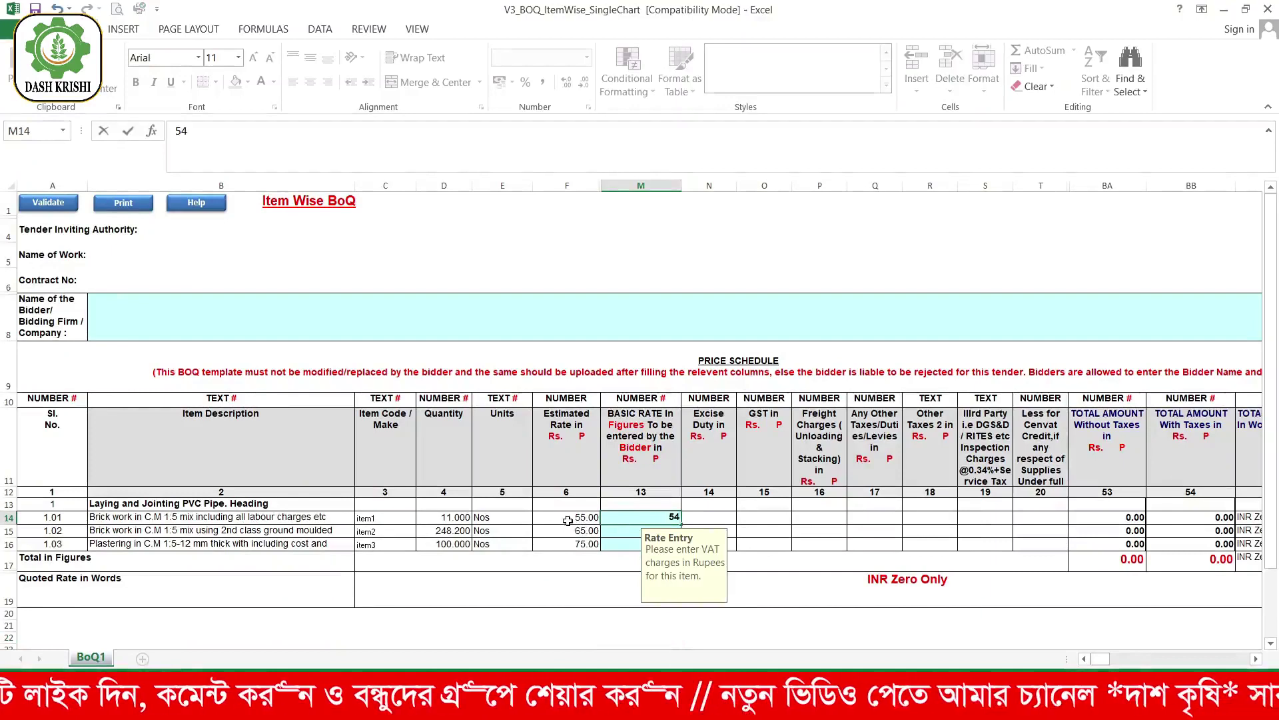
click(542, 594)
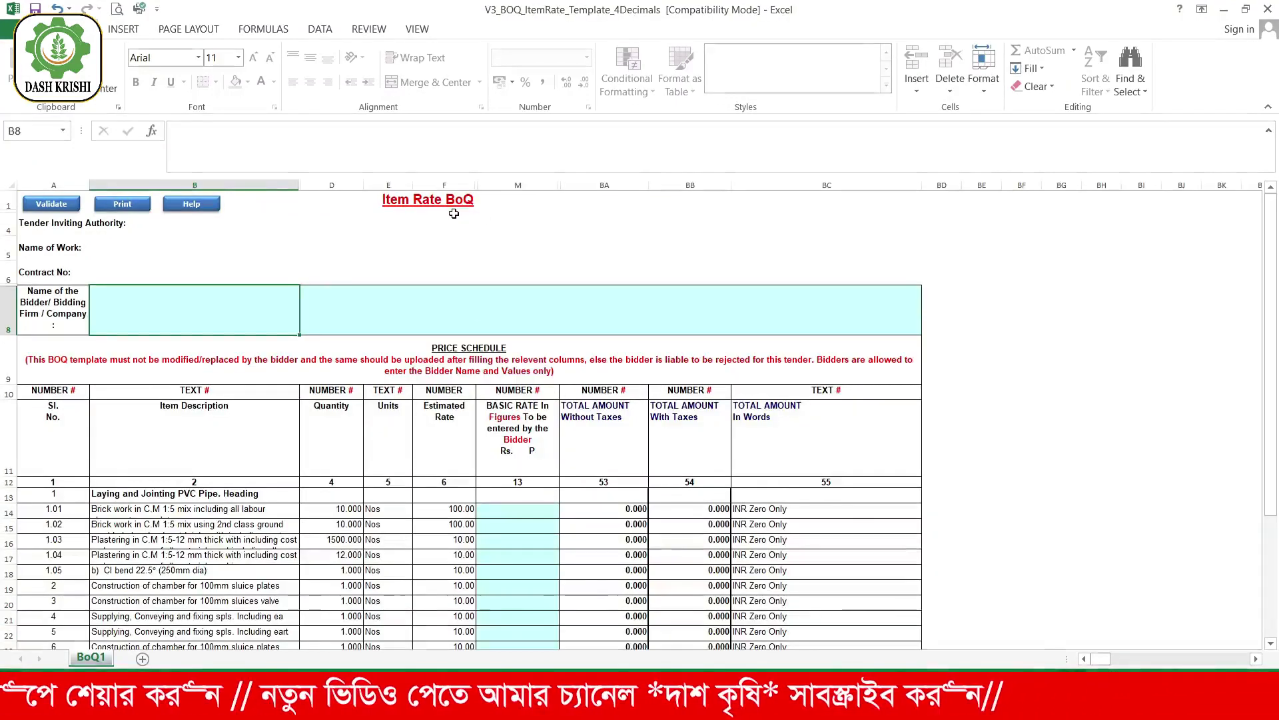
scroll(454, 213, down, 1)
scroll(454, 214, down, 3)
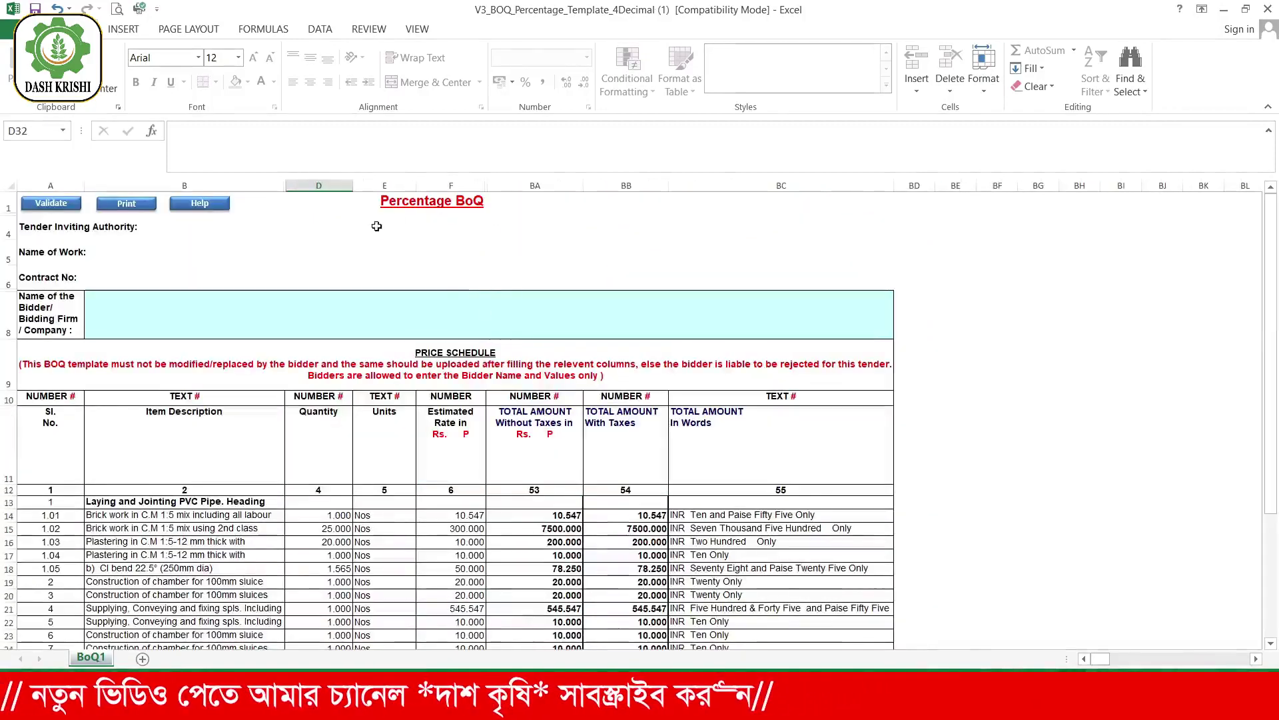
scroll(453, 220, down, 1)
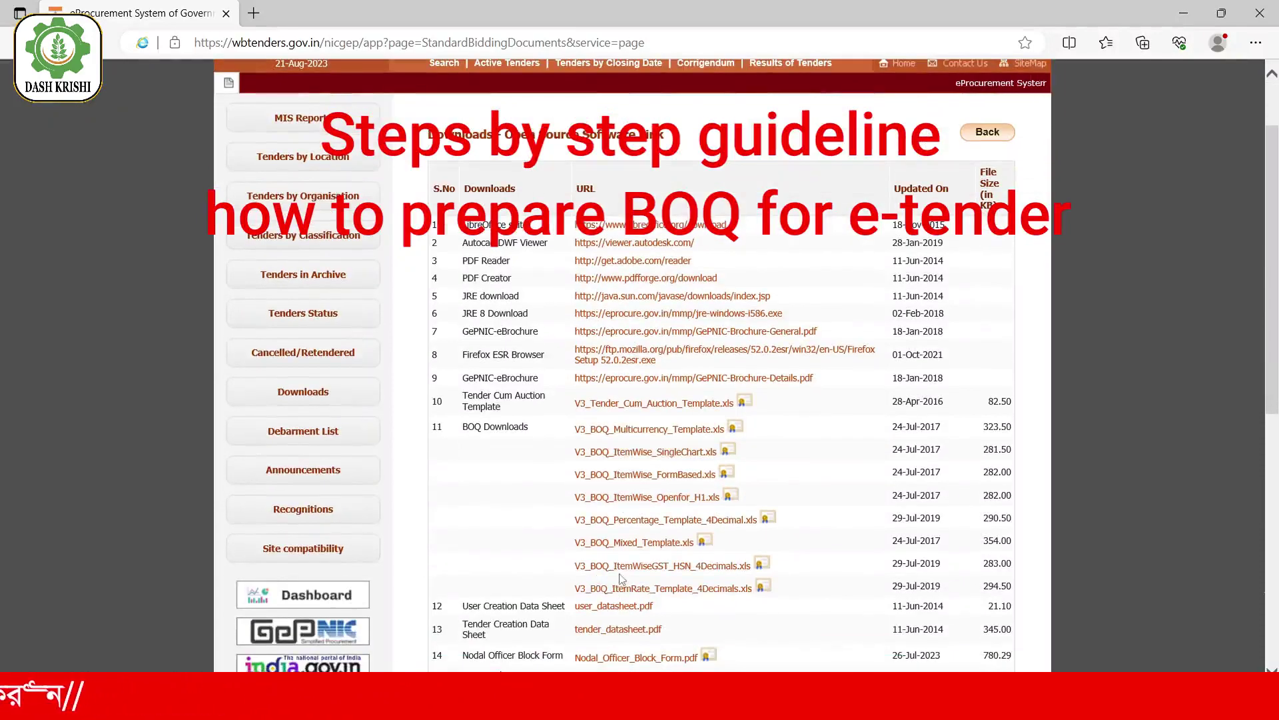
- Download V3_BOQ_Percentage_Template_4Decimal.xls from the Downloads list
scroll(617, 533, down, 1)
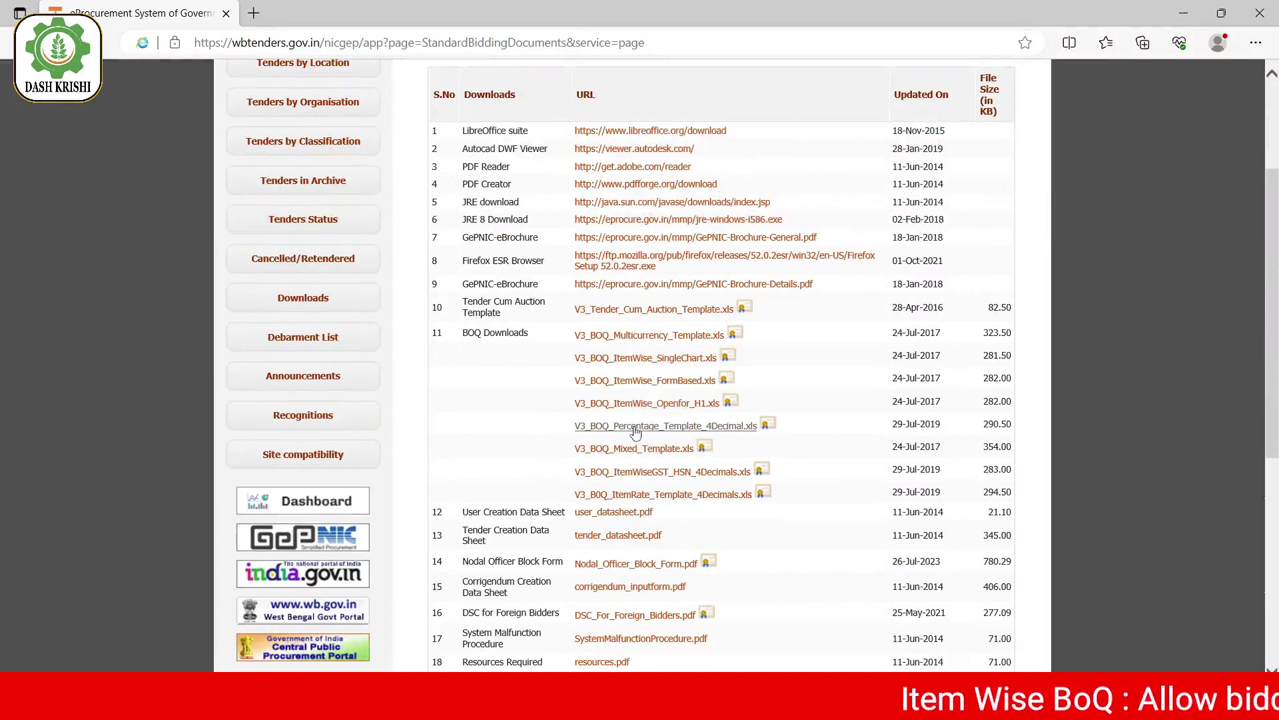
click(635, 430)
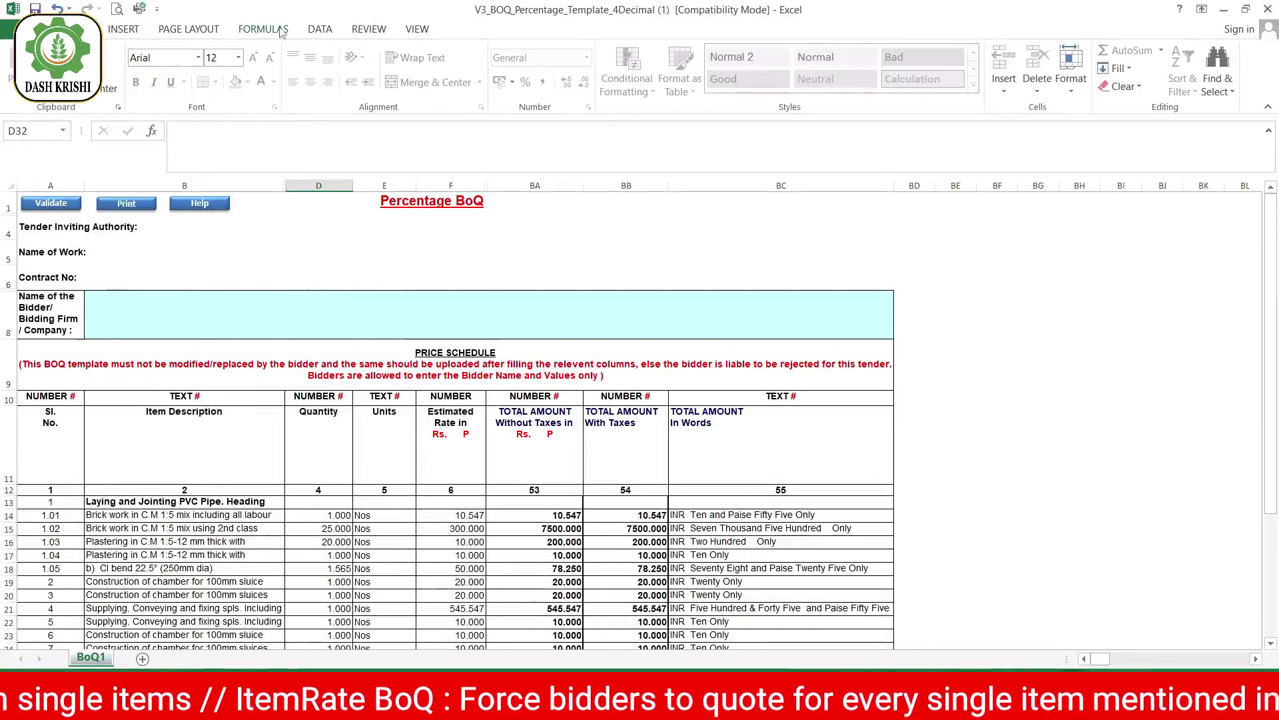
- Unprotect the BoQ1 sheet by entering its password
click(369, 29)
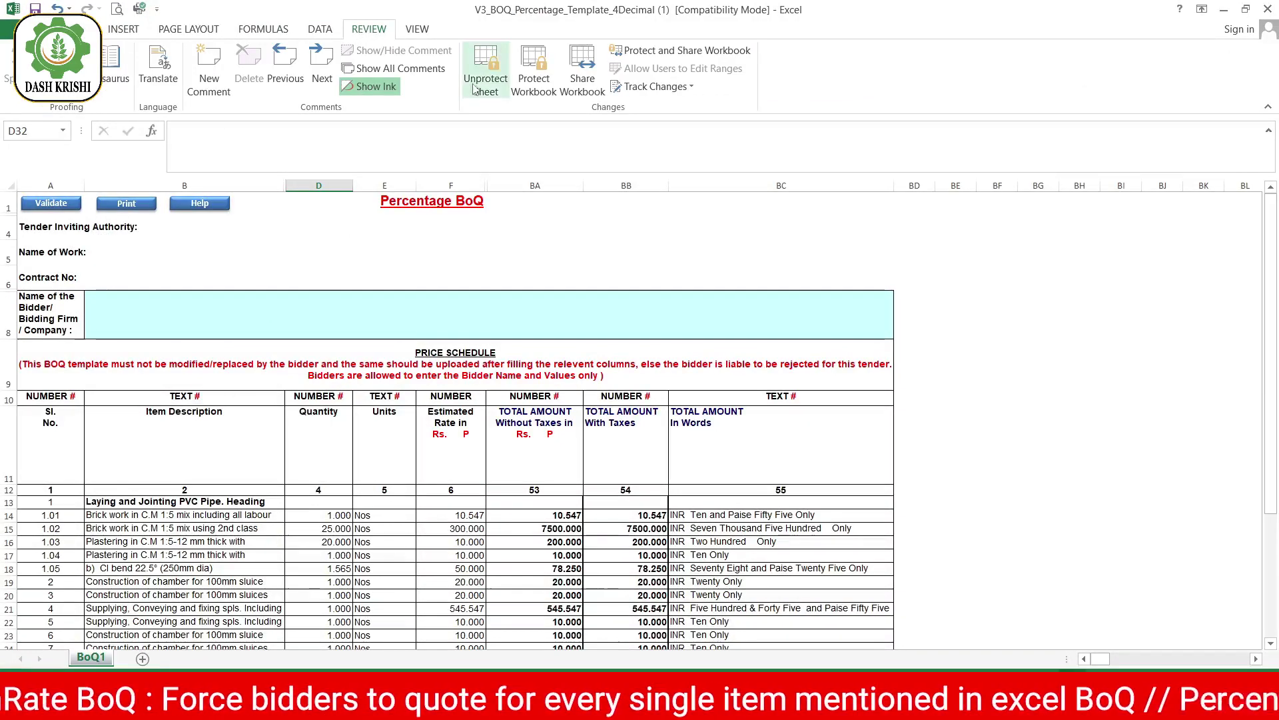
click(485, 73)
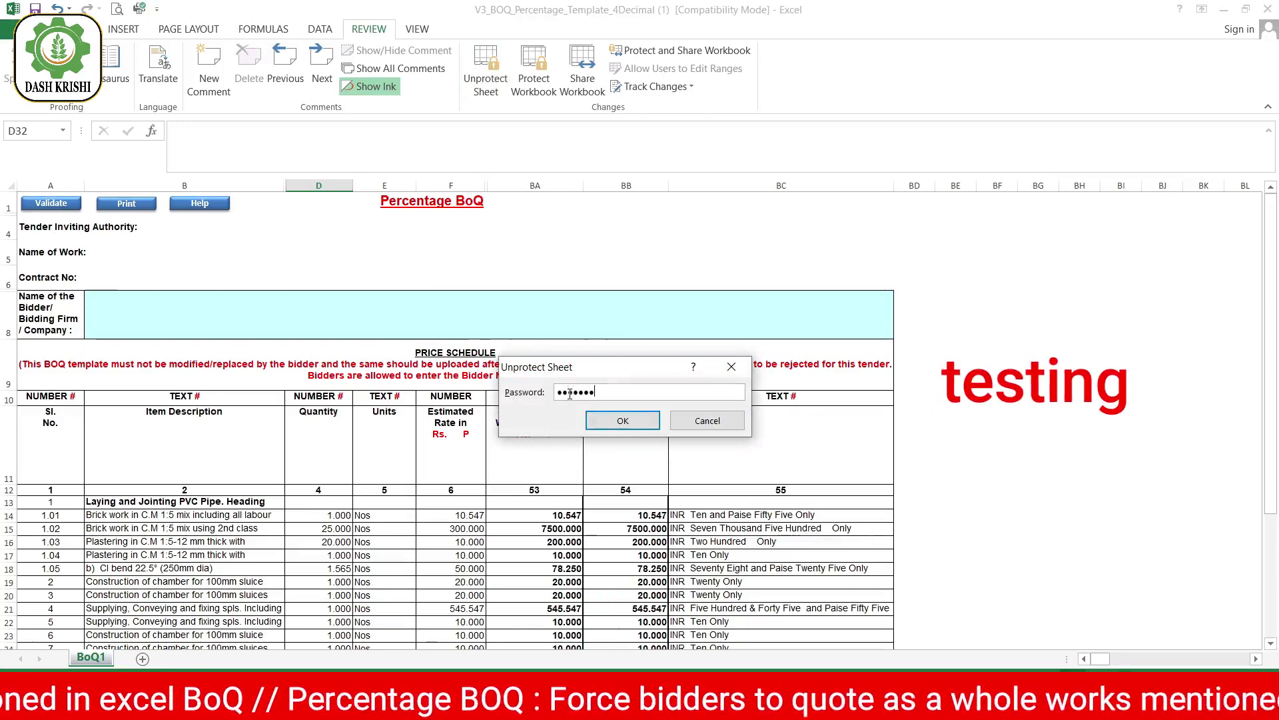
click(590, 414)
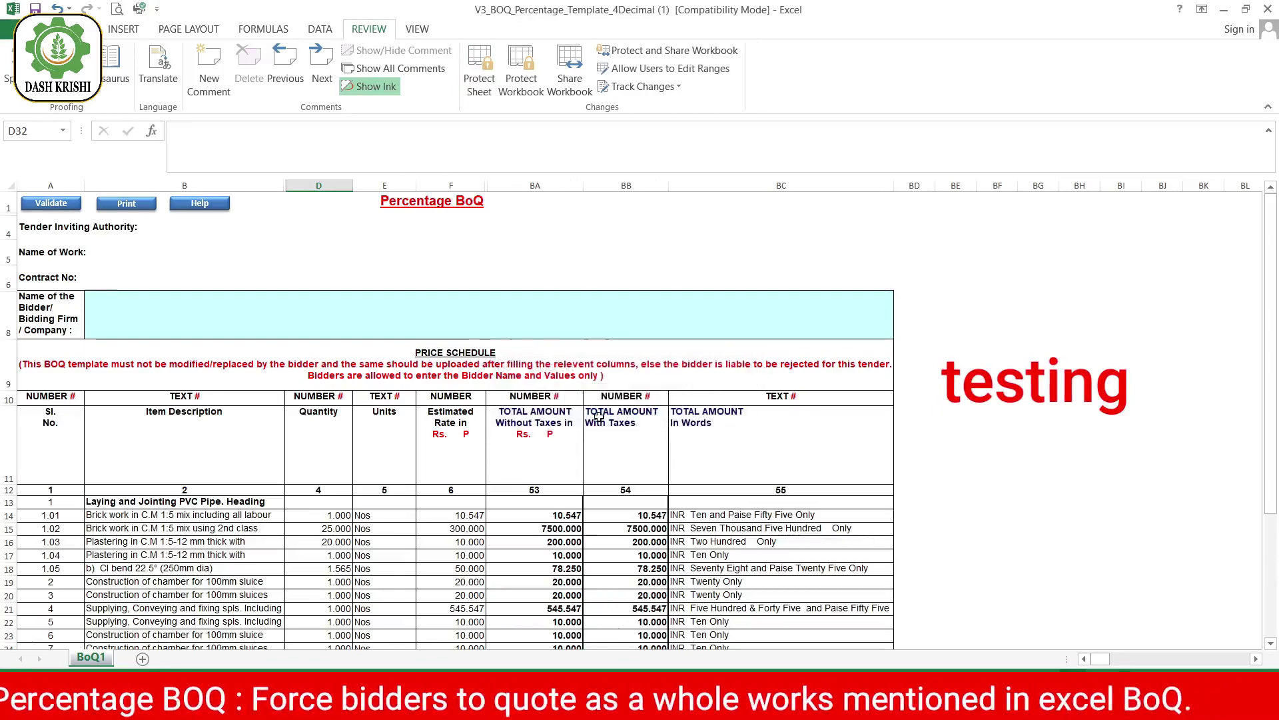
- Begin editing the Tender Inviting Authority text in cell A4
click(66, 29)
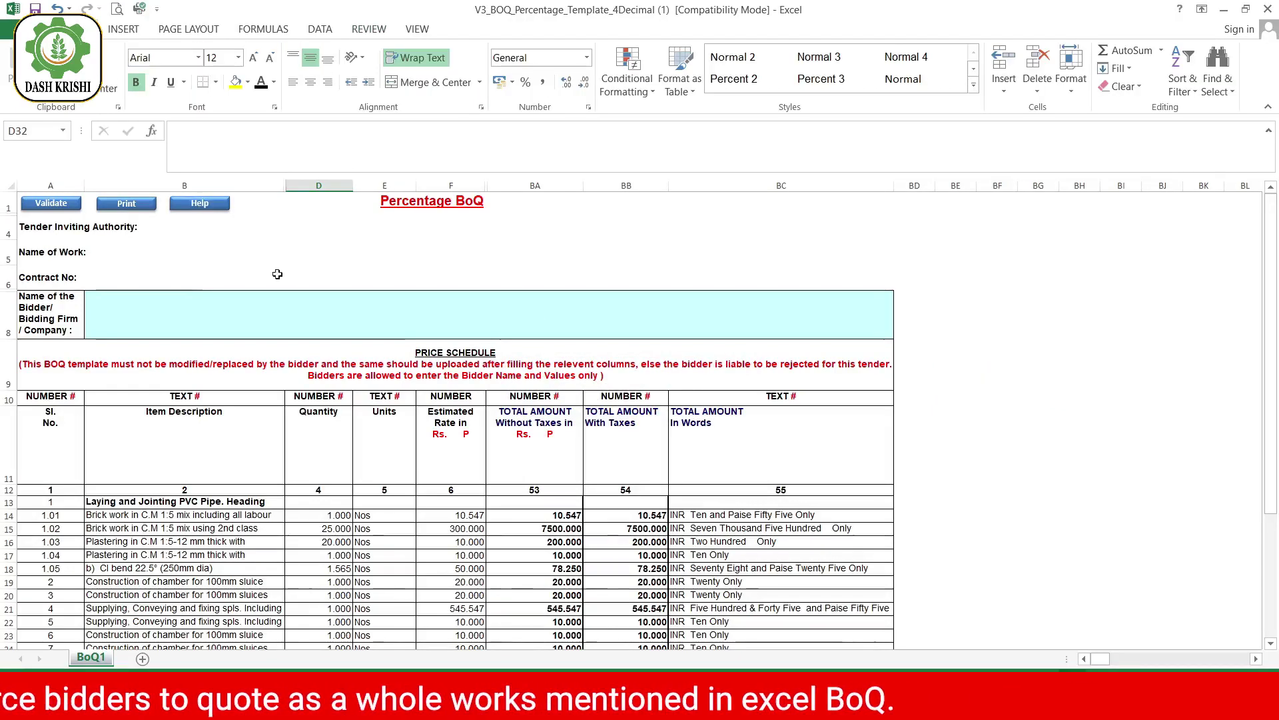
click(127, 235)
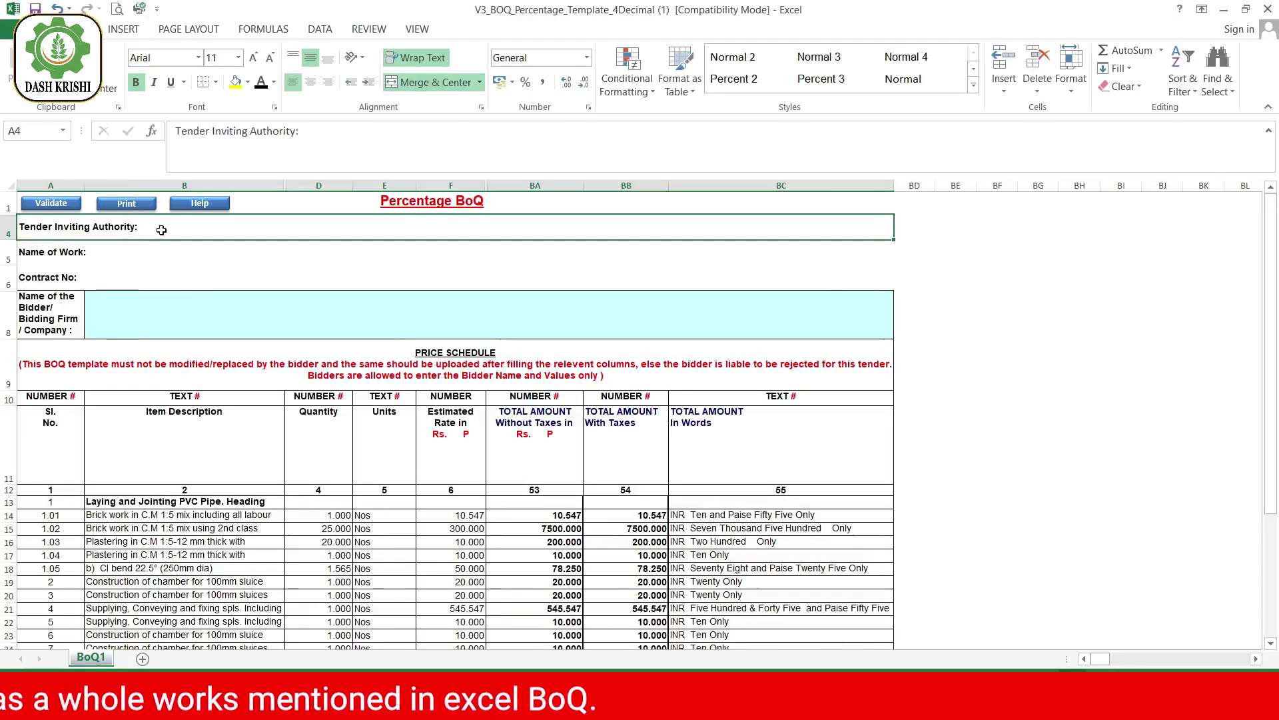
click(317, 142)
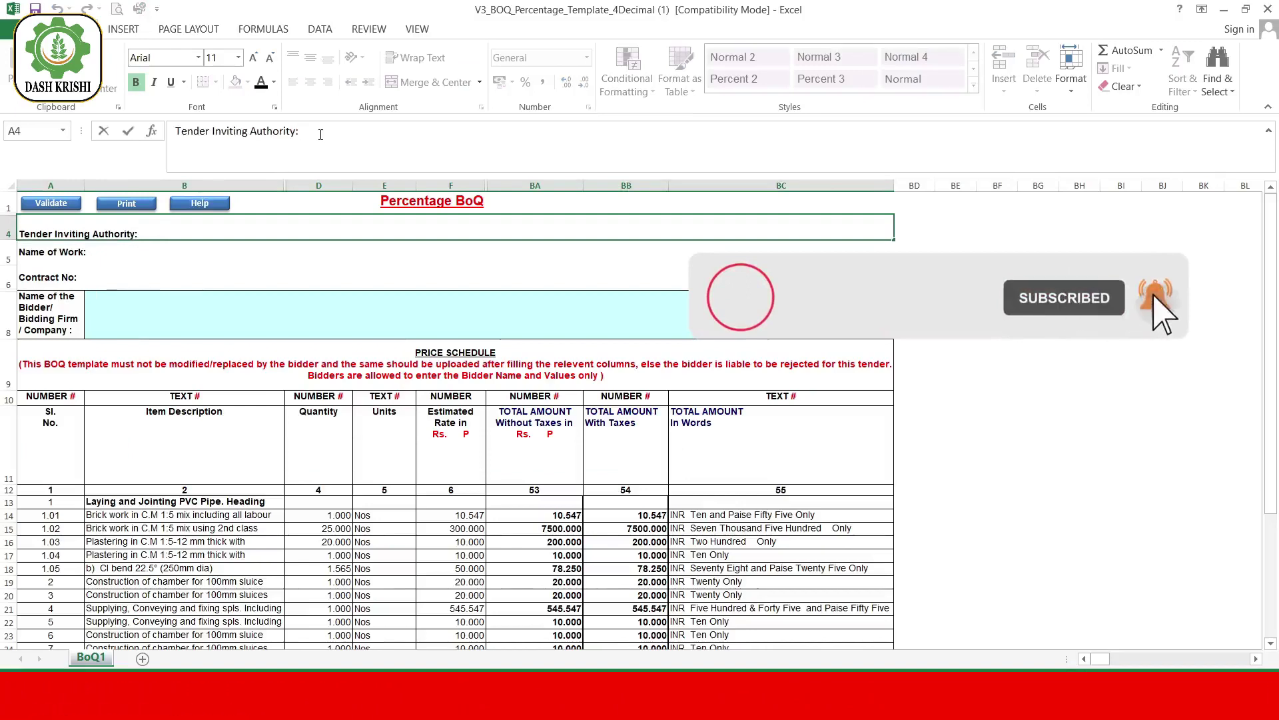
text(a)
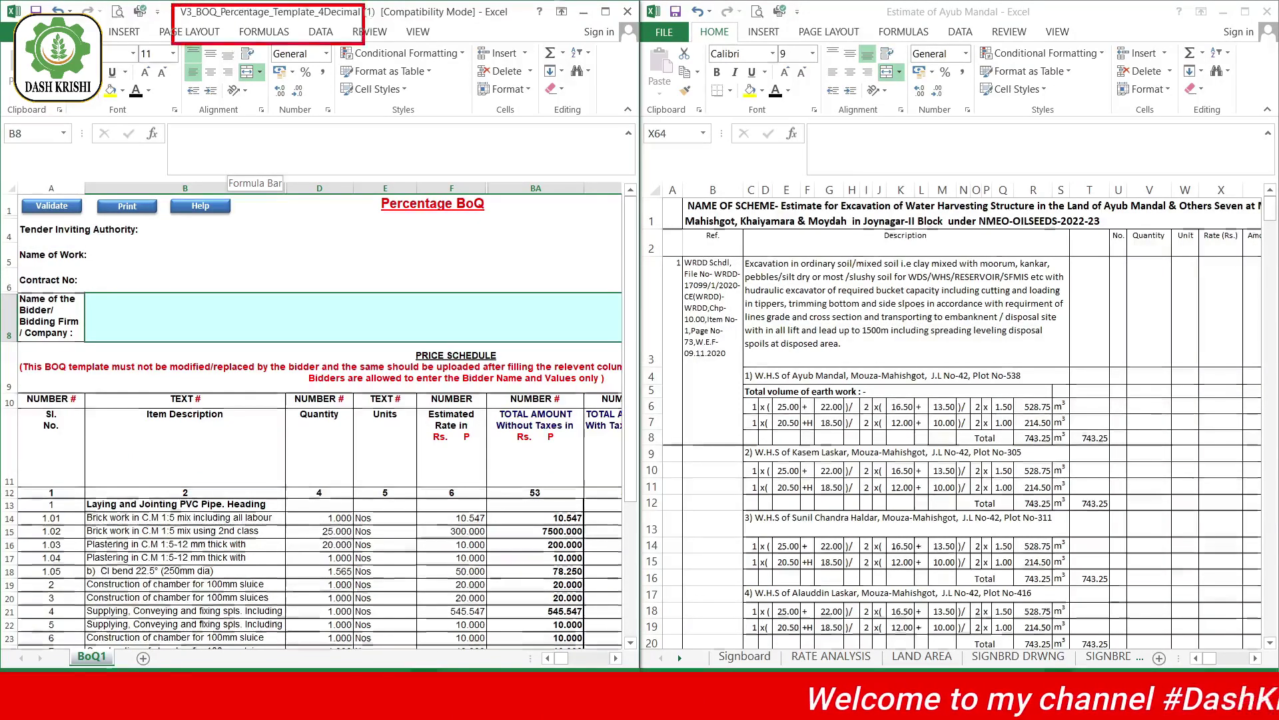
- Copy the excavation description from cell C3 of the estimate workbook
click(849, 158)
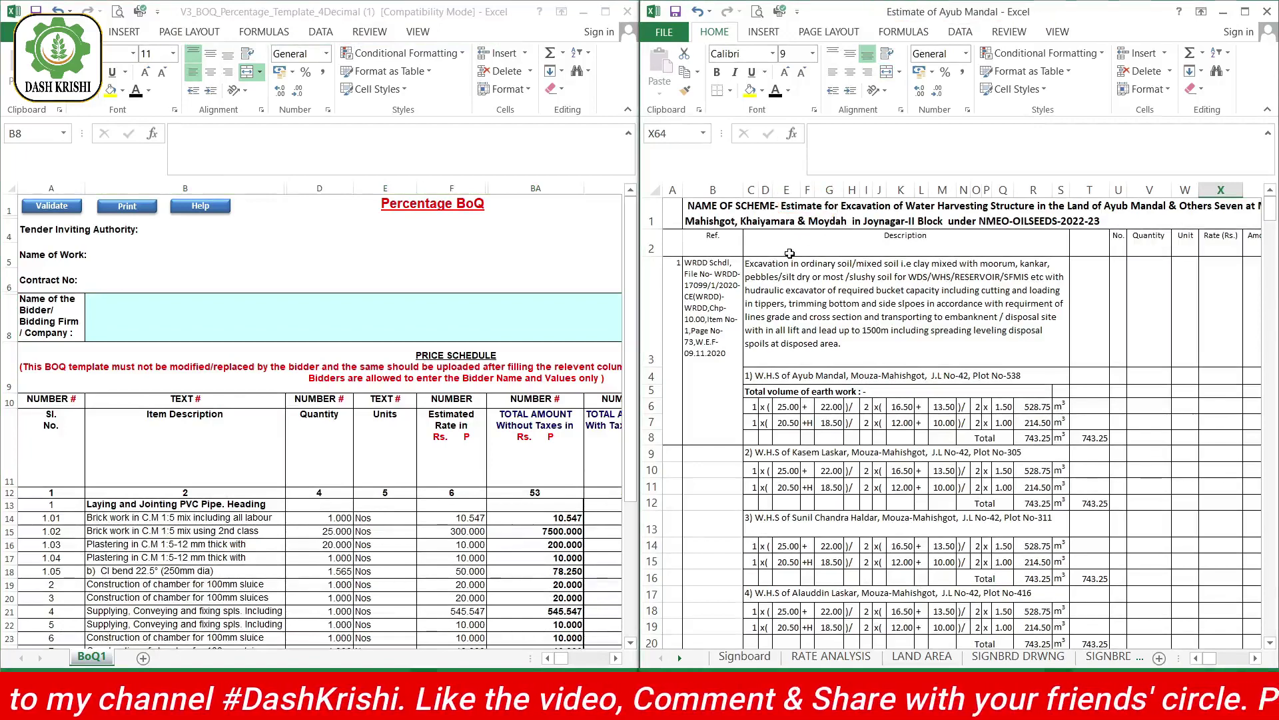
click(776, 308)
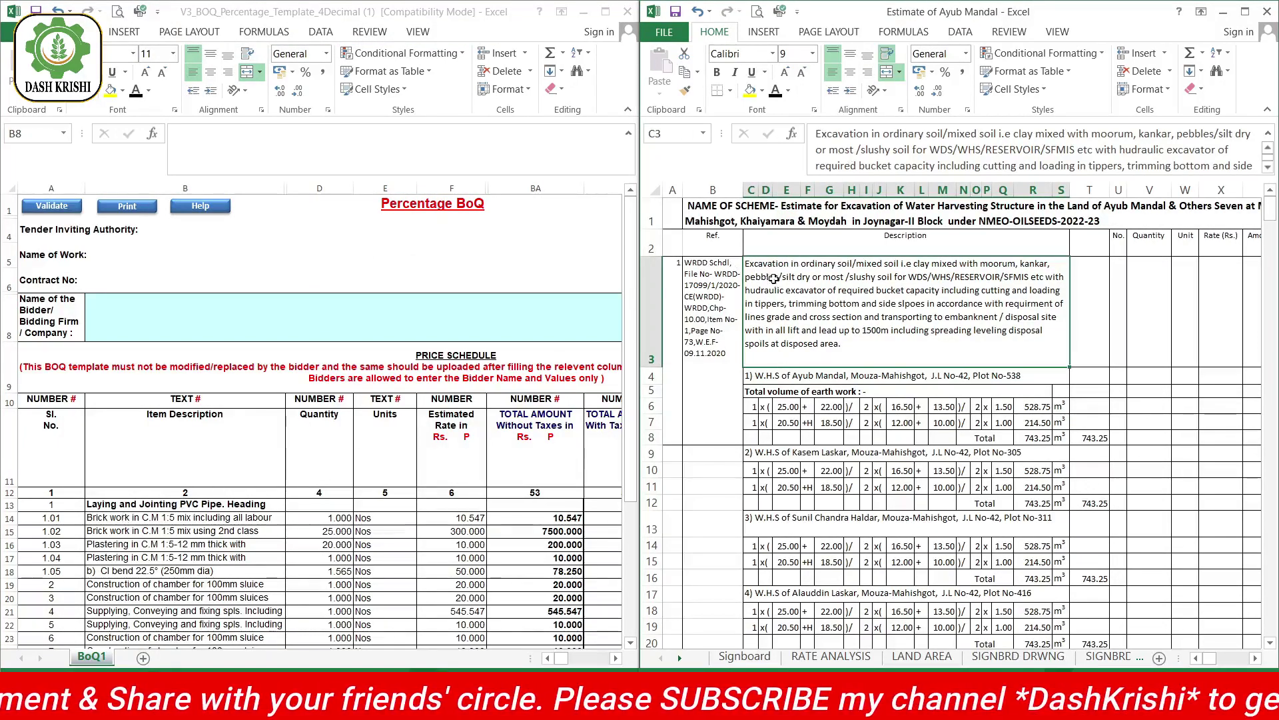
drag(828, 147, 991, 171)
key(ctrl+c)
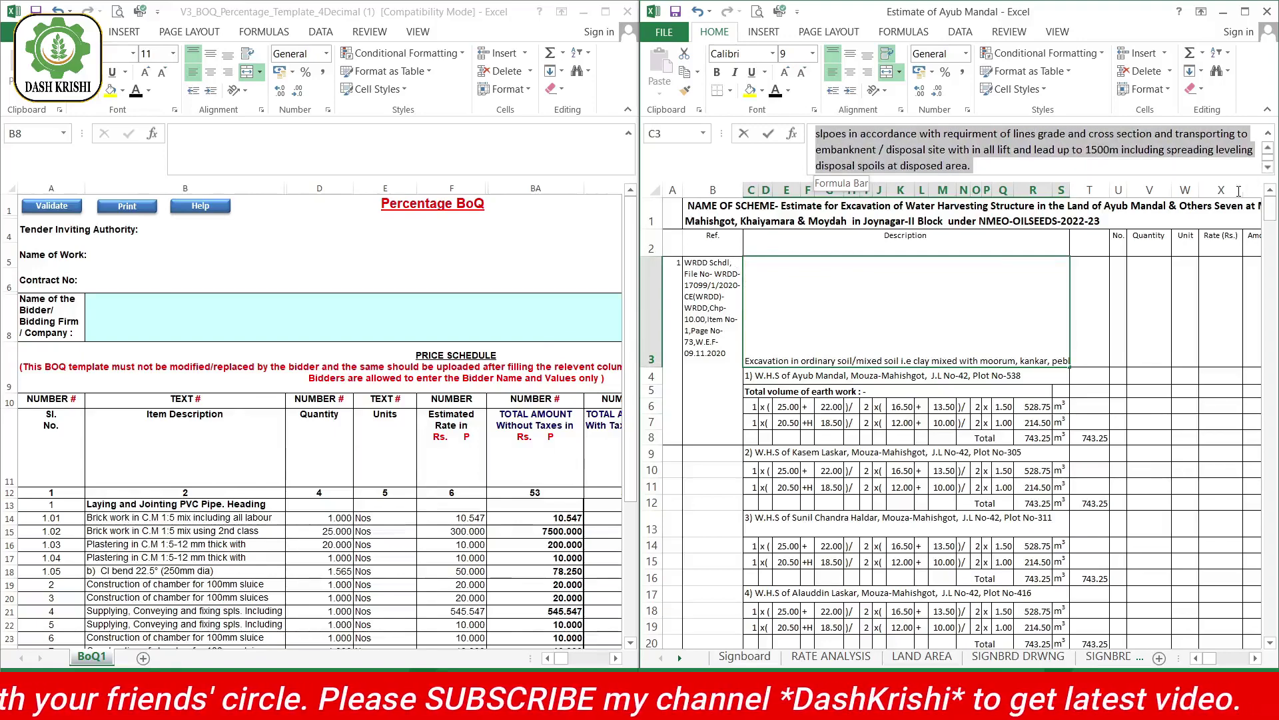
- Paste it over item 1.01's description in B14 and make row 14 taller to fit
click(138, 519)
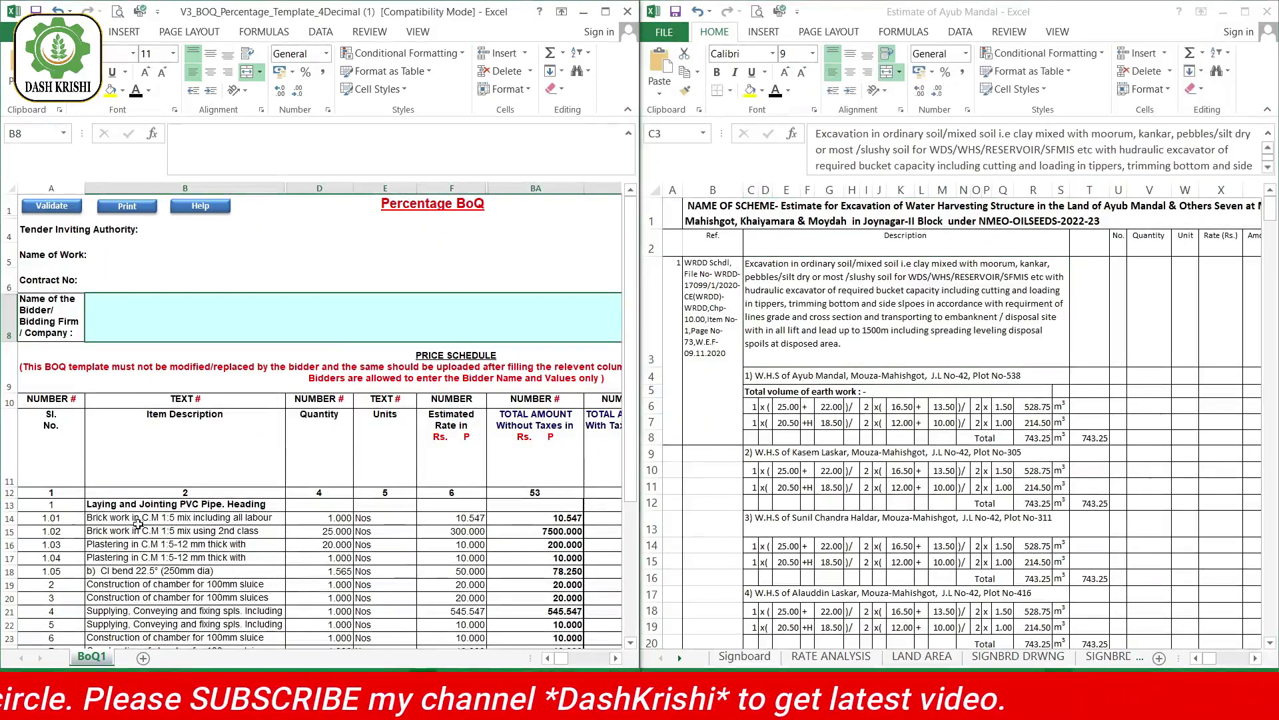
drag(174, 133, 493, 169)
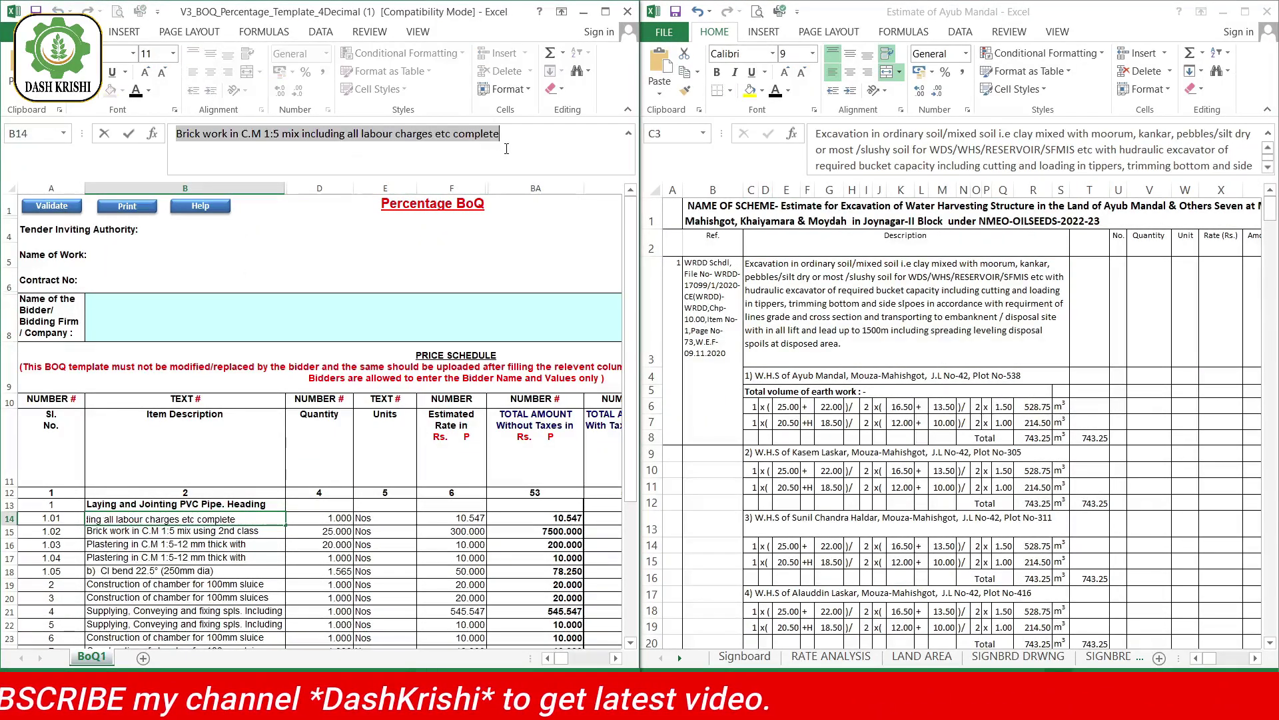
key(ctrl+v)
click(313, 466)
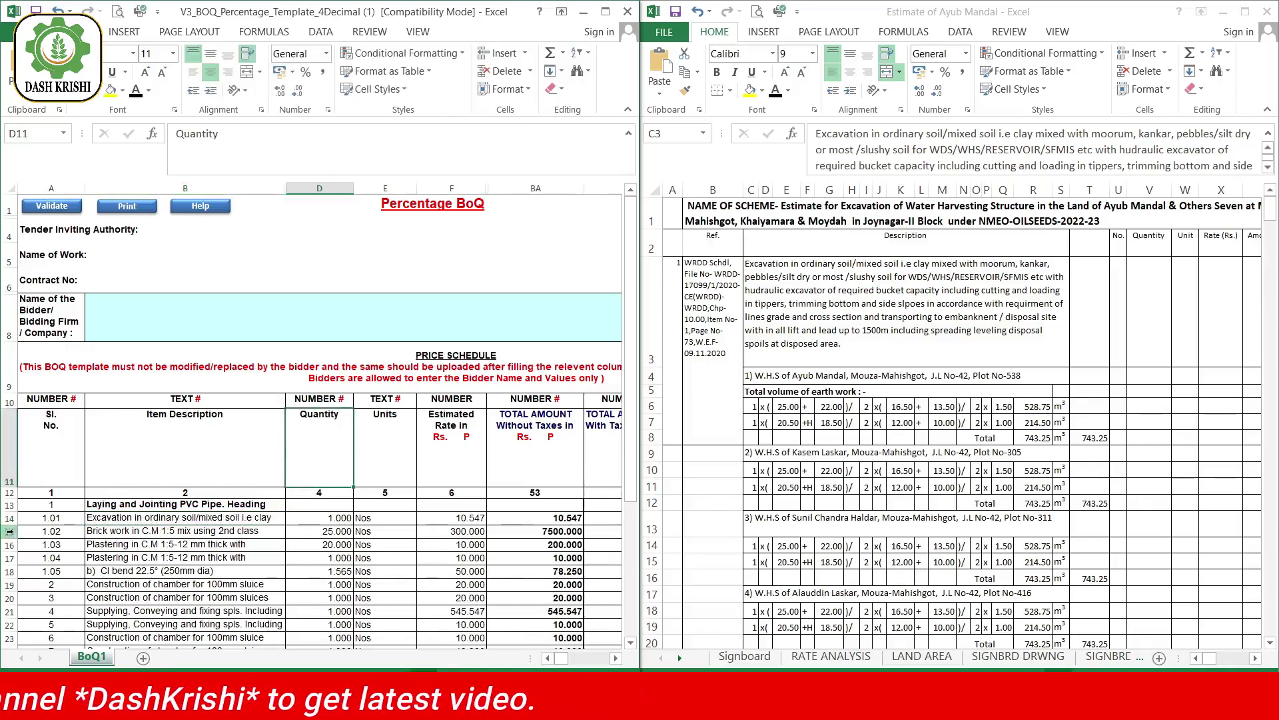
drag(8, 524, 8, 571)
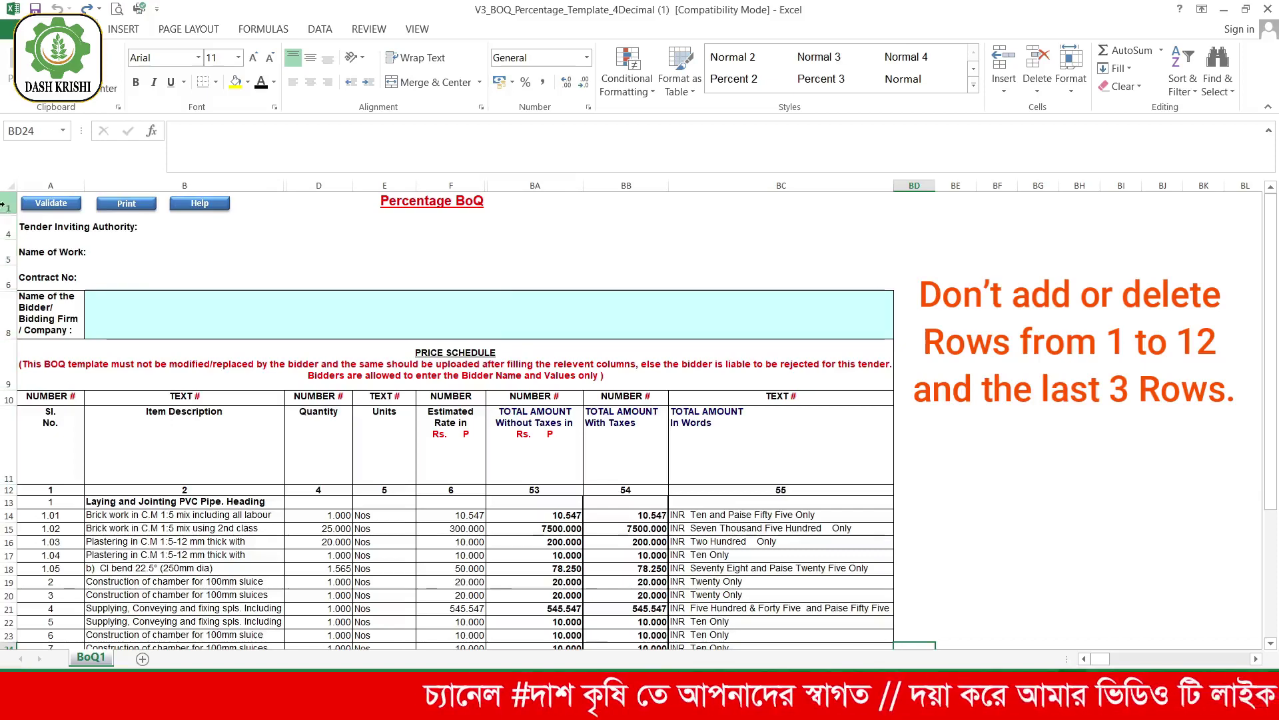
drag(4, 205, 3, 491)
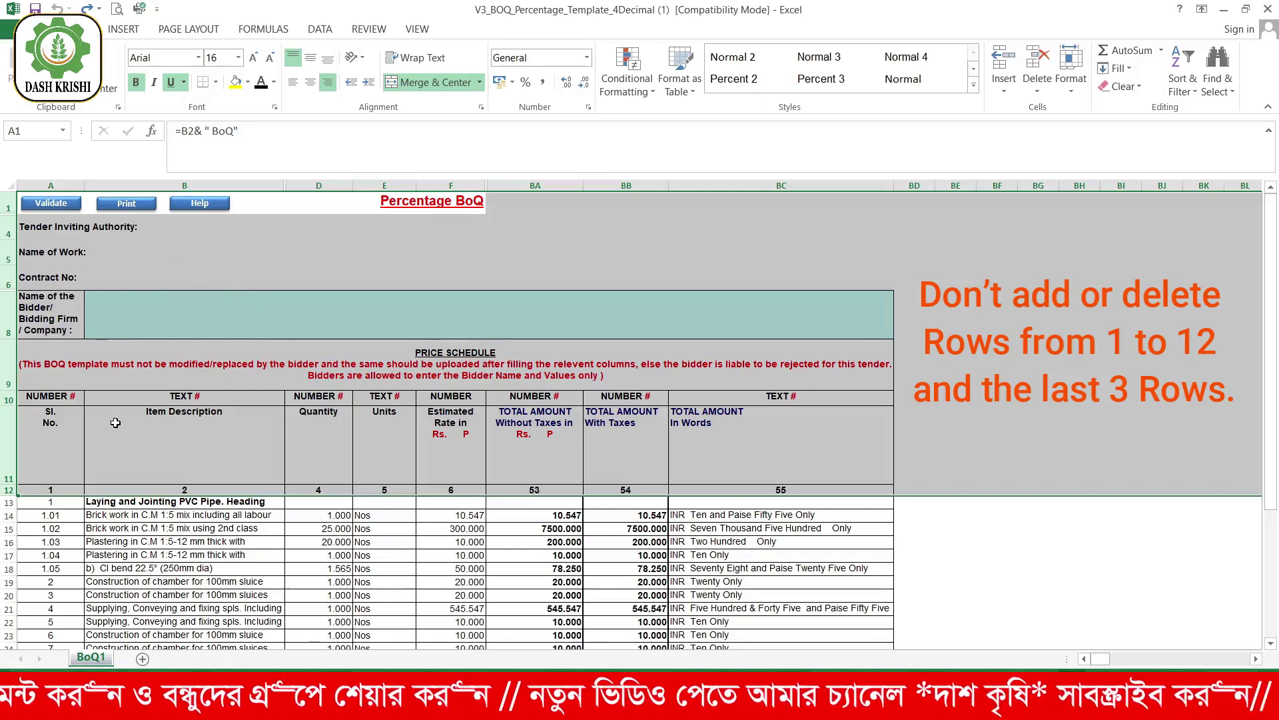
scroll(115, 422, down, 2)
scroll(80, 387, down, 4)
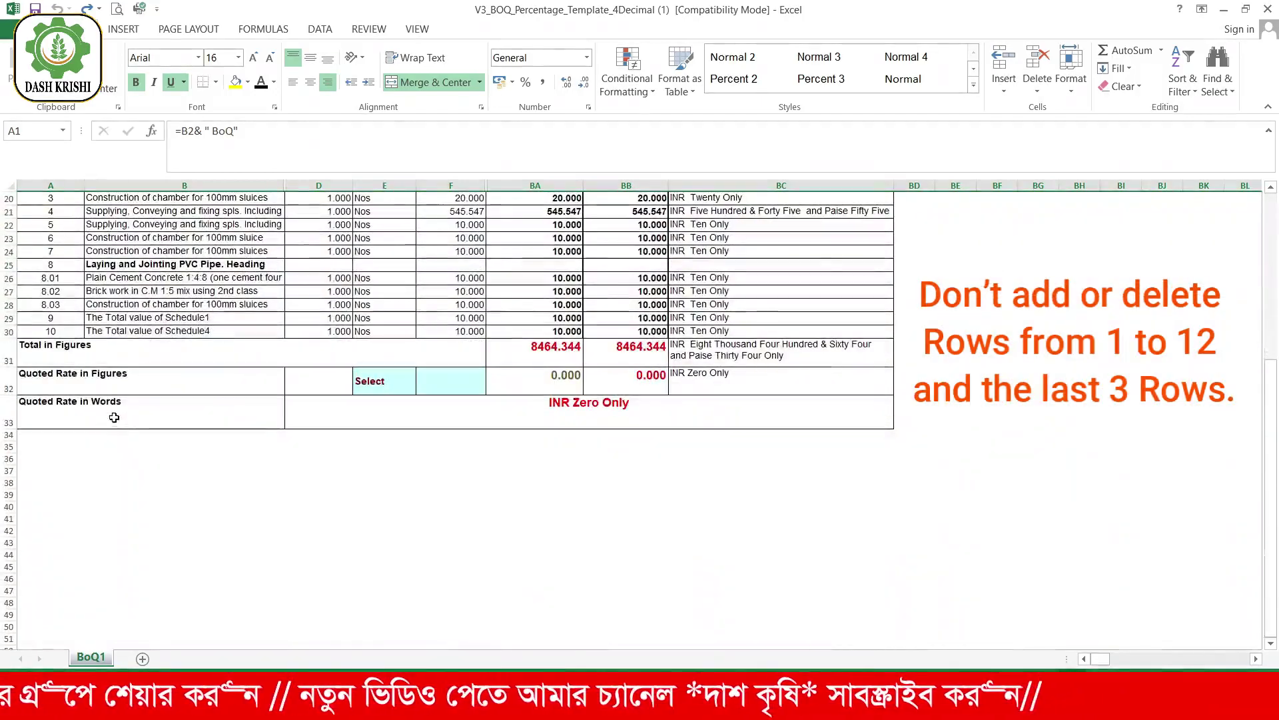
drag(5, 353, 2, 409)
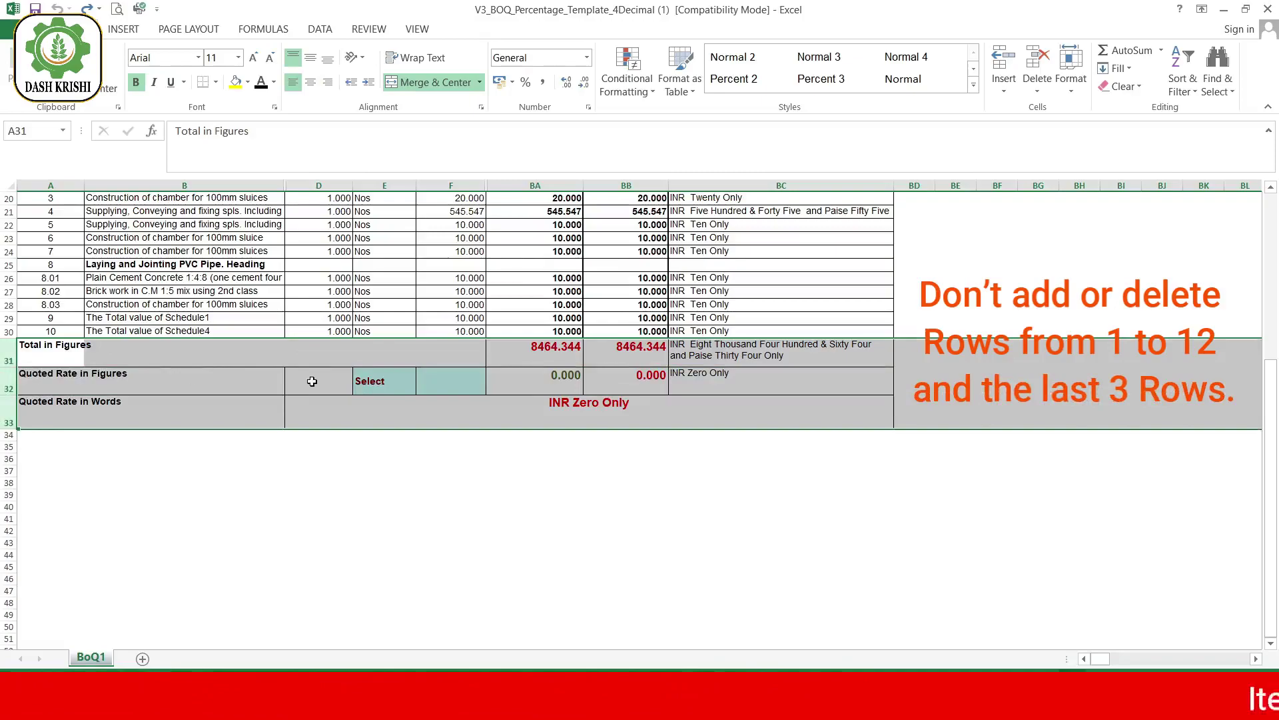
- Insert three blank rows below item 1.05, above item 2
scroll(311, 380, up, 2)
scroll(311, 379, up, 2)
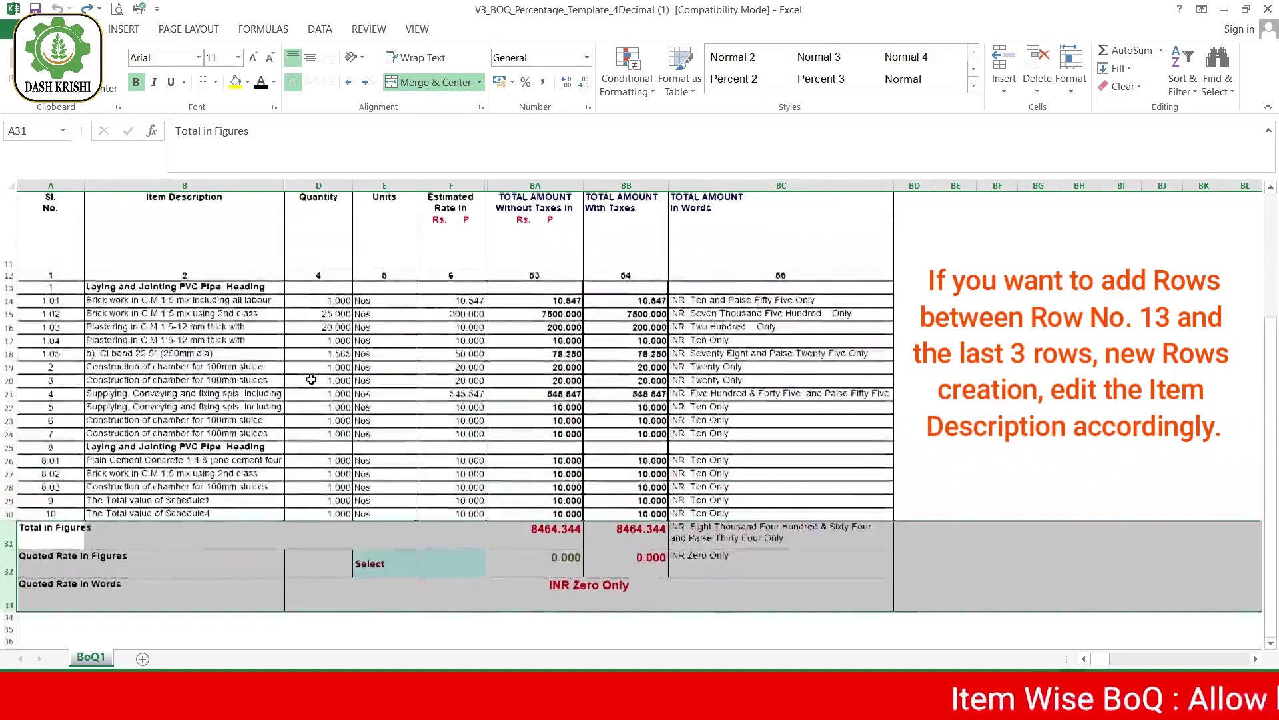
scroll(311, 380, down, 1)
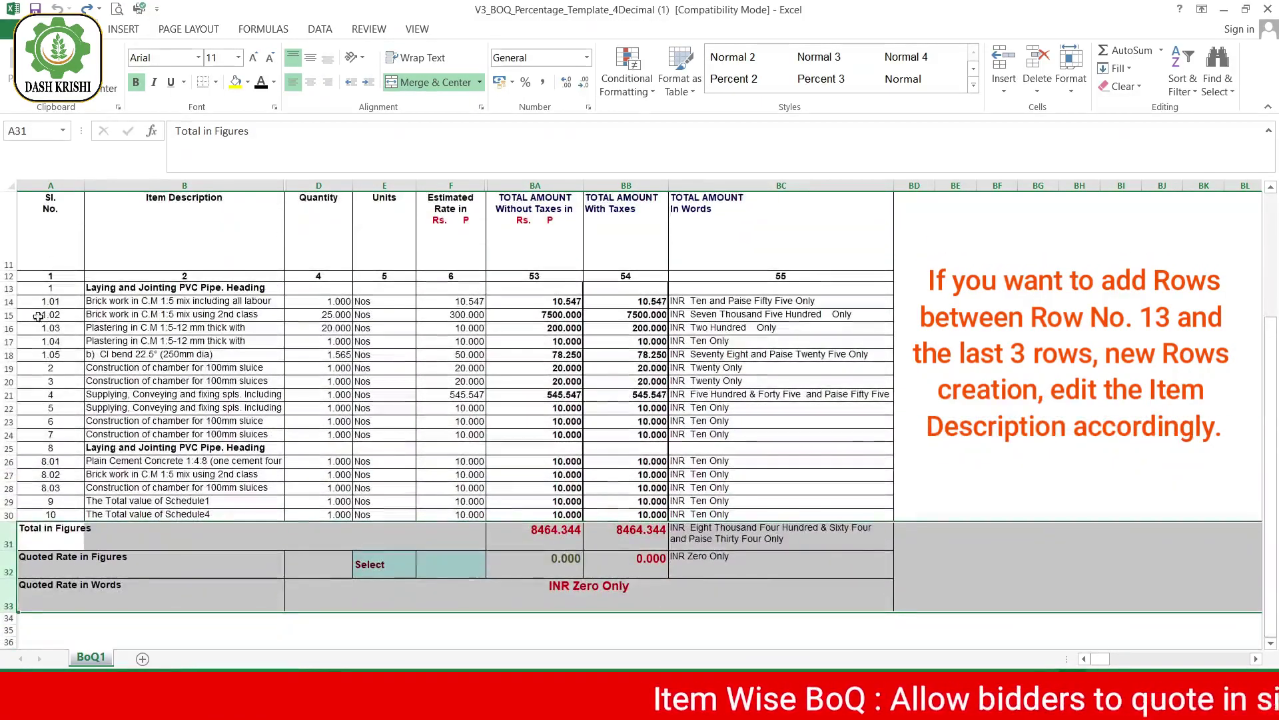
click(12, 290)
drag(12, 289, 2, 515)
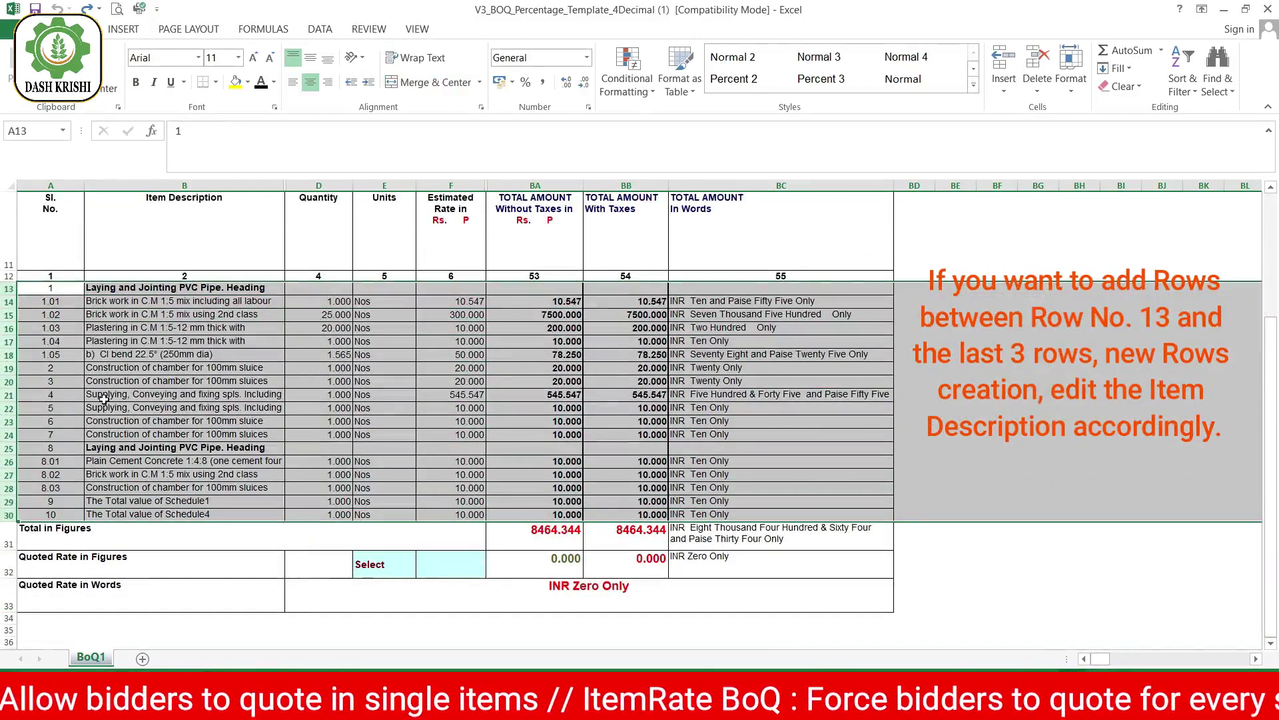
click(148, 387)
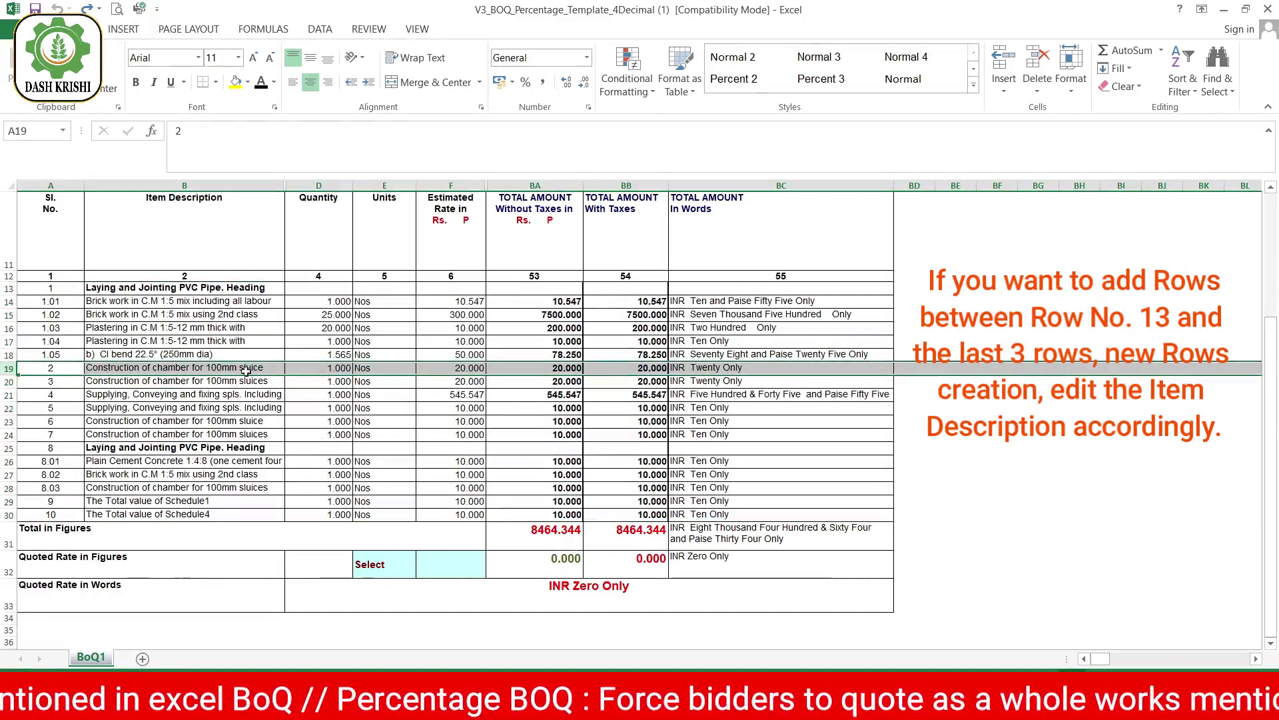
click(1005, 60)
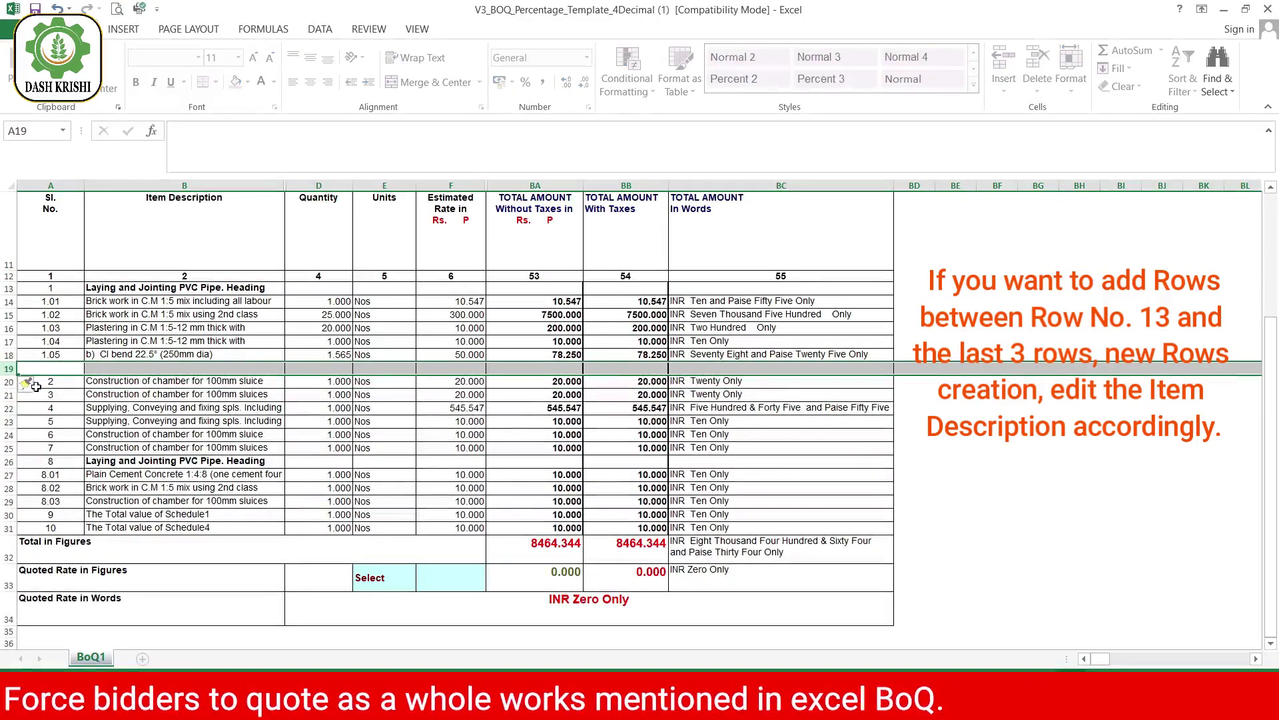
click(1005, 64)
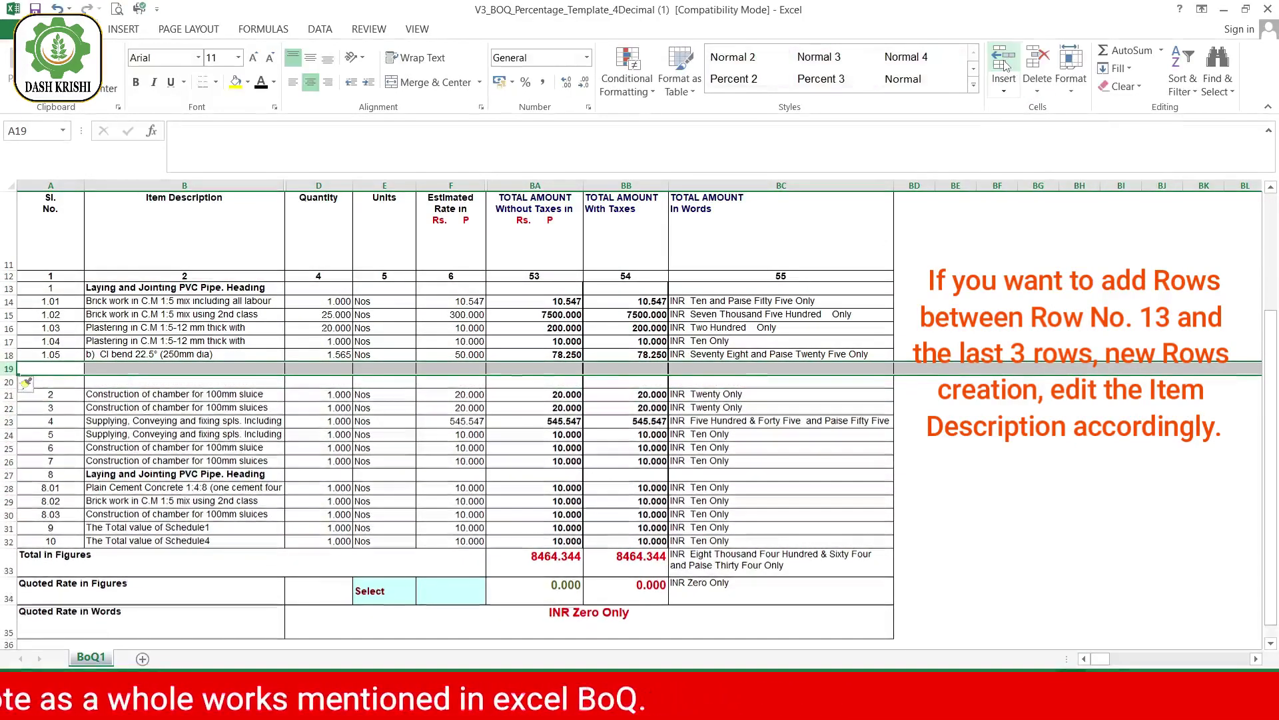
click(1003, 67)
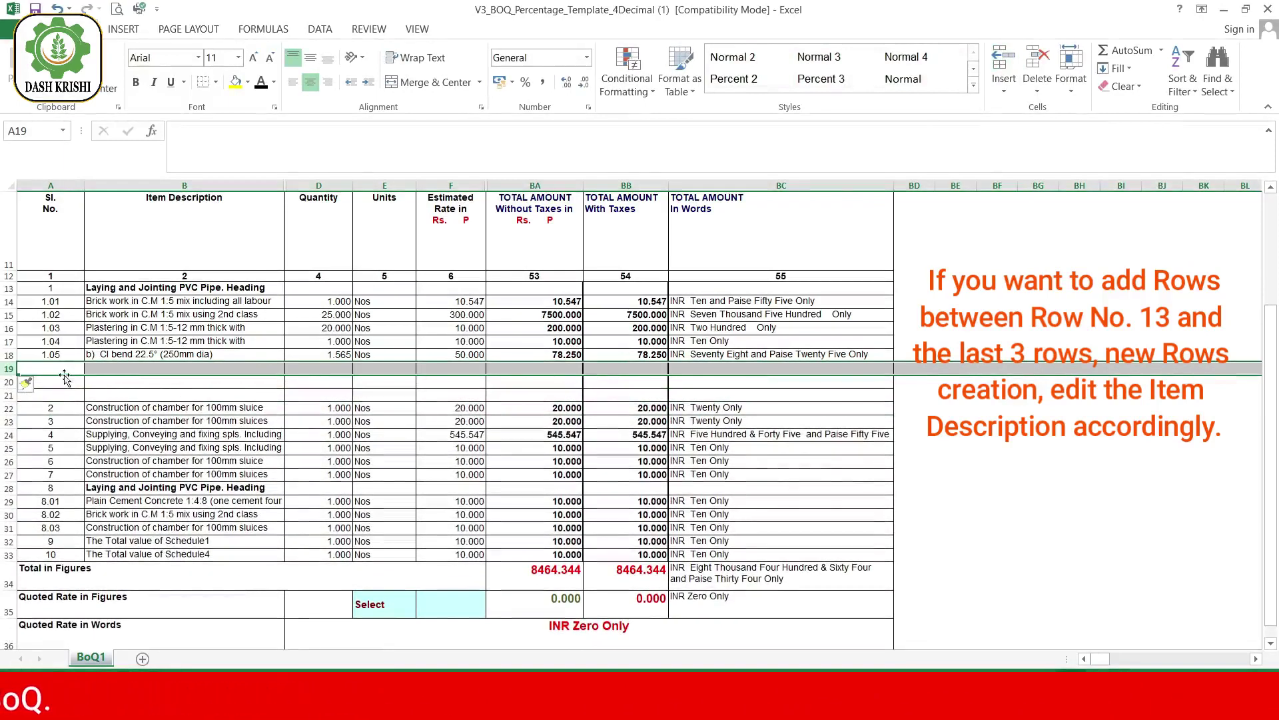
- Fill row 18's item from A18:BC18 down through row 21
click(199, 387)
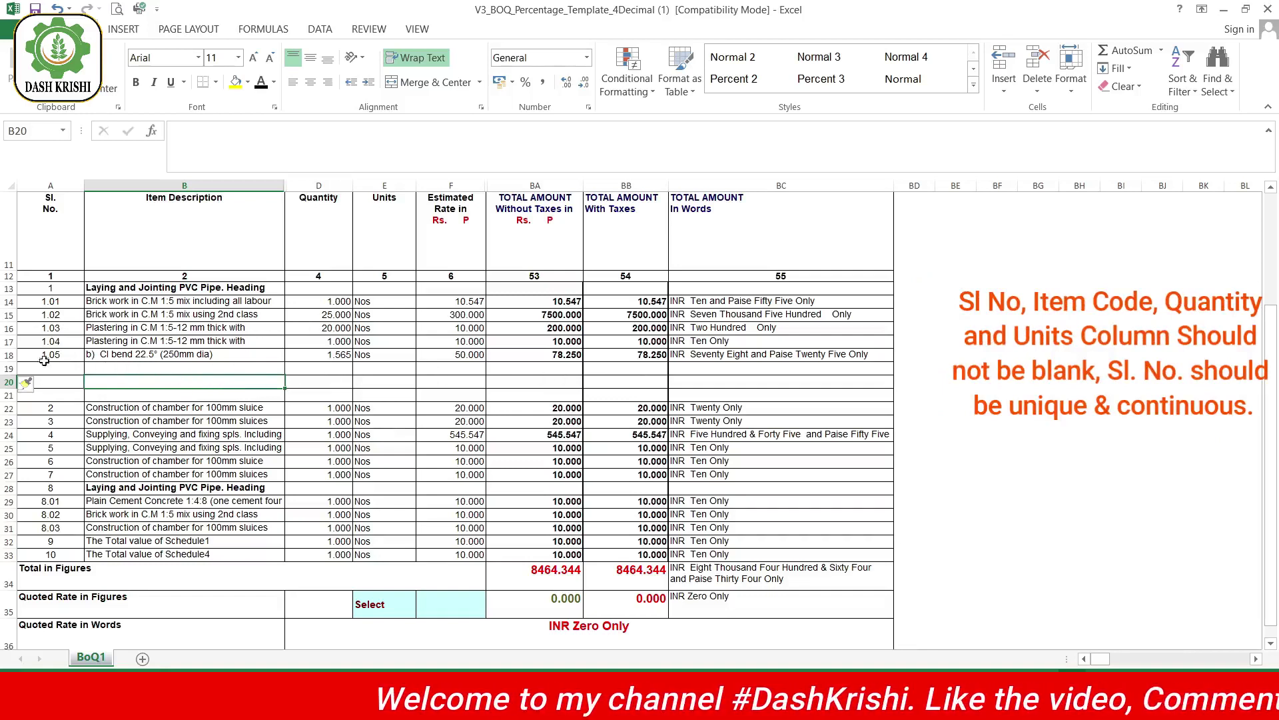
drag(30, 356, 612, 358)
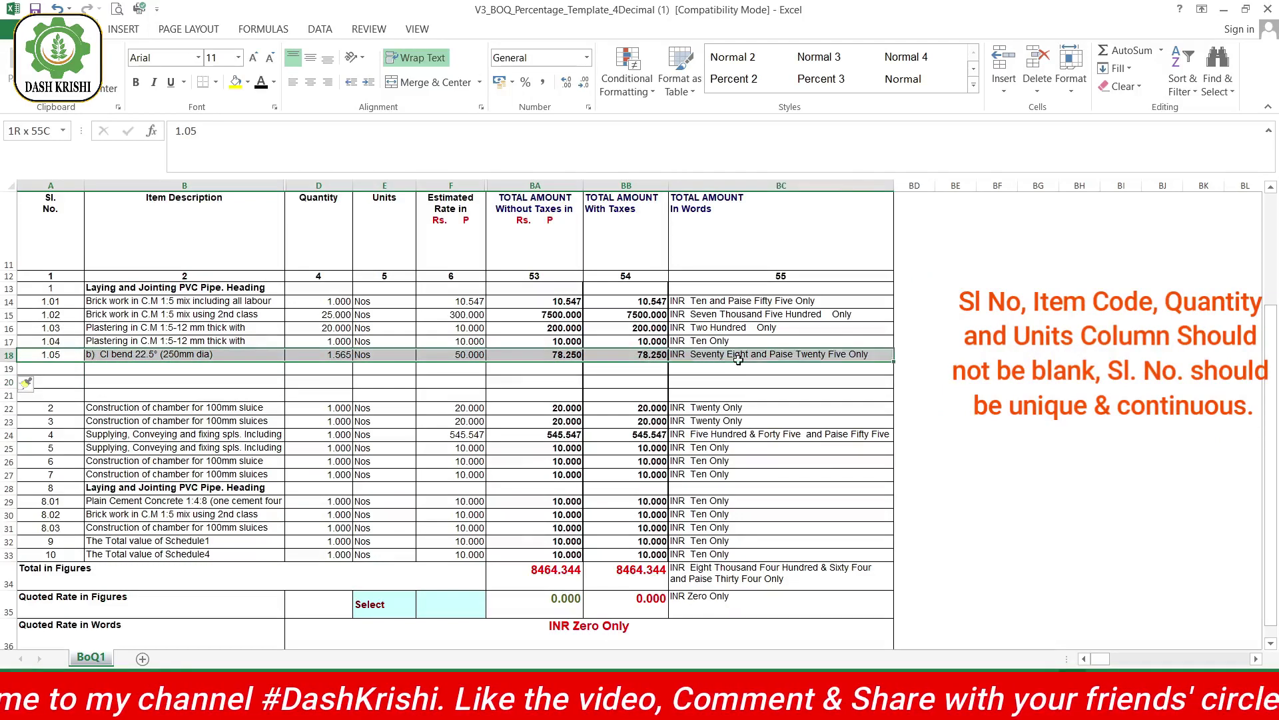
drag(629, 359, 890, 360)
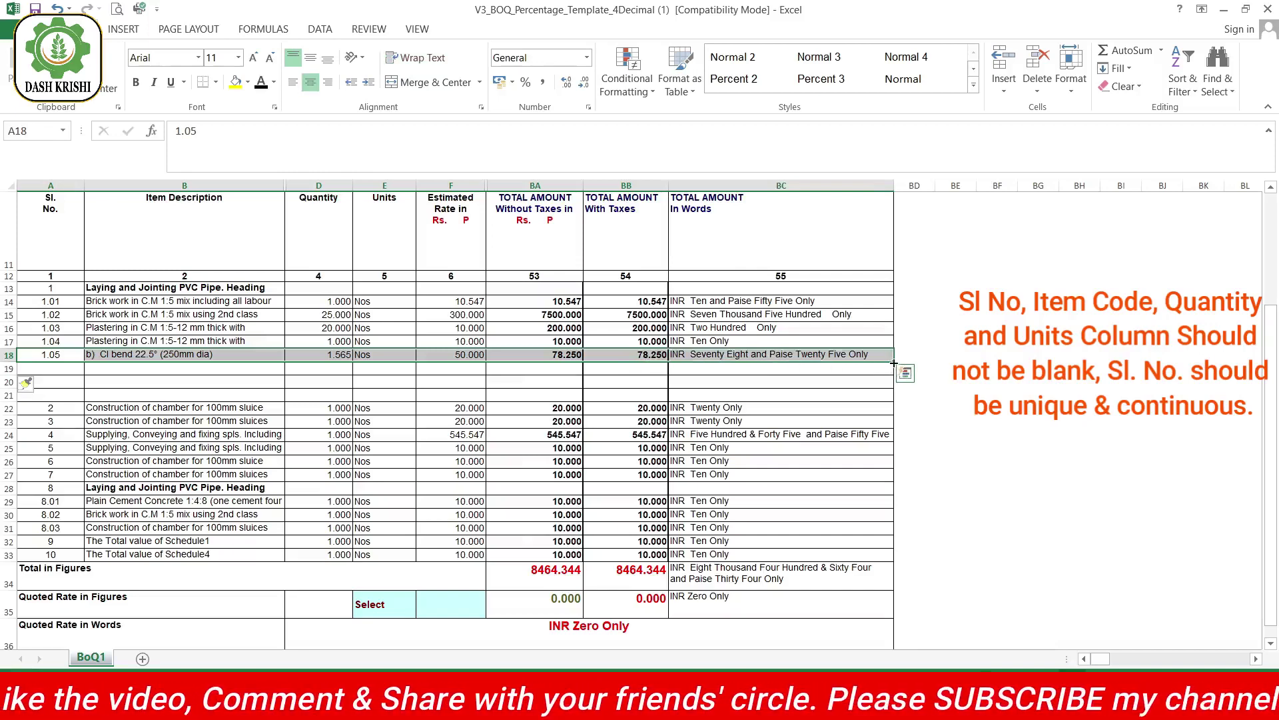
drag(894, 364, 895, 398)
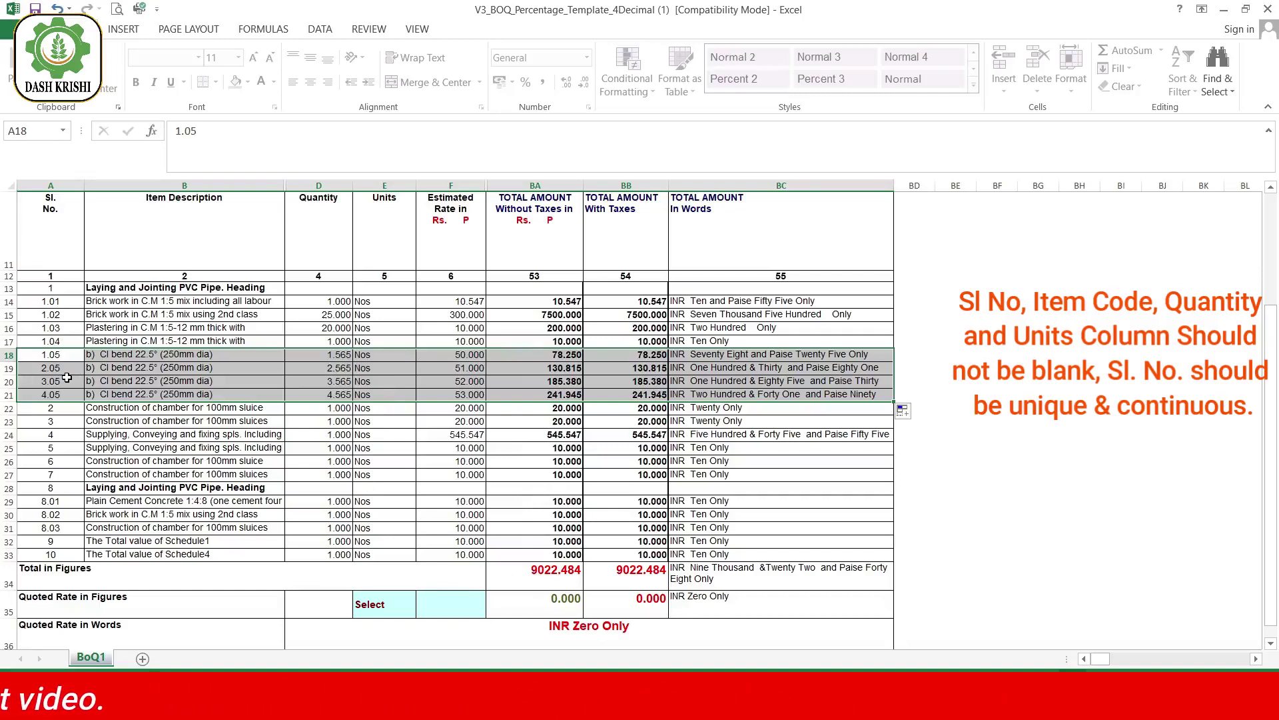
- Enter serial numbers 1.06, 1.07 and 1.08 in cells A19 to A21
click(64, 370)
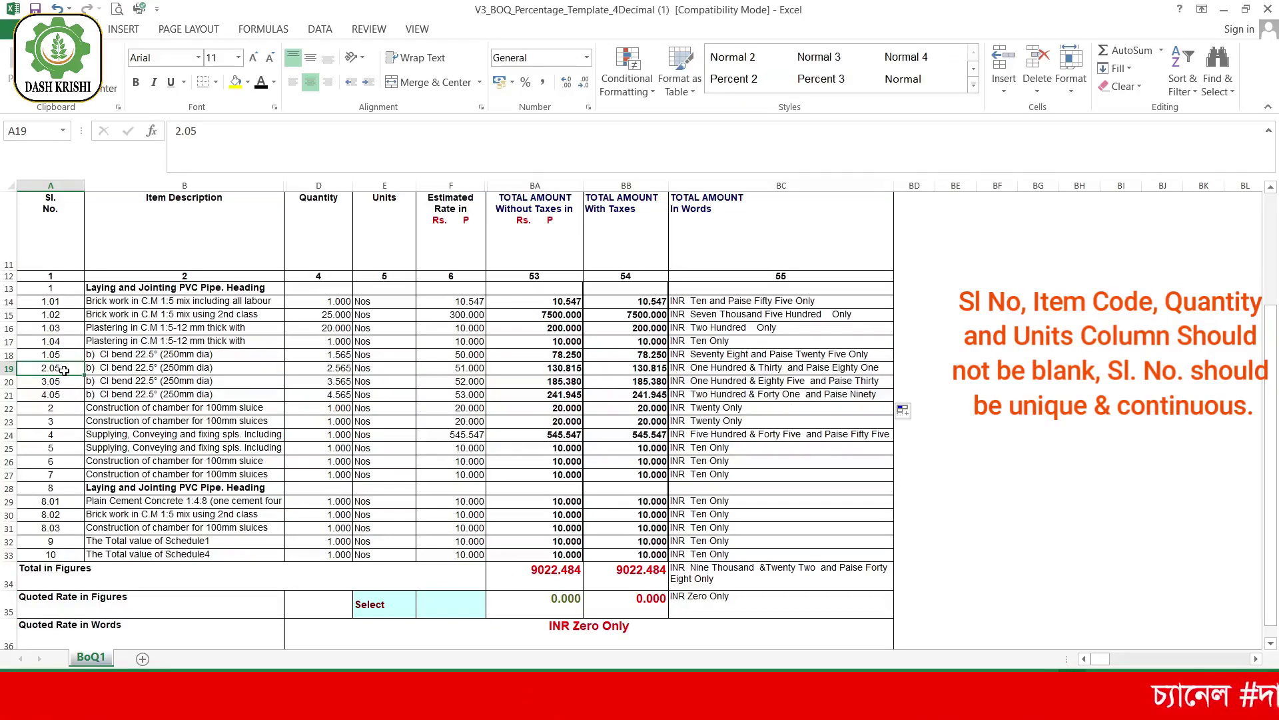
text(1.0)
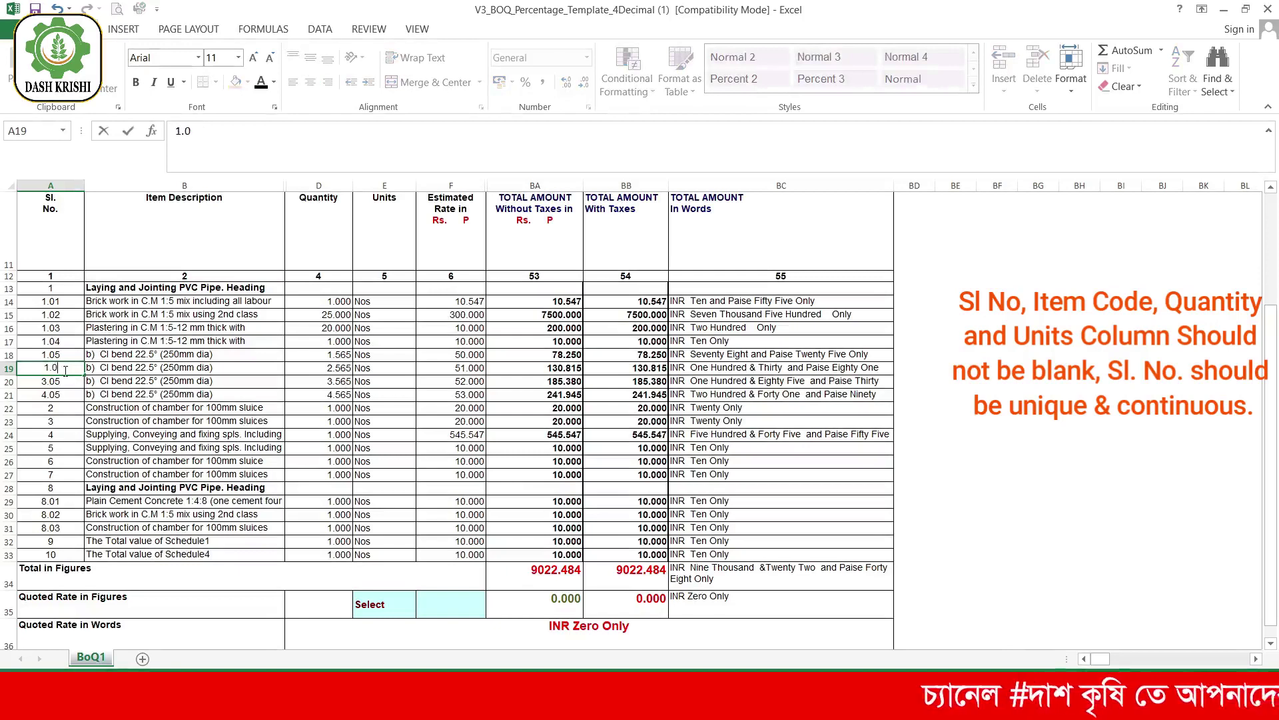
text(6)
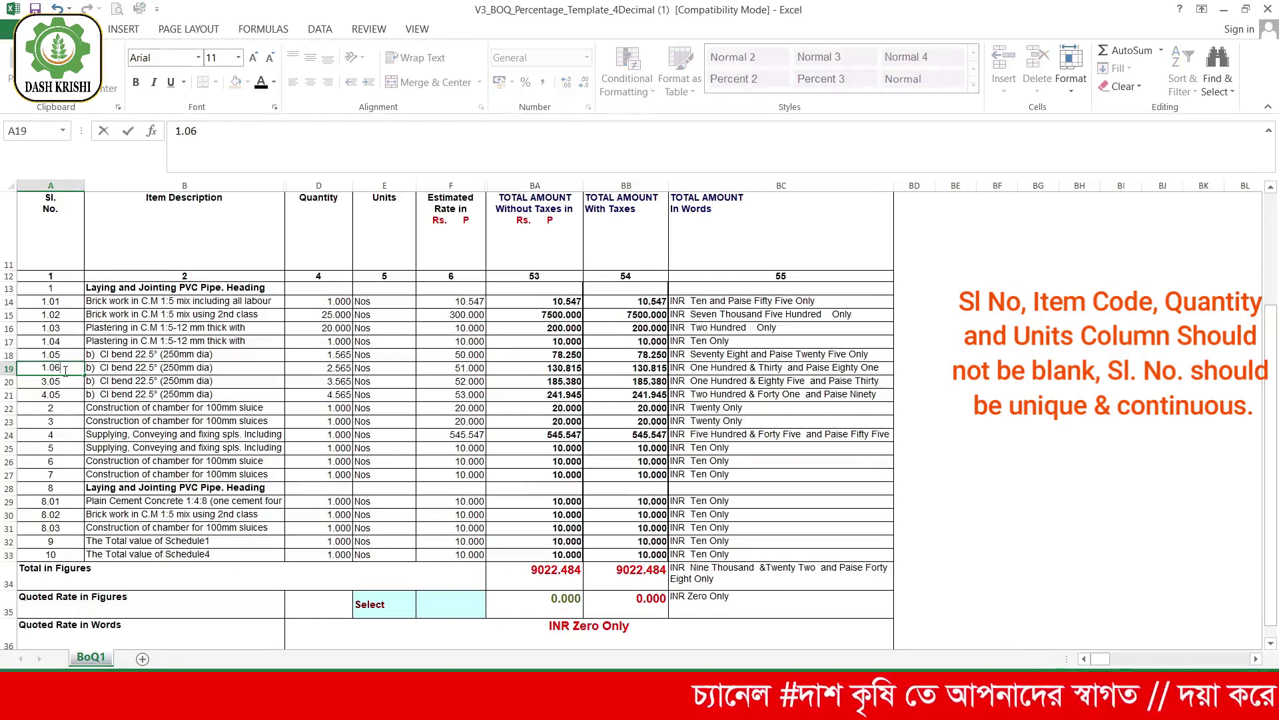
key(Return)
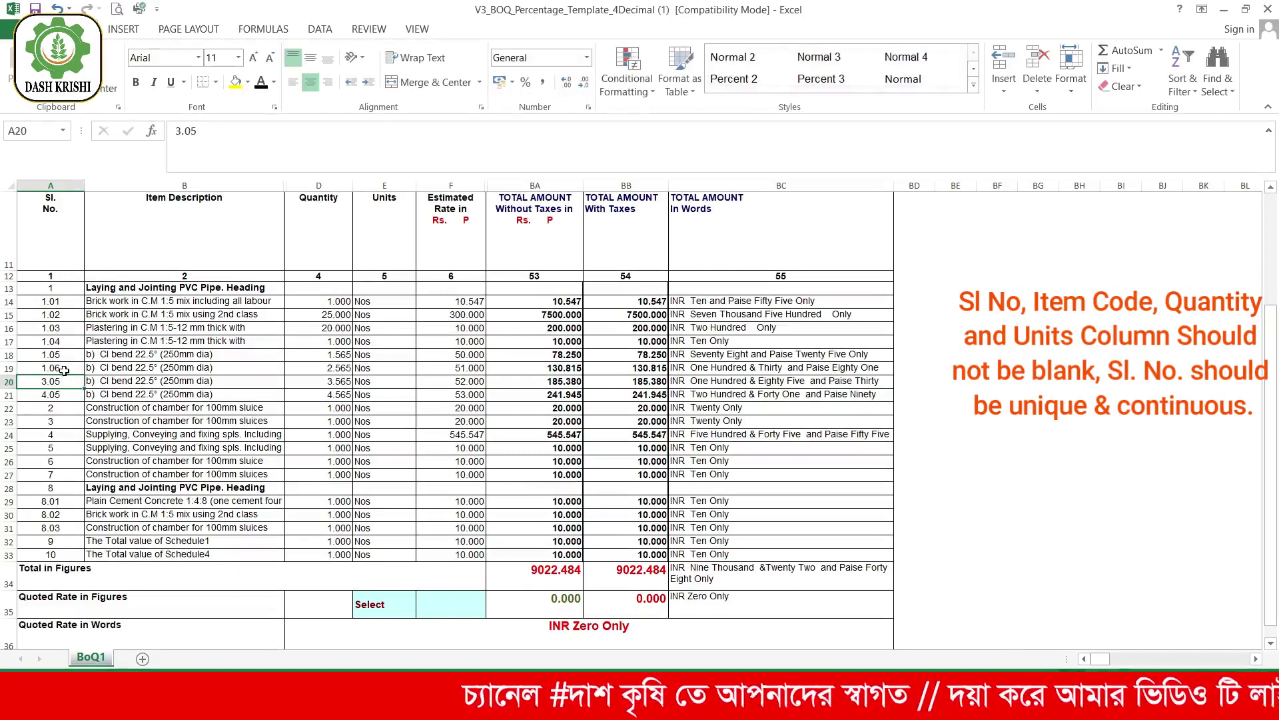
text(1)
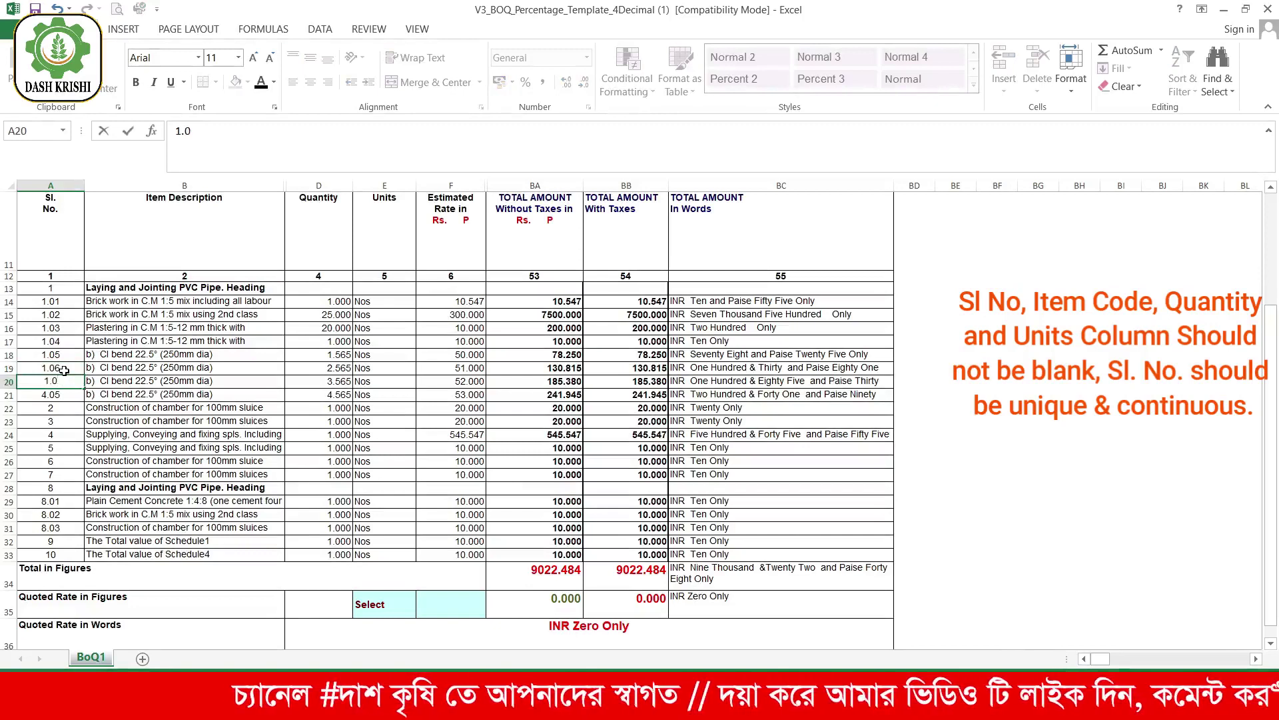
text(7)
key(Return)
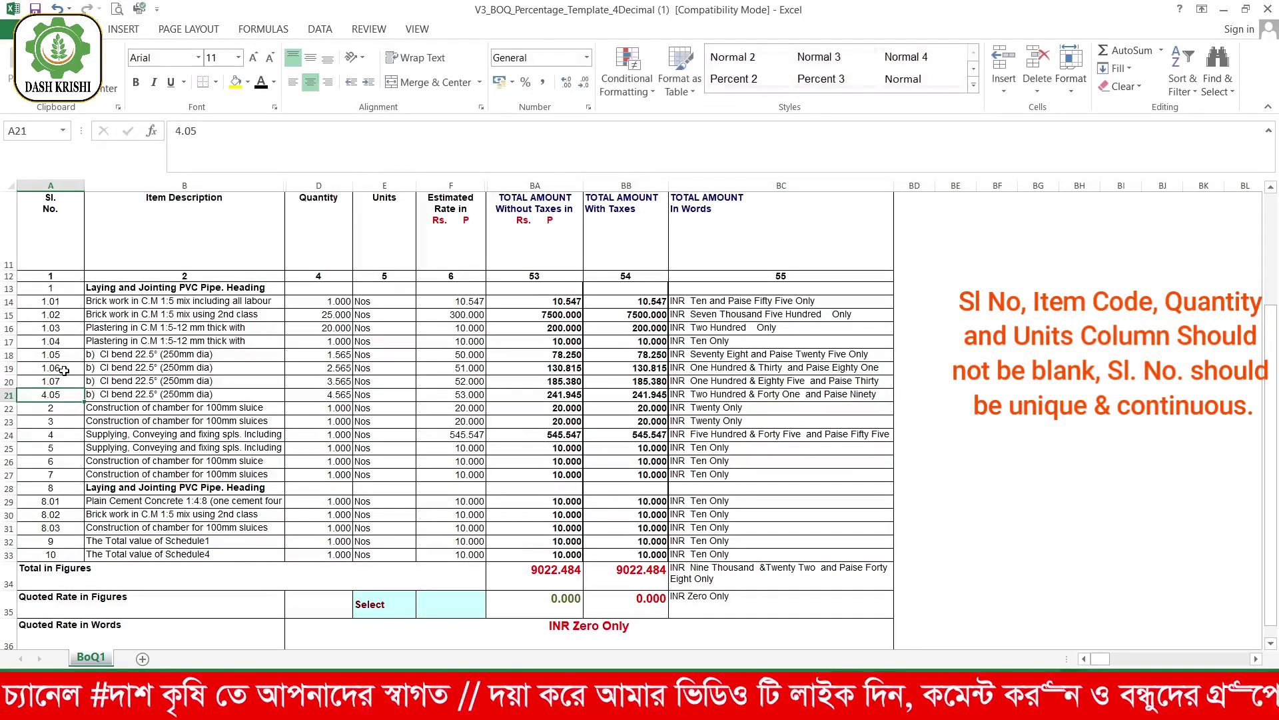
text(1.08)
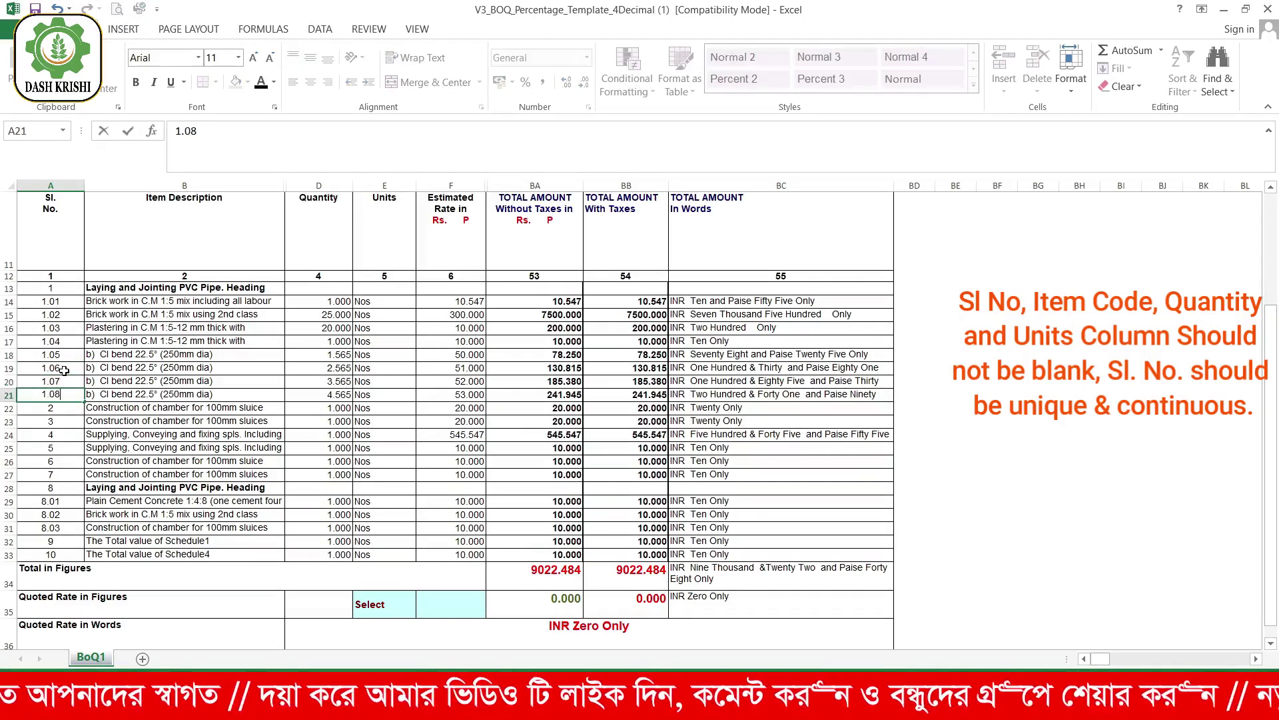
key(Return)
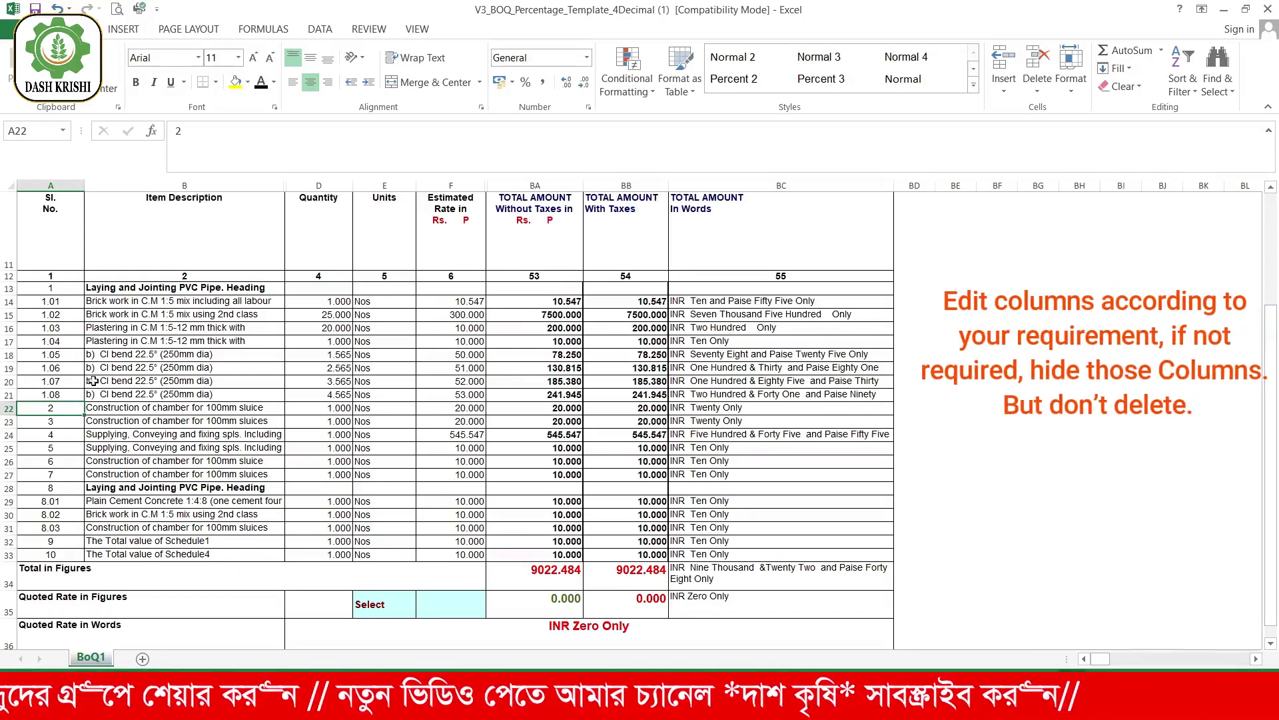
- Replace the descriptions in B18–B20 with placeholder text 'llkhhgf', 'jfdgdgfgfd' and 'hghhdfgd'
click(102, 356)
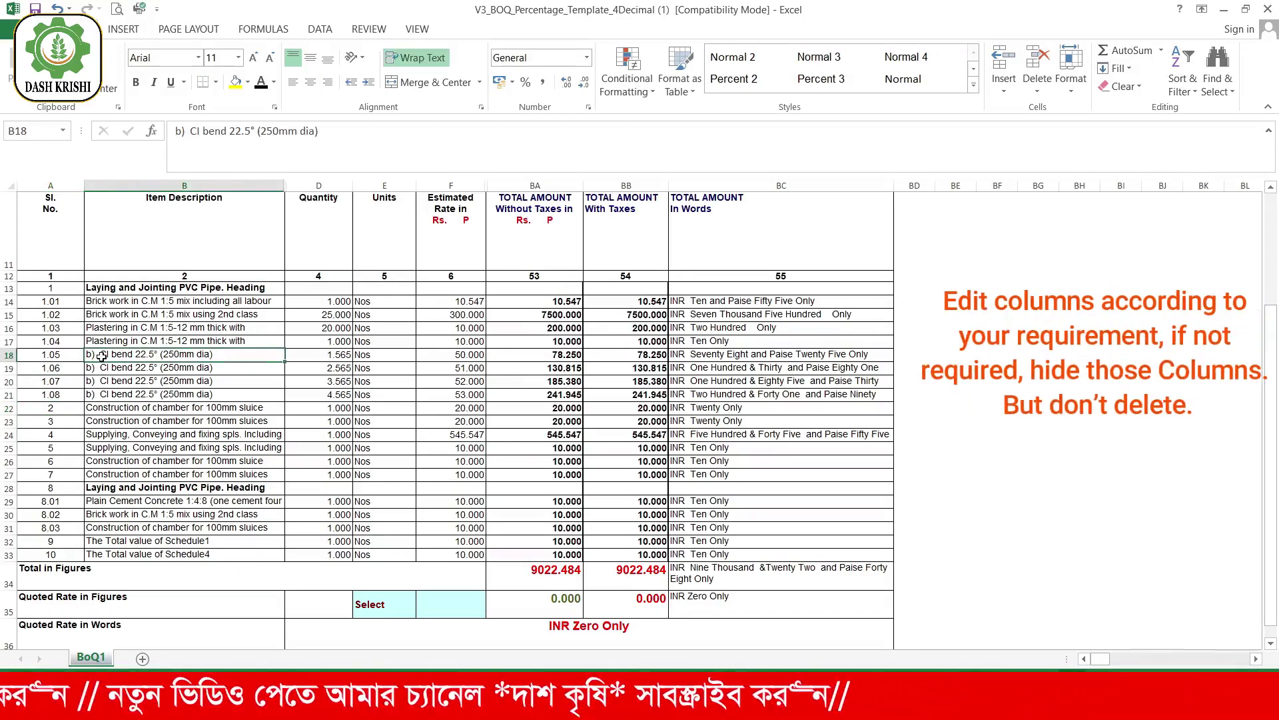
text(ll)
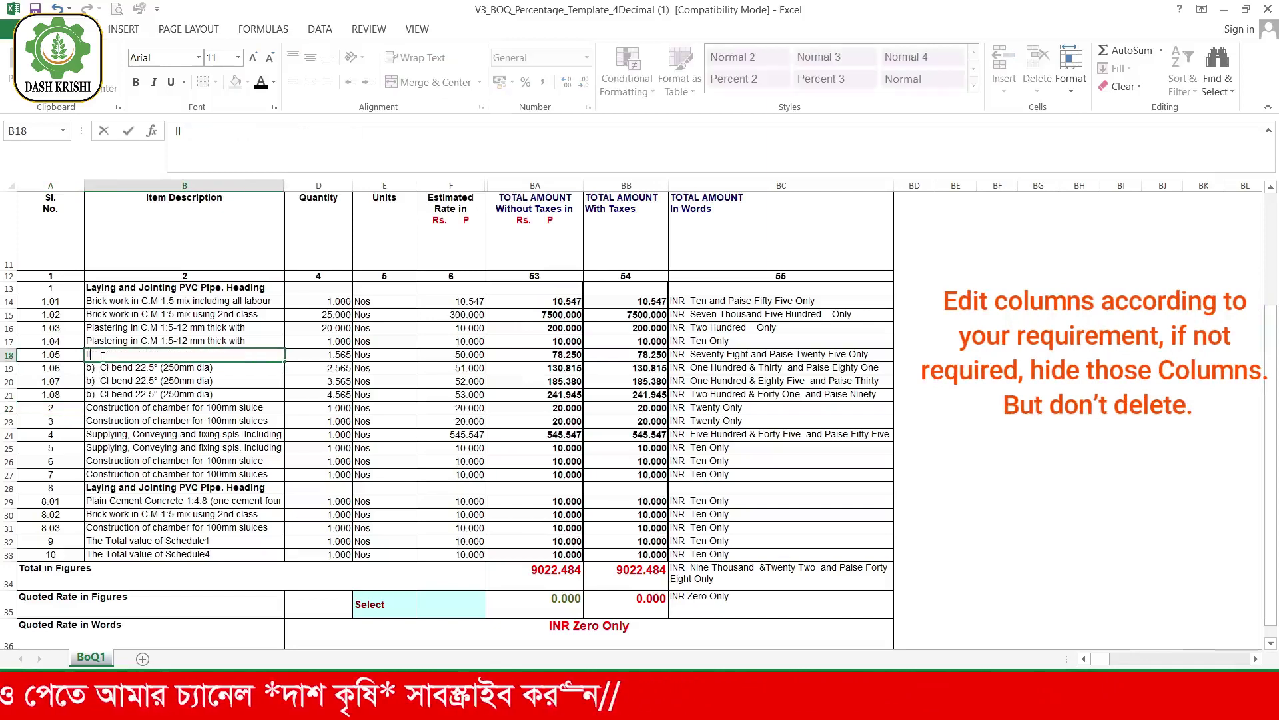
text(khhgfd)
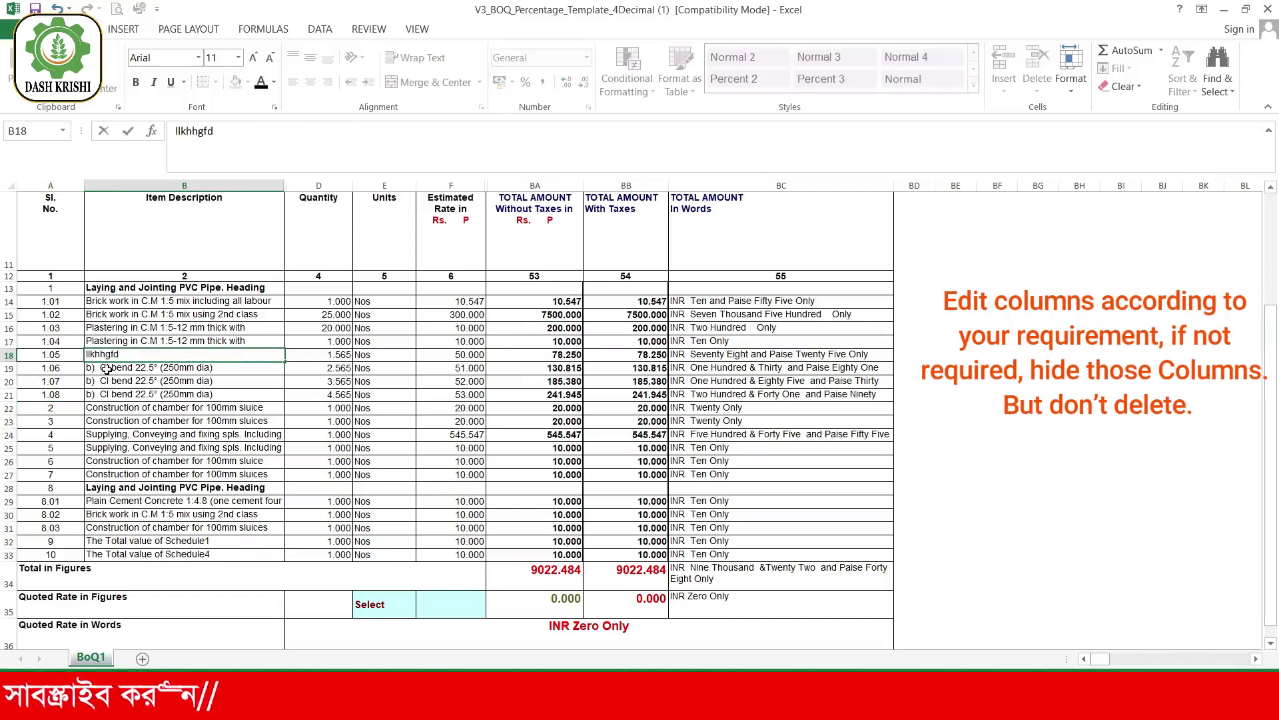
key(Return)
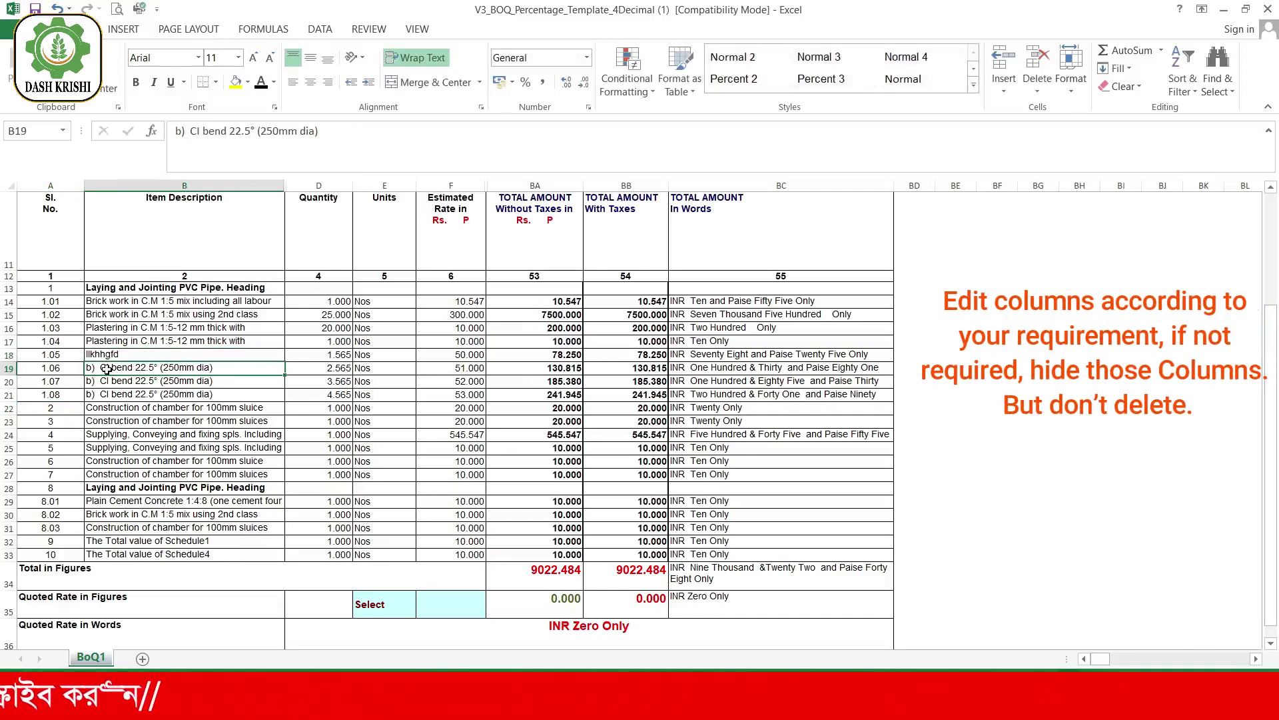
text(jfdgdgfgfd)
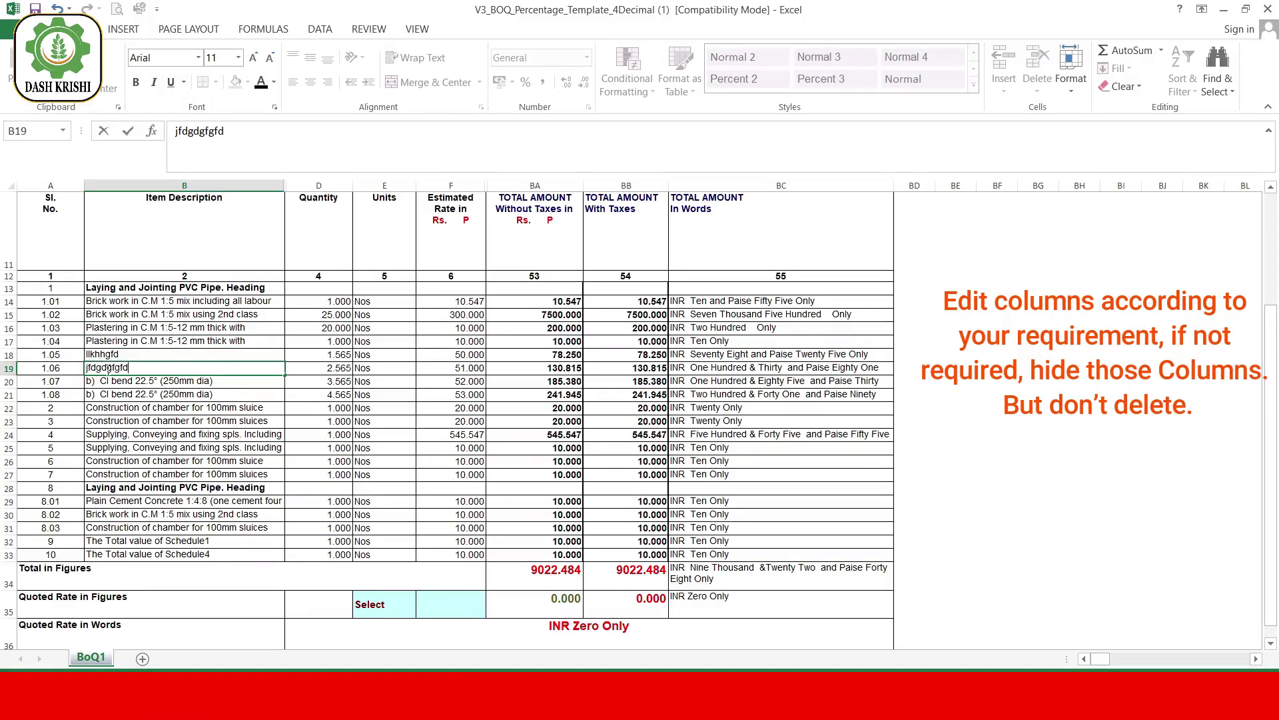
key(Return)
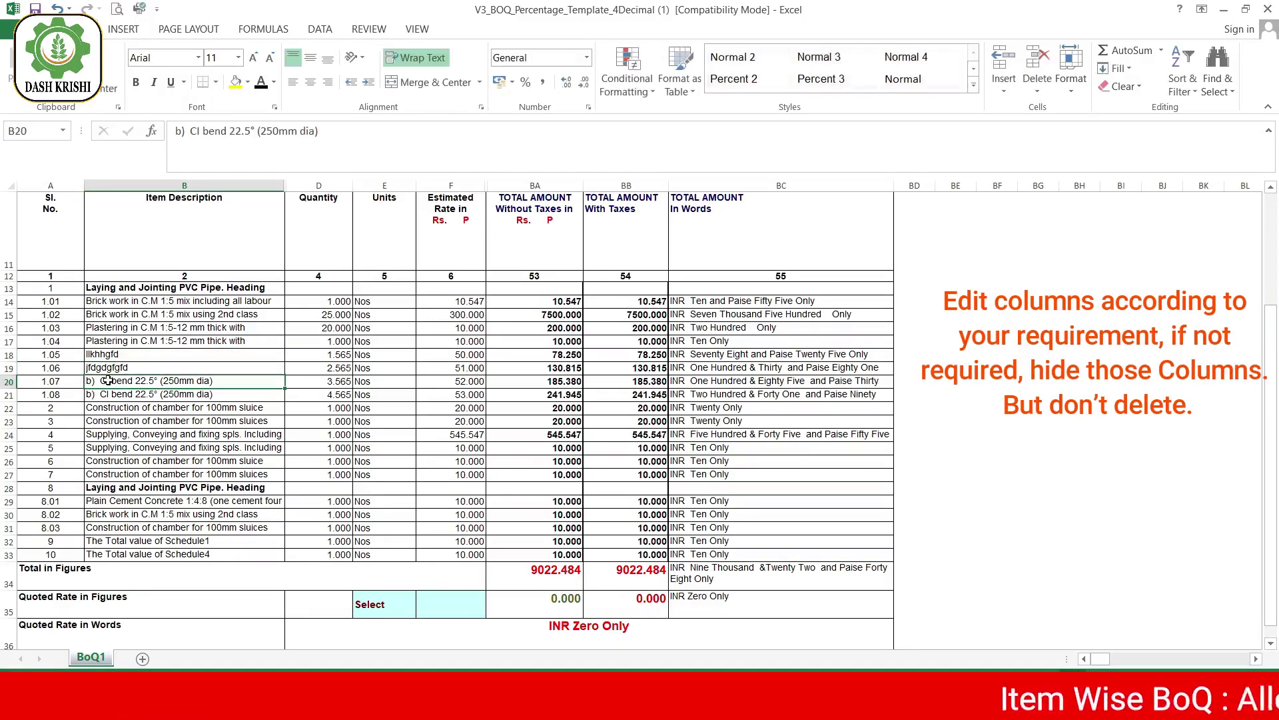
text(hghhdfgd)
key(Return)
- Give item 1.08 the description 'jgffdgd' and enter quantities 2, 3, 4, 5 in D18:D21
text(jgffdgd)
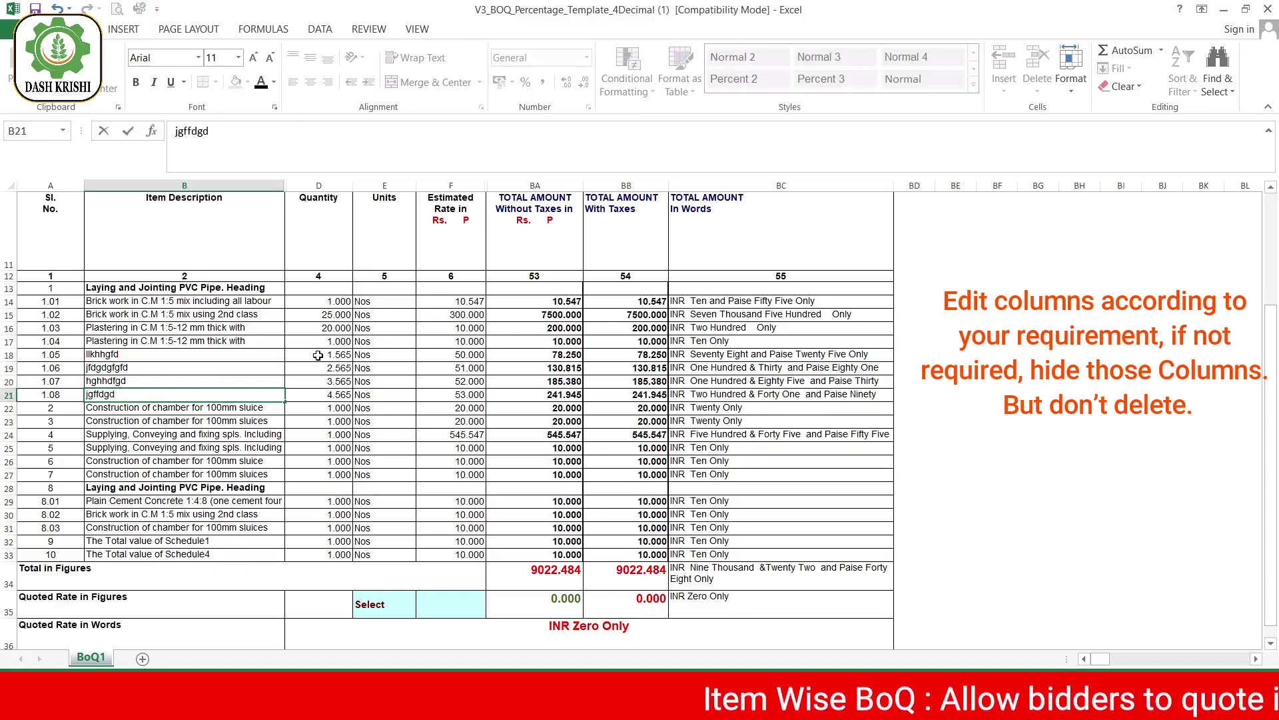
click(318, 355)
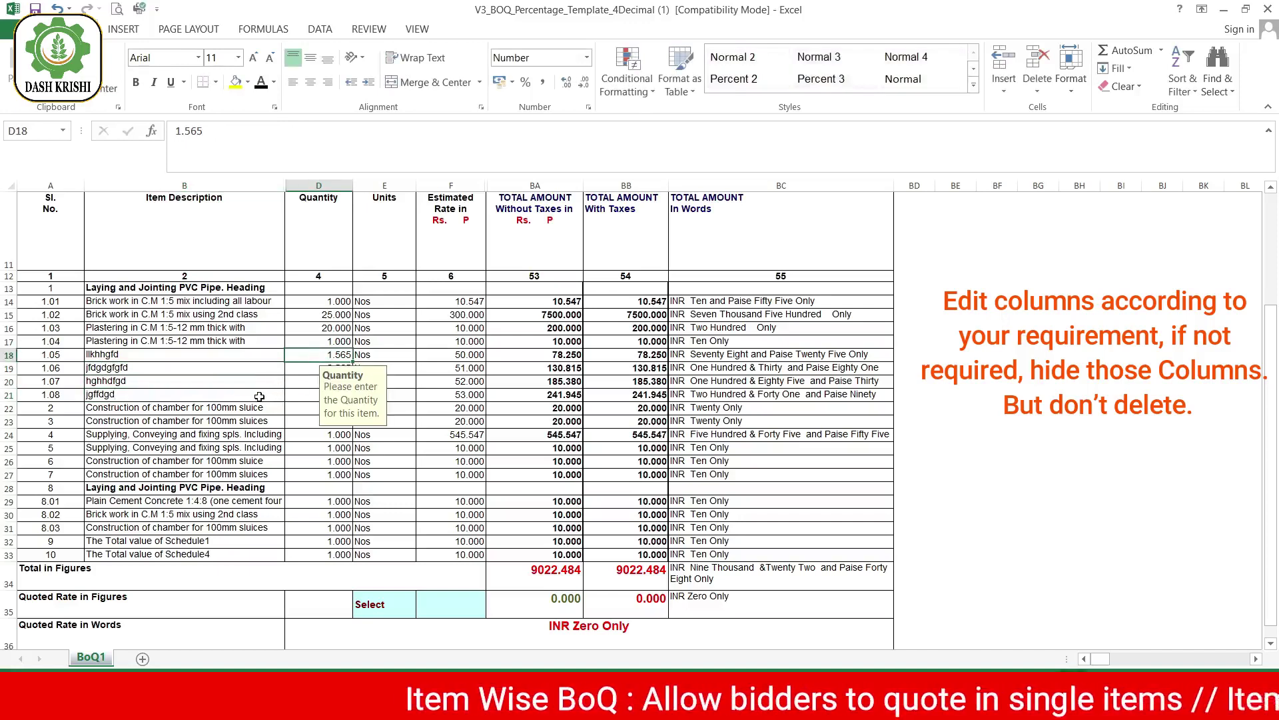
text(2)
key(Return)
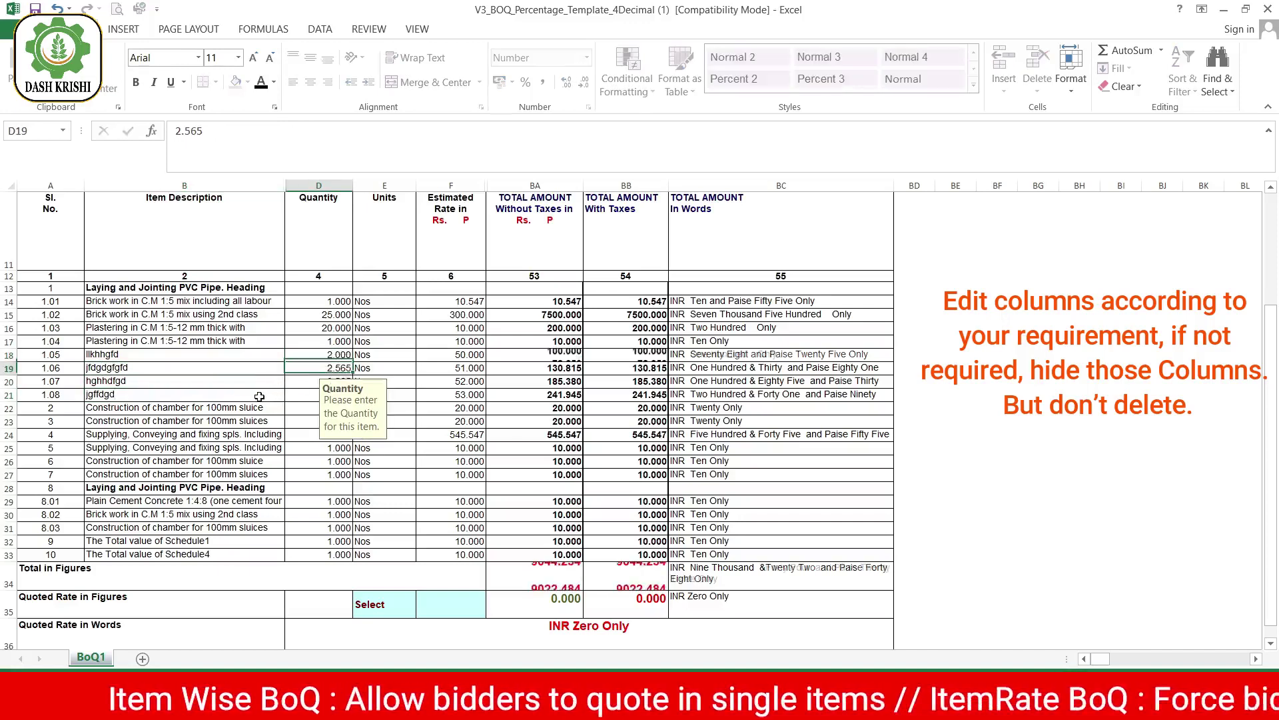
text(3)
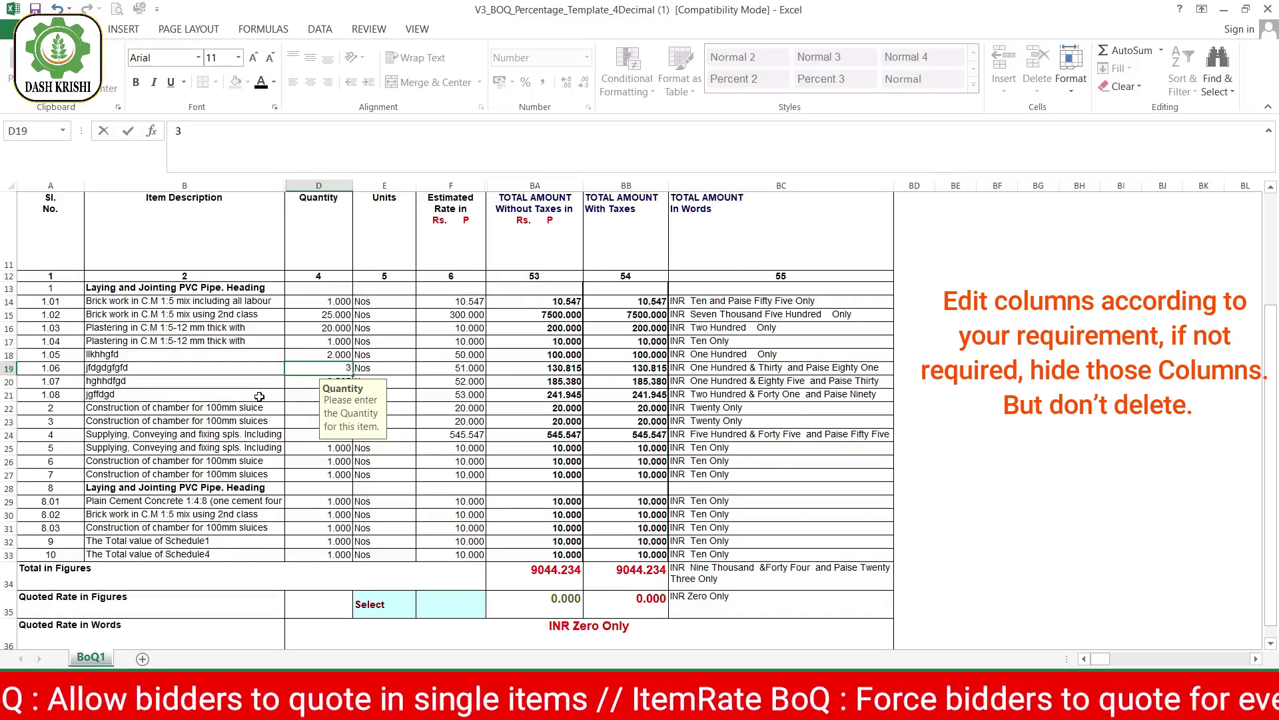
key(Return)
text(4)
key(Return)
text(5)
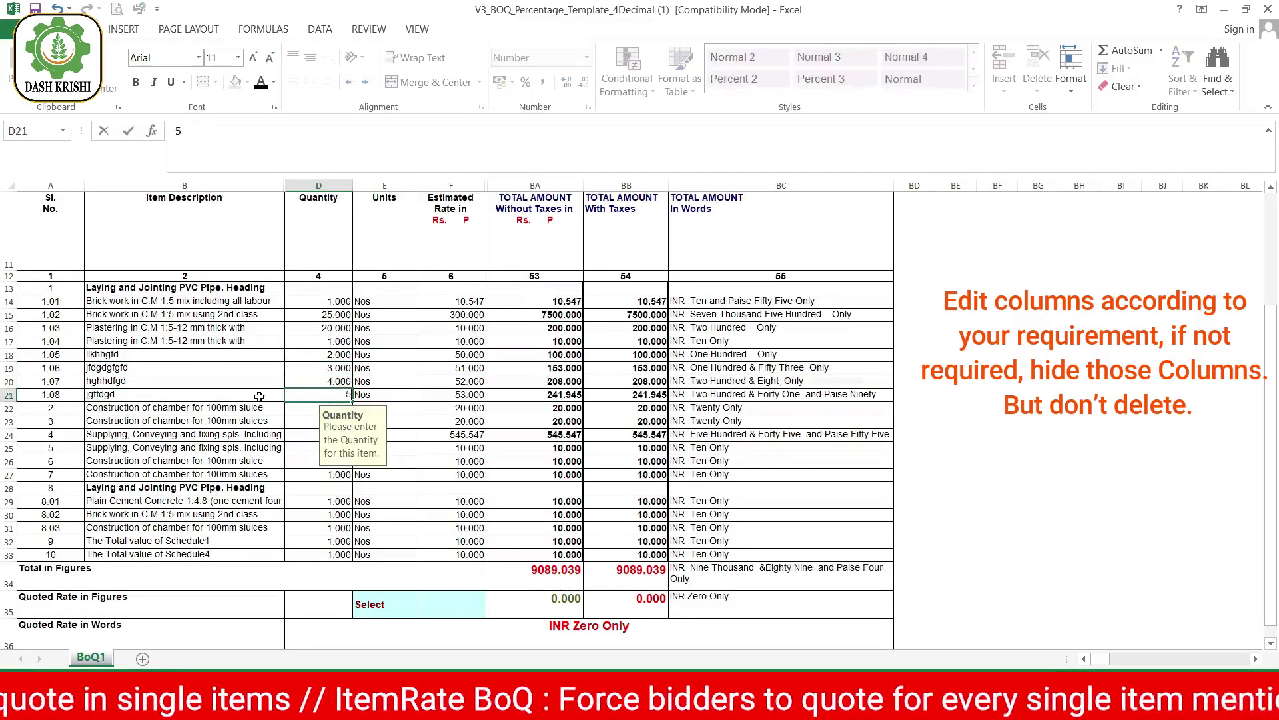
key(Return)
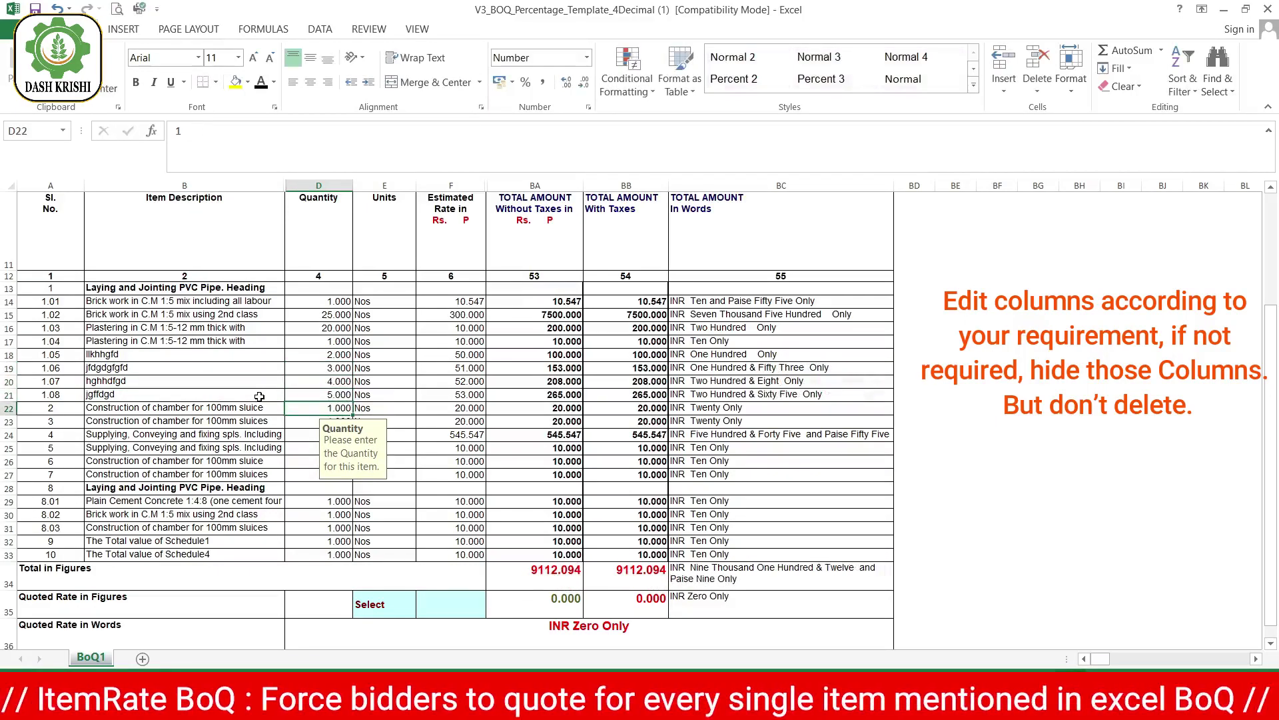
- Check item 1.05's estimated rate, then change the quantities in D18 onward to 0
click(455, 357)
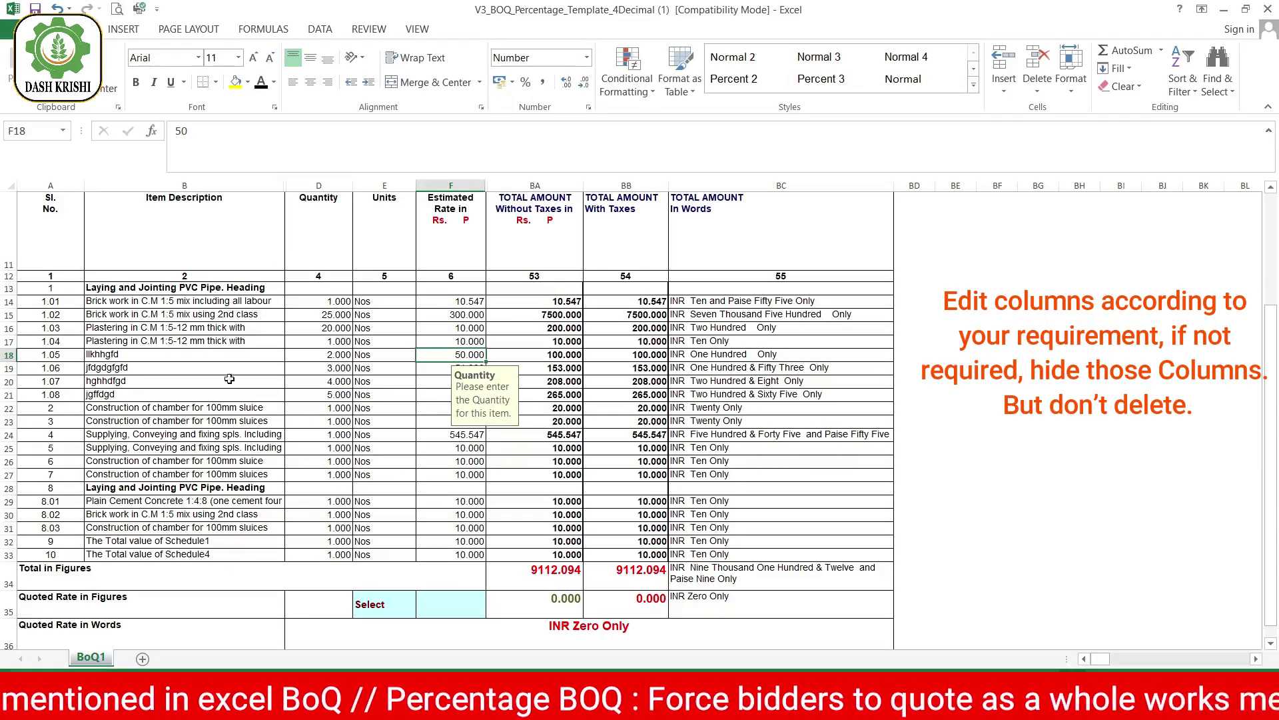
click(323, 353)
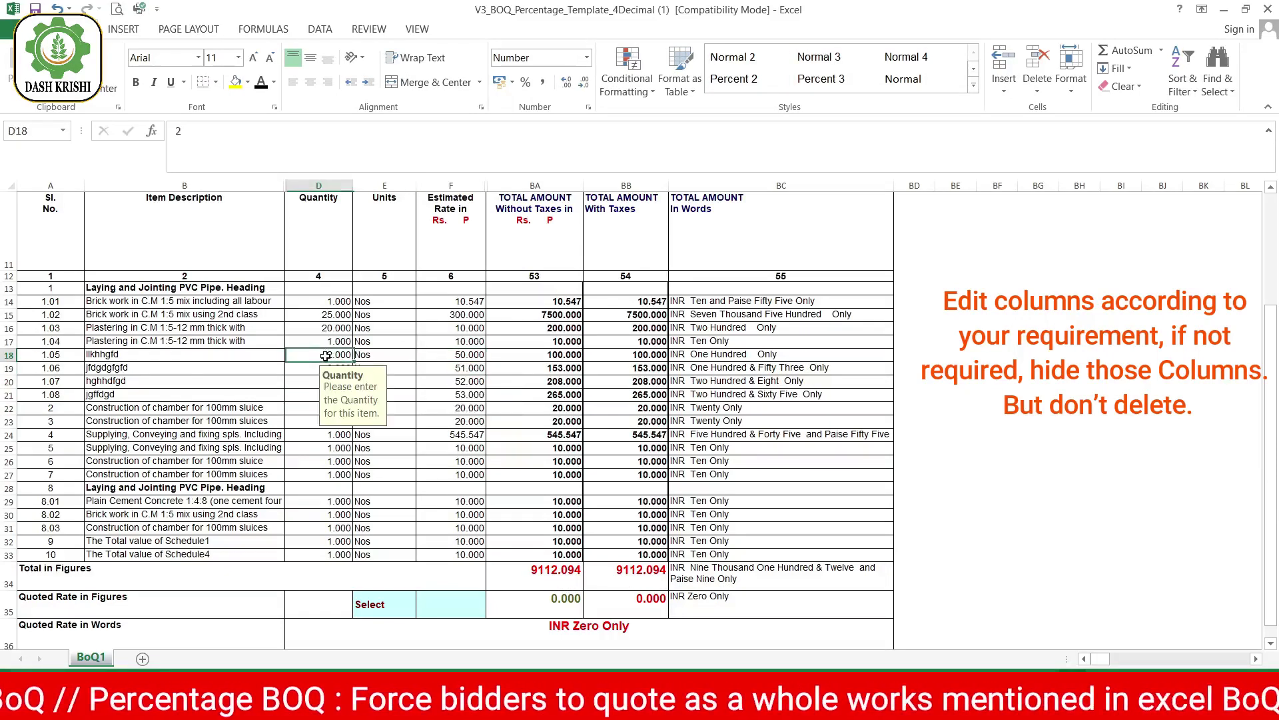
text(0)
key(Return)
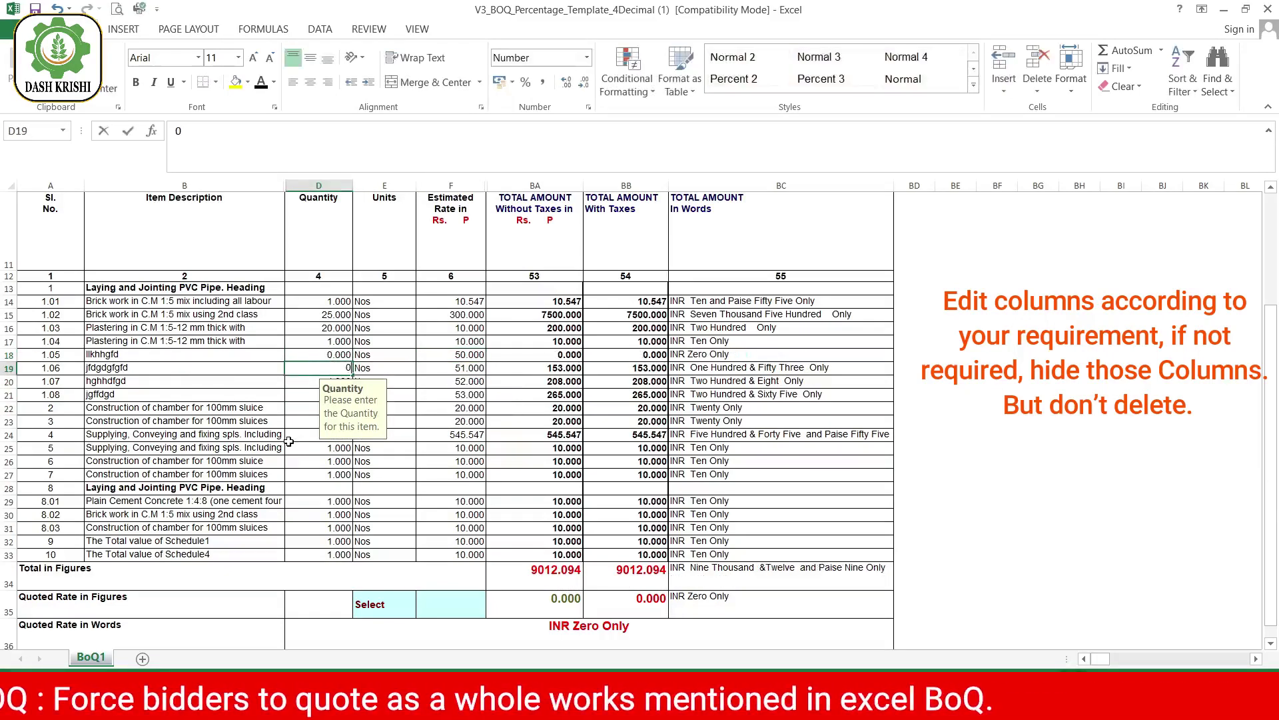
text(0)
key(Return)
text(0)
key(Return)
text(00)
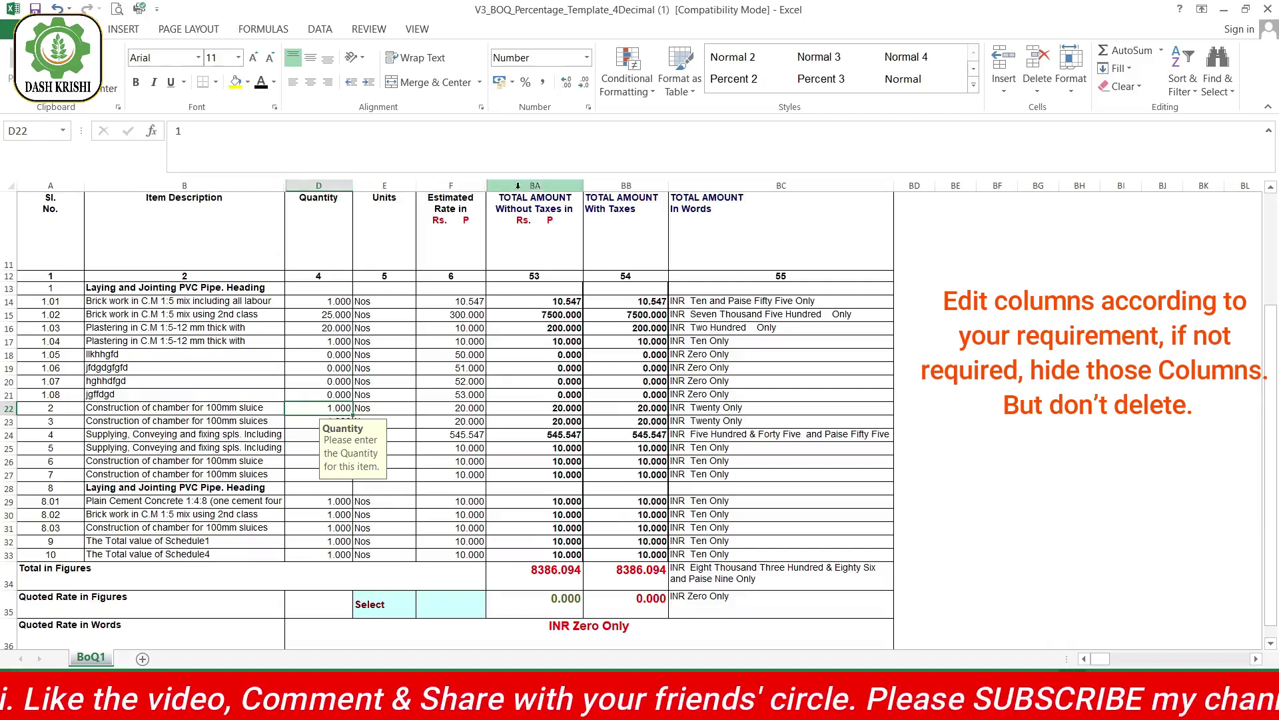
- Re-hide columns G through AZ and inspect the With Taxes total formula in BB17
drag(451, 186, 535, 186)
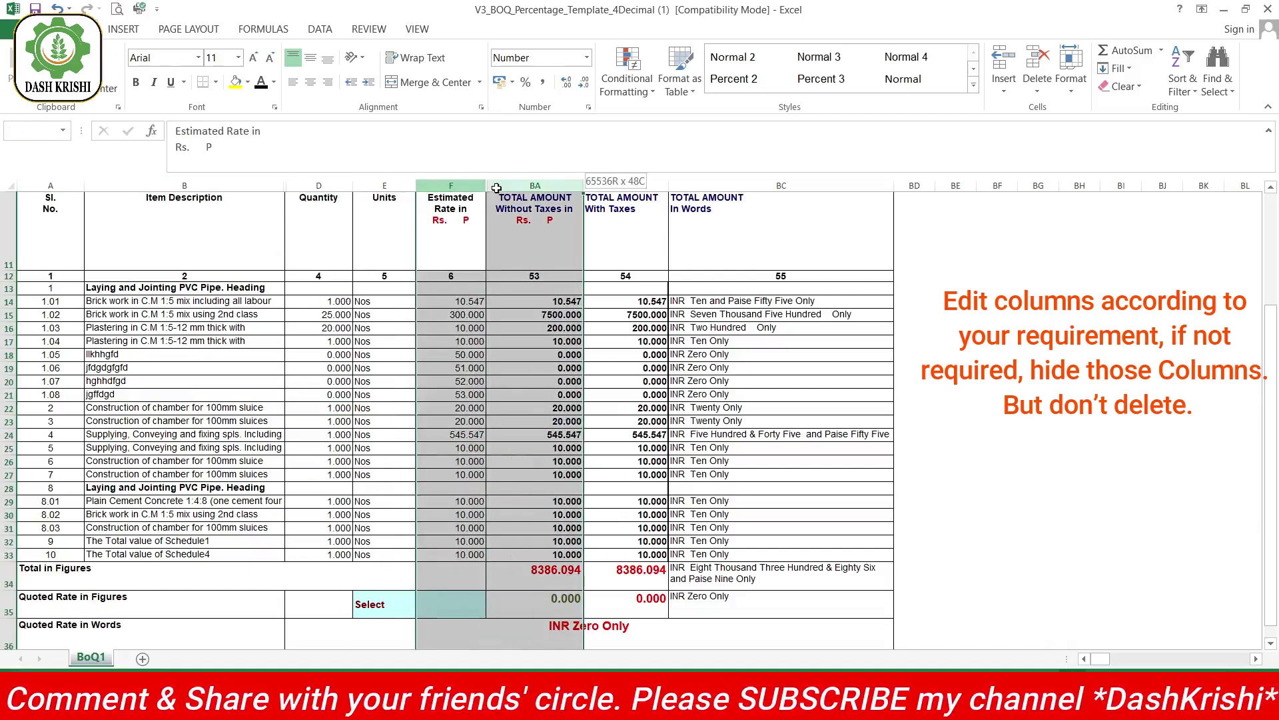
right_click(519, 374)
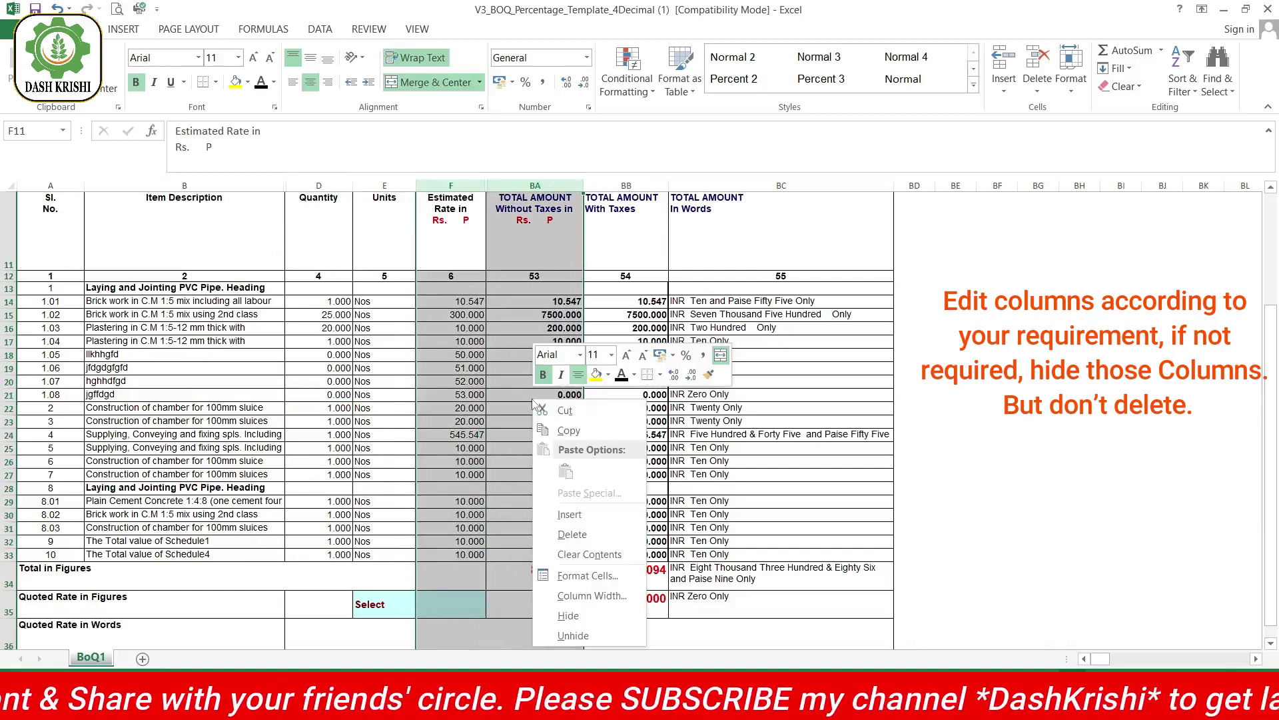
click(569, 633)
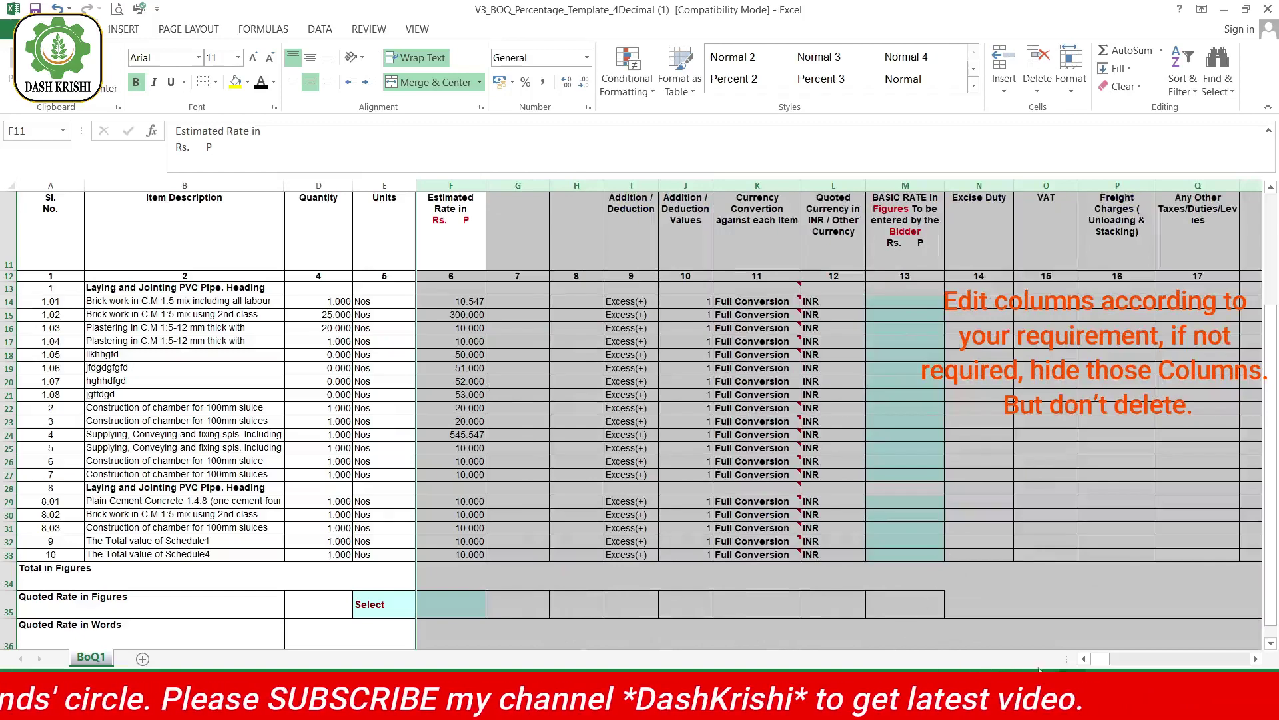
drag(1098, 659, 1085, 661)
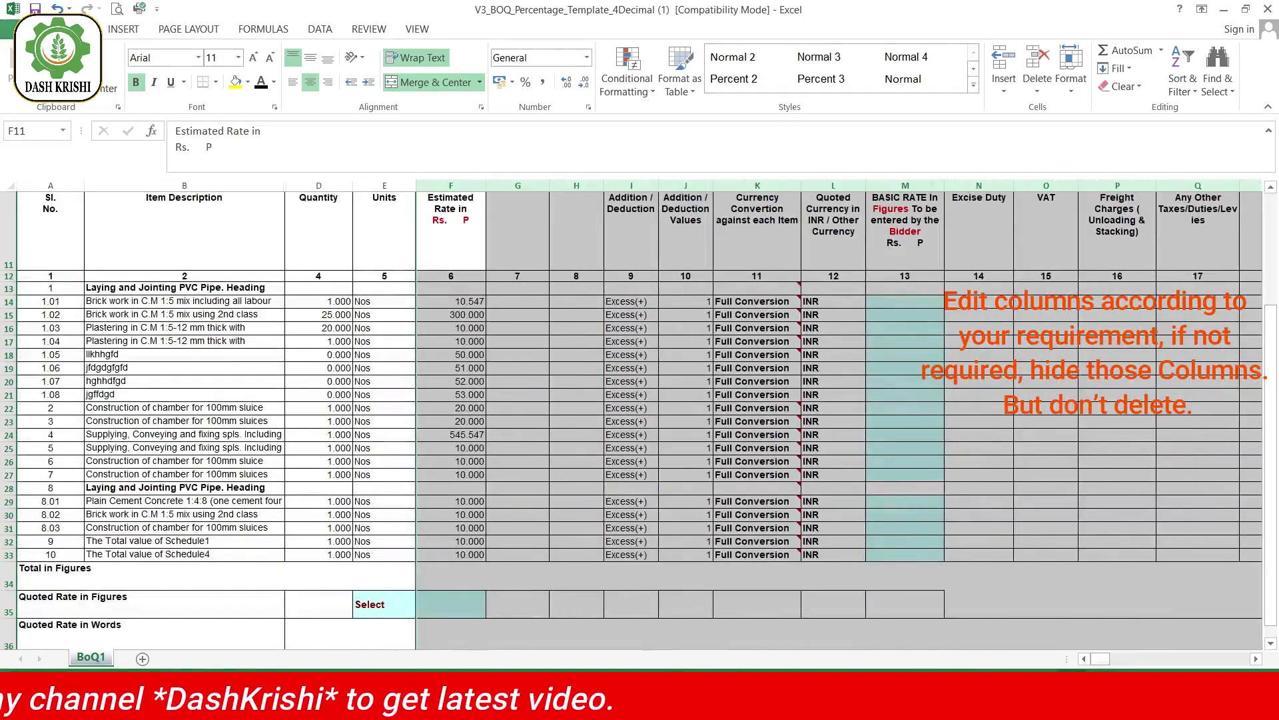
click(57, 9)
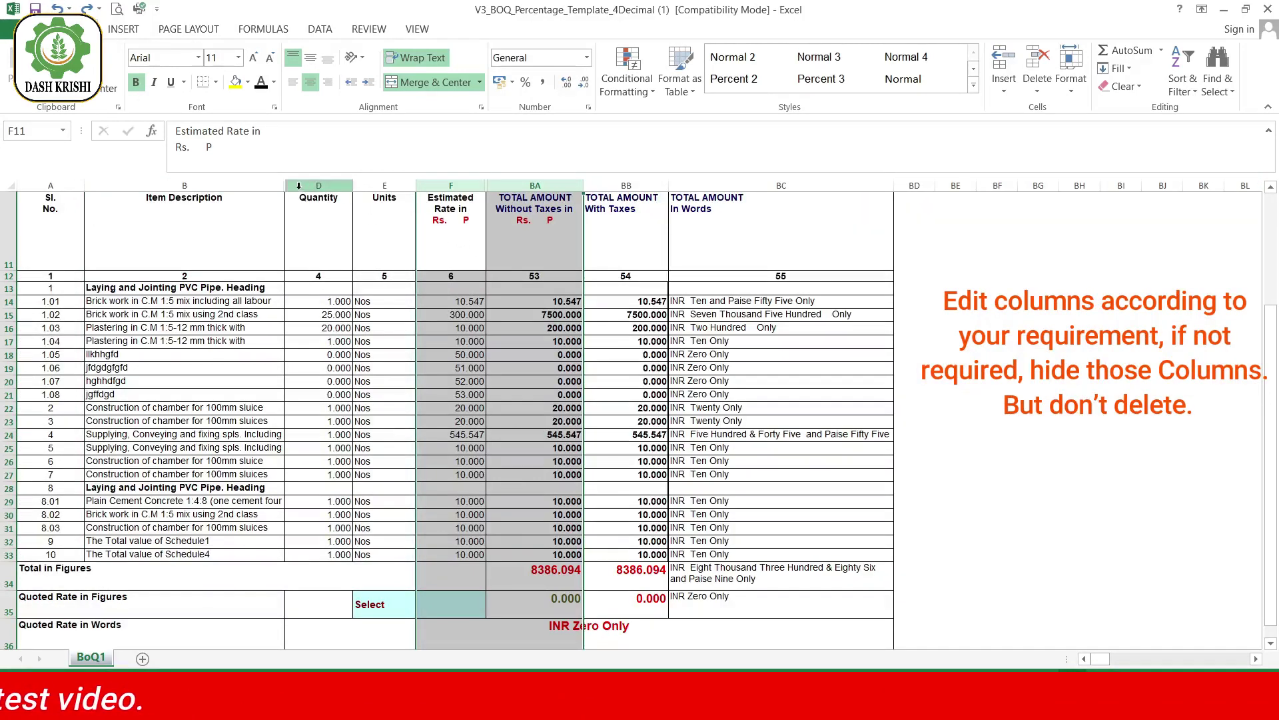
click(622, 338)
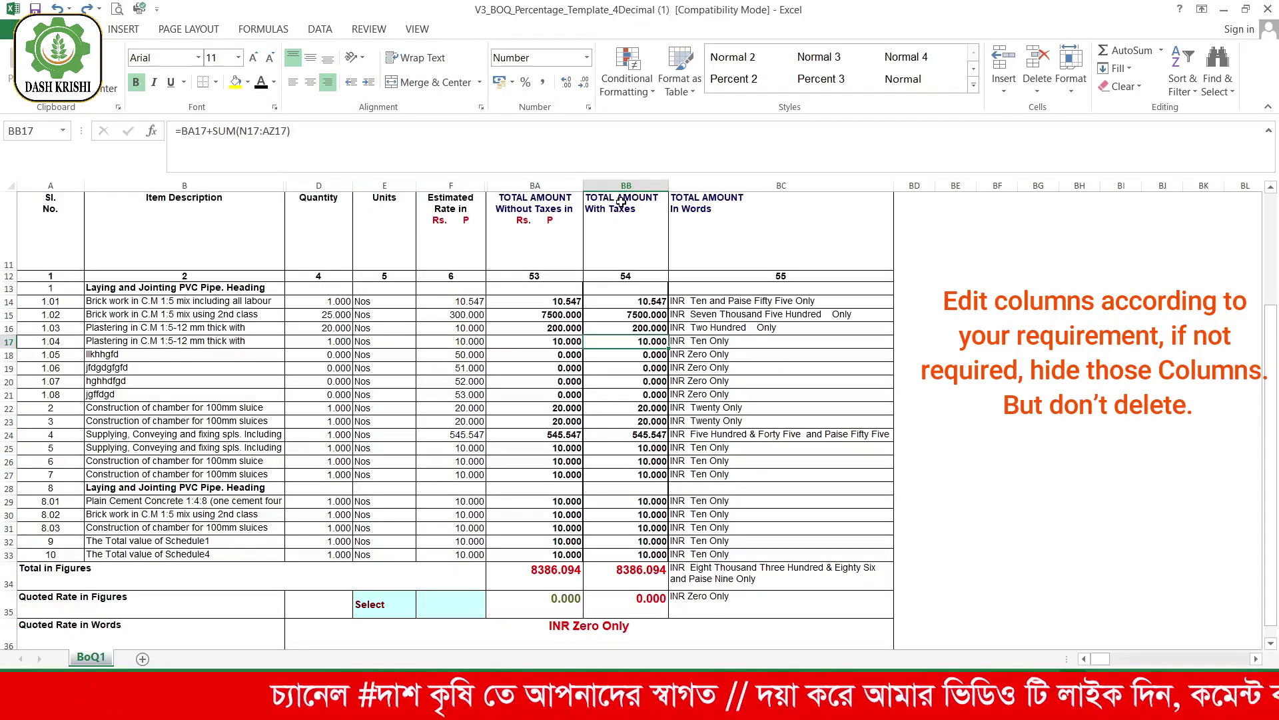
- Hide the TOTAL AMOUNT With Taxes column BB, then undo so it stays visible
click(607, 198)
key(ctrl+shift+Down)
right_click(617, 259)
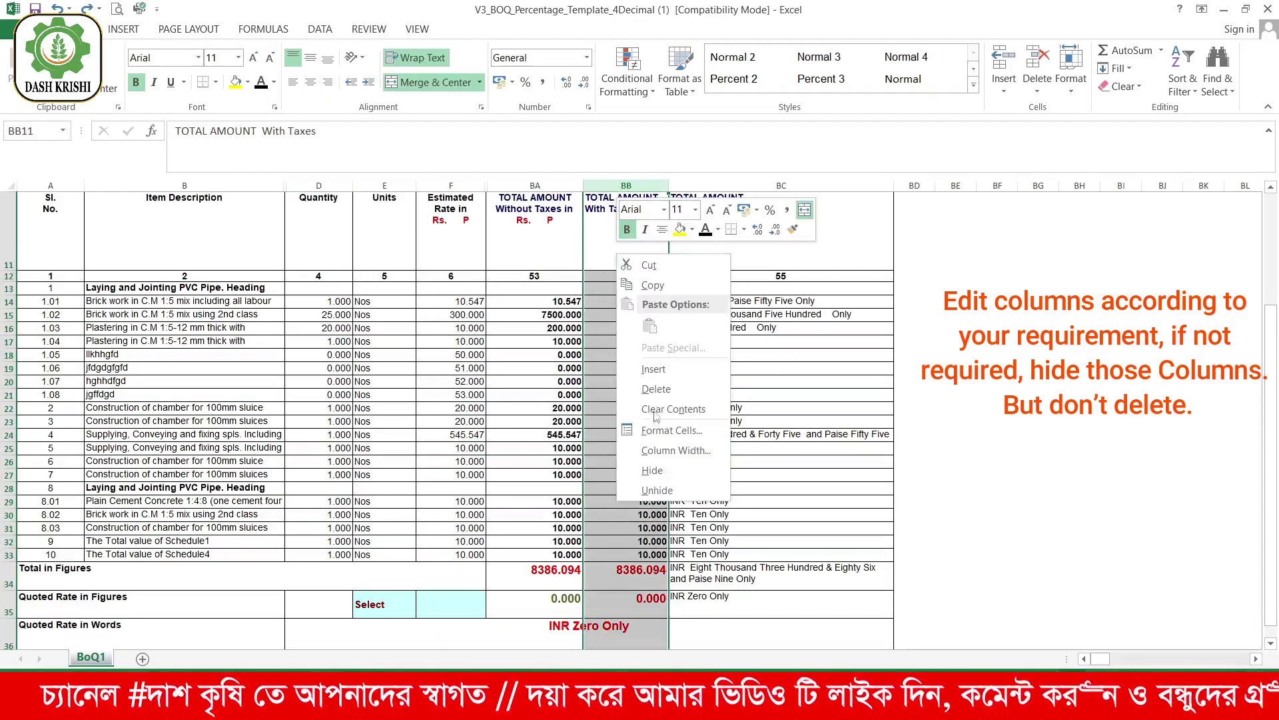
click(651, 470)
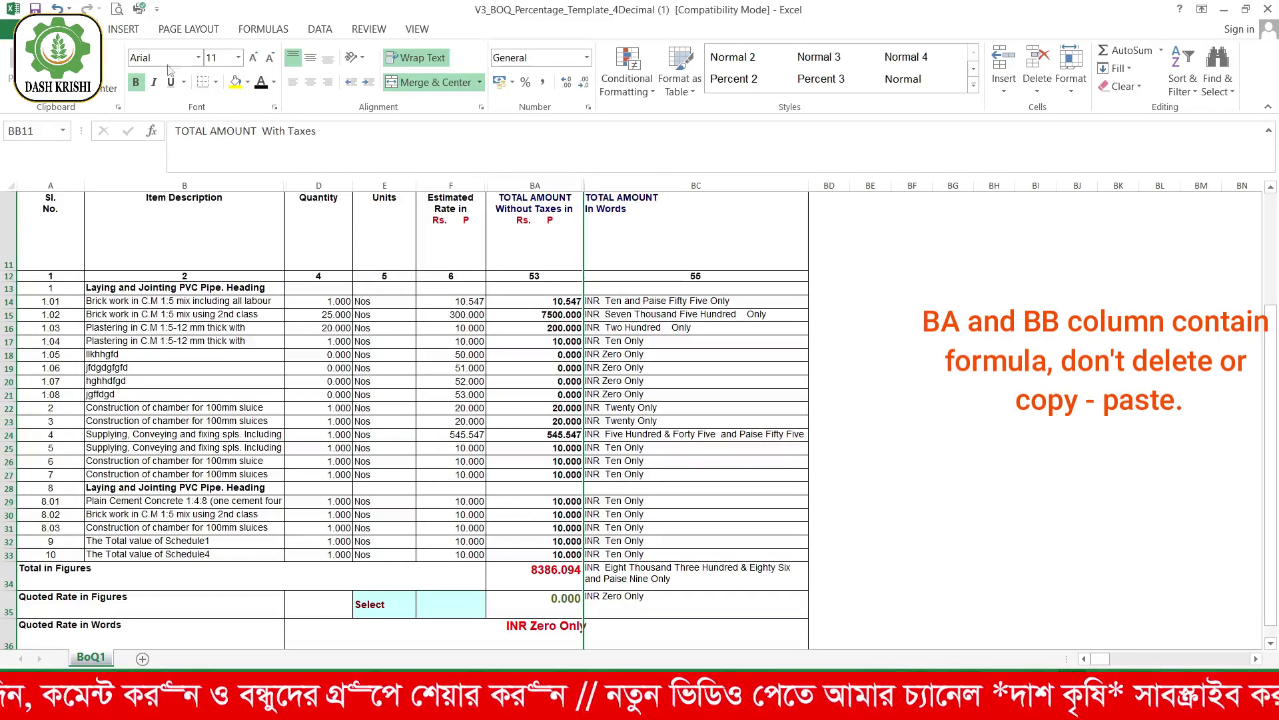
click(57, 8)
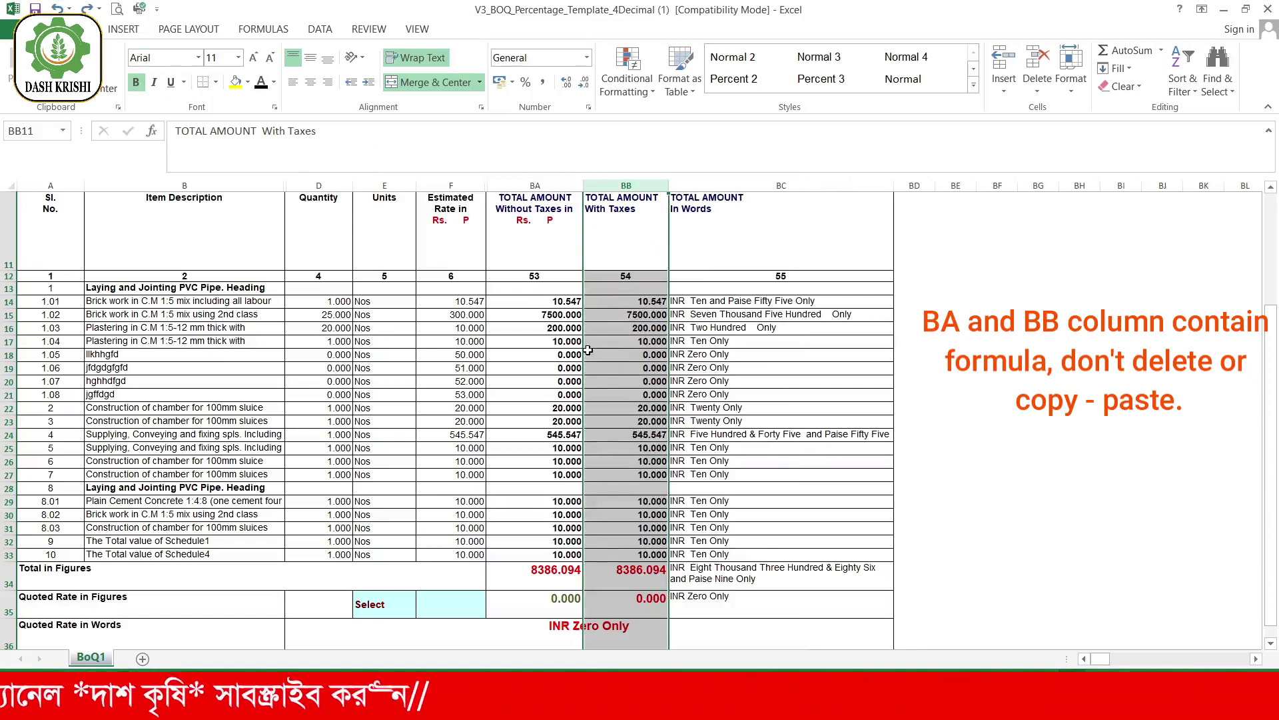
- Move to the amount-in-words column BC and bring up the excavation estimate workbook
key(Right)
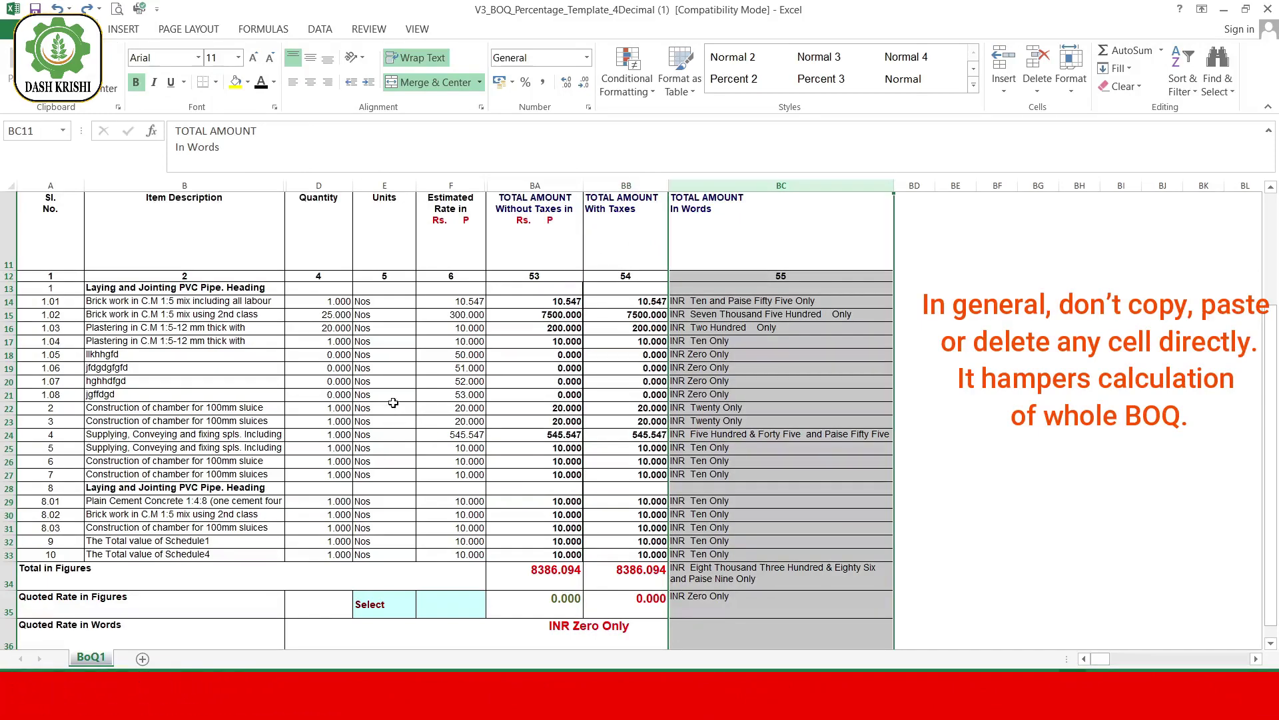
scroll(395, 403, up, 5)
scroll(399, 413, down, 1)
scroll(407, 426, down, 2)
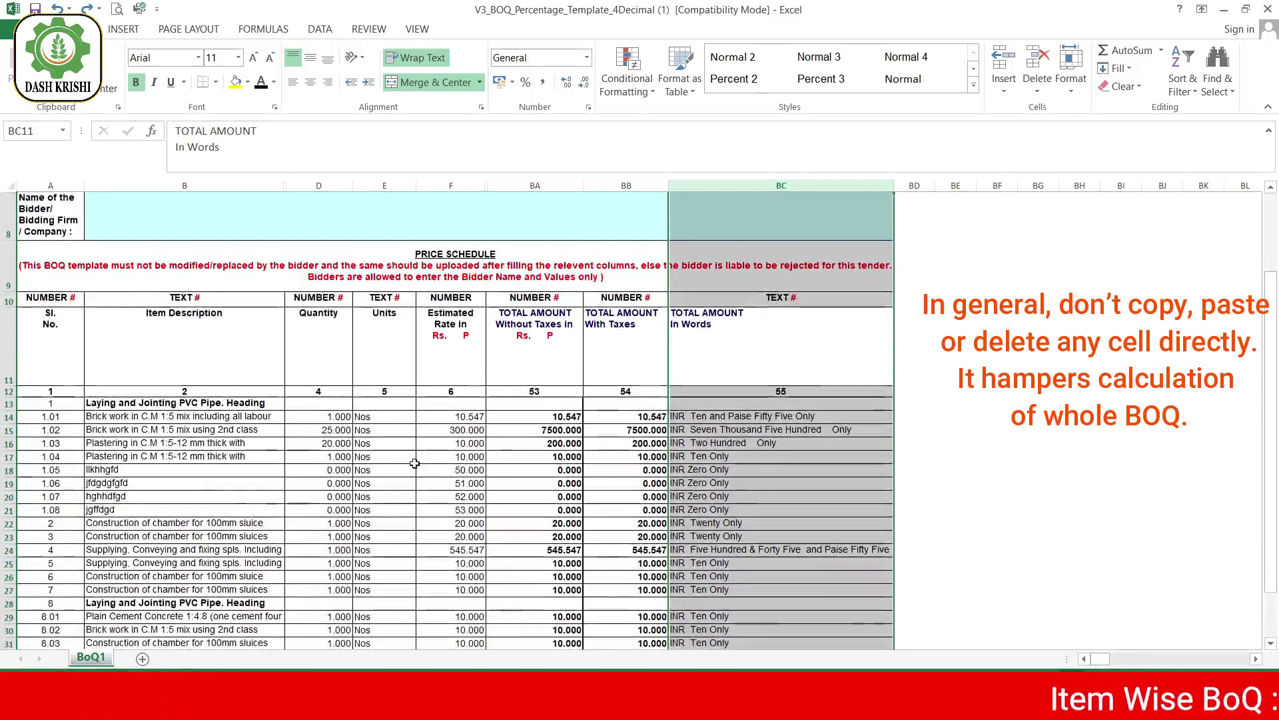
scroll(419, 453, down, 2)
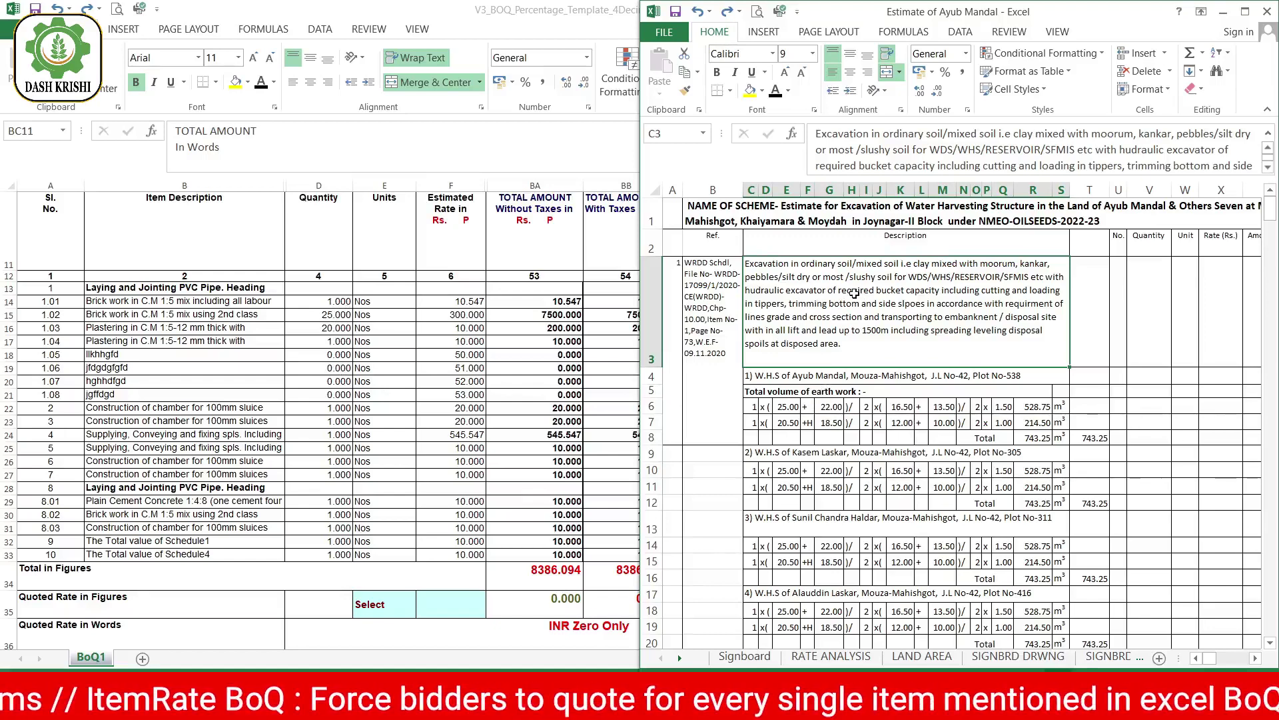
- Copy estimate cell C3, paste it into item 1.01's description B14, then cancel the copy
key(ctrl+c)
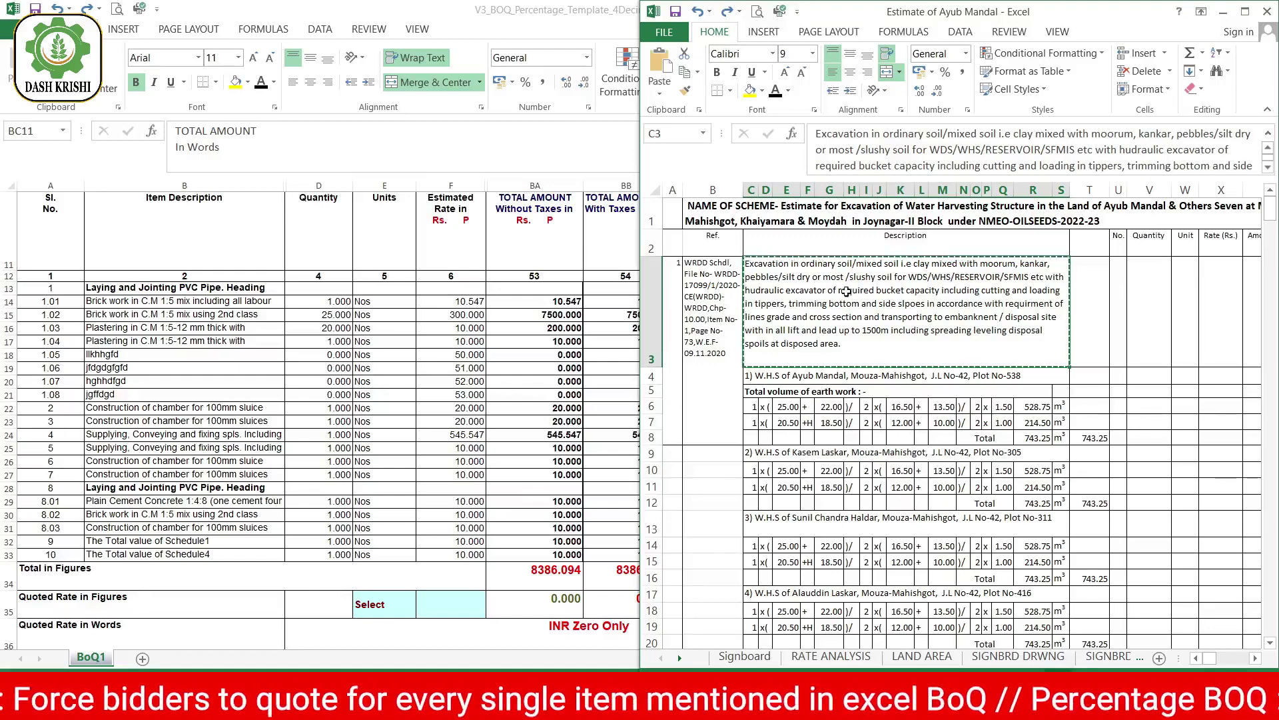
click(191, 303)
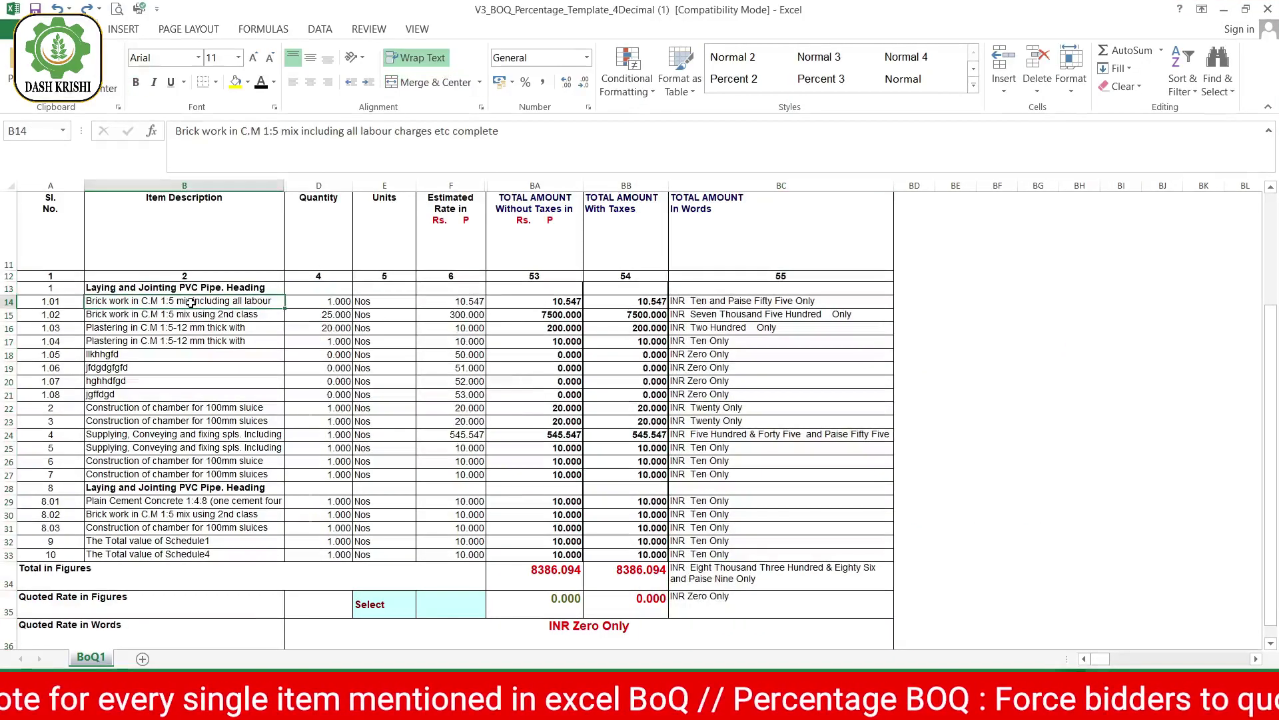
key(ctrl+v)
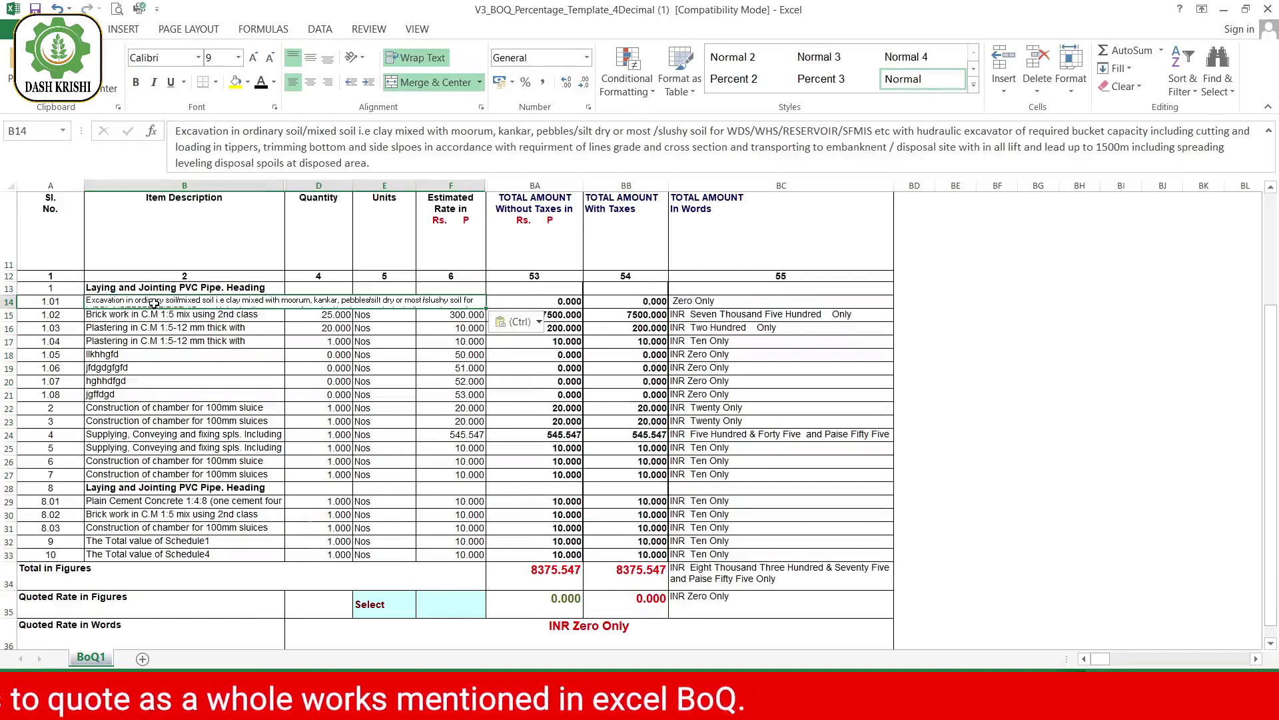
key(Down)
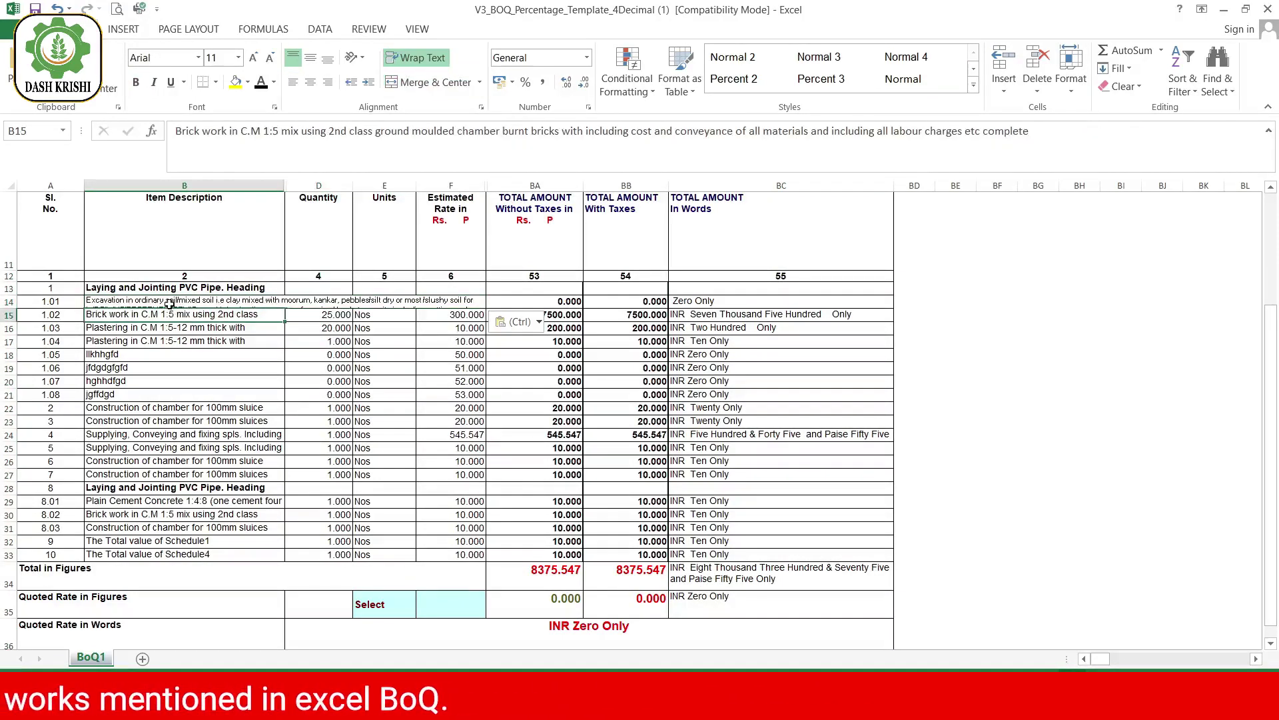
click(170, 303)
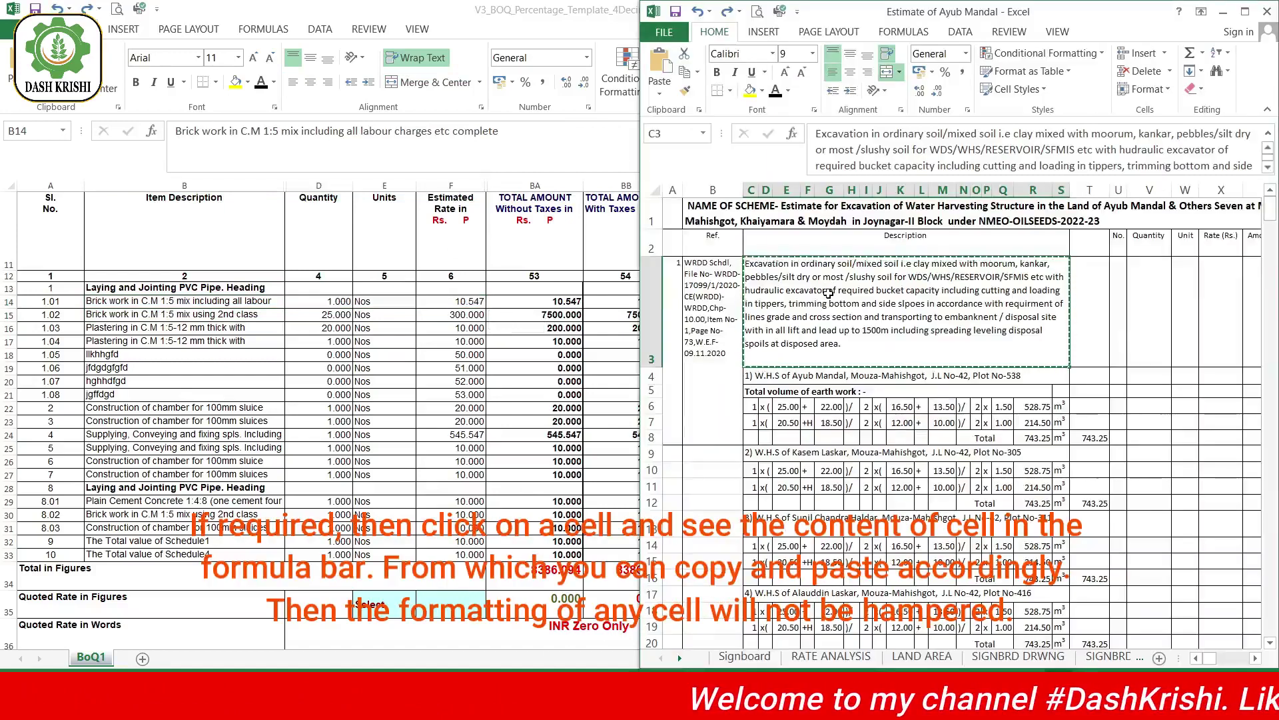
key(Escape)
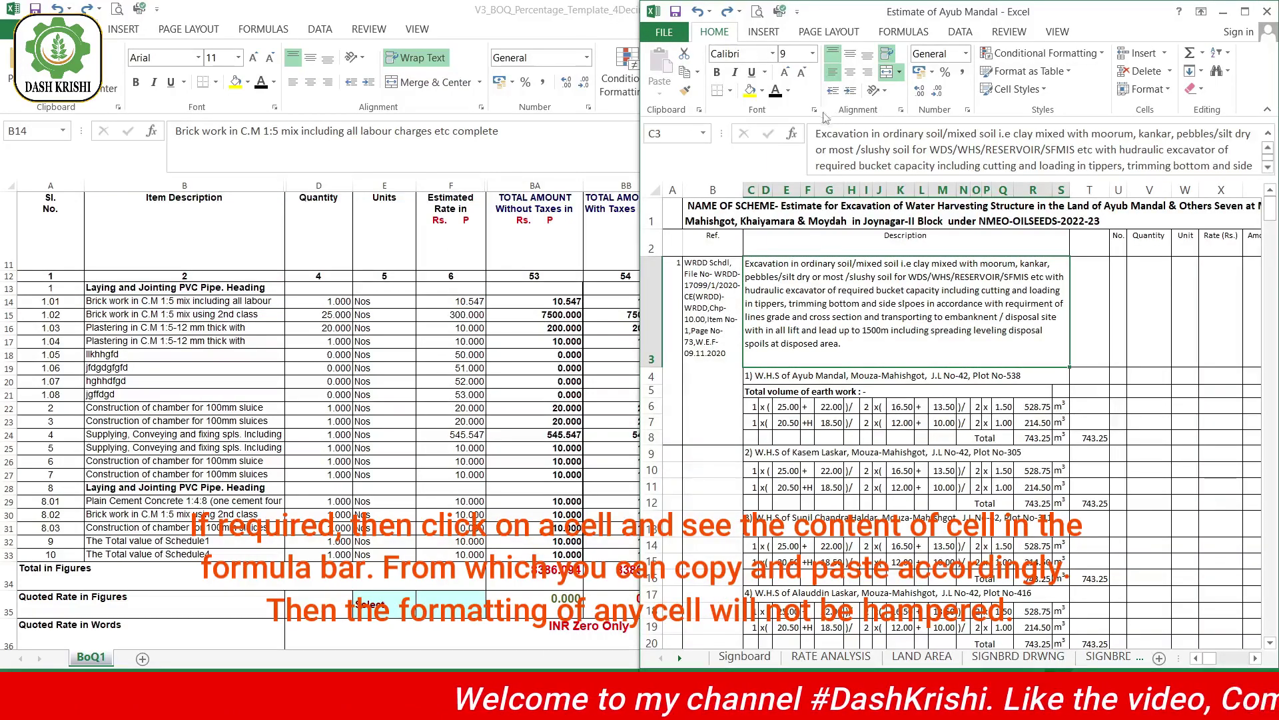
- Copy C3's full excavation description text and return to the BoQ workbook
drag(821, 134, 1119, 183)
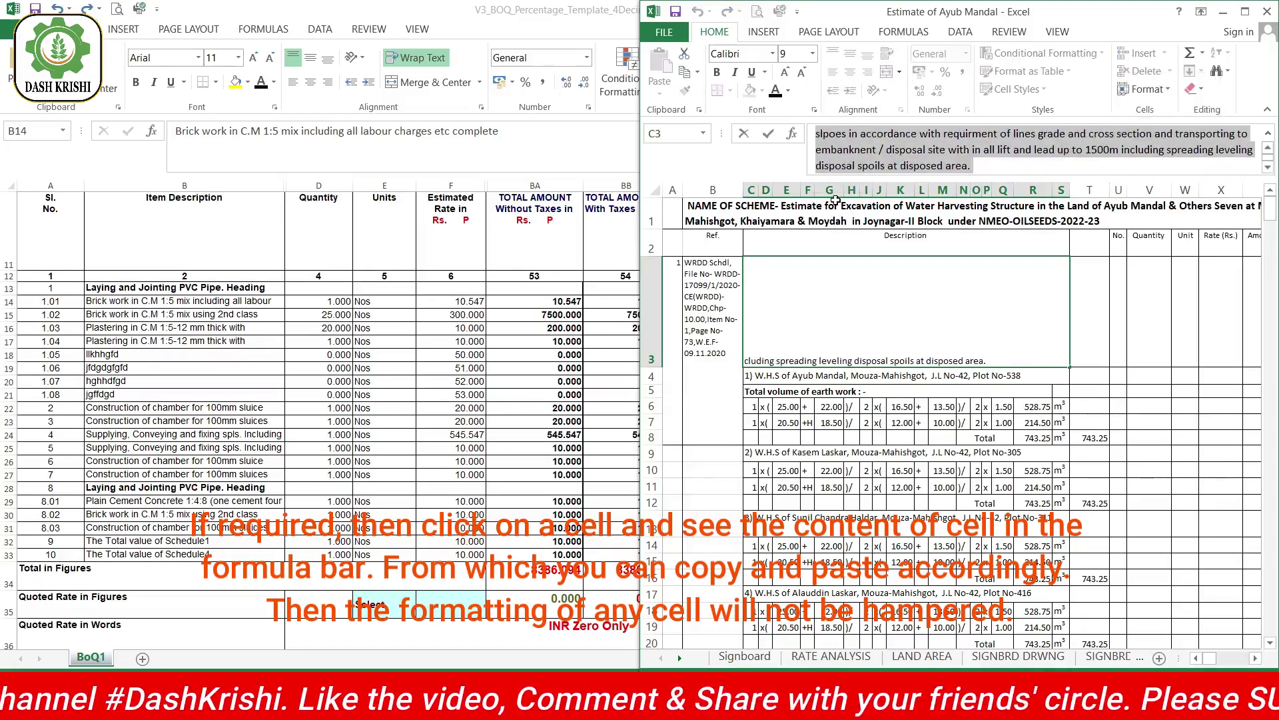
key(ctrl+c)
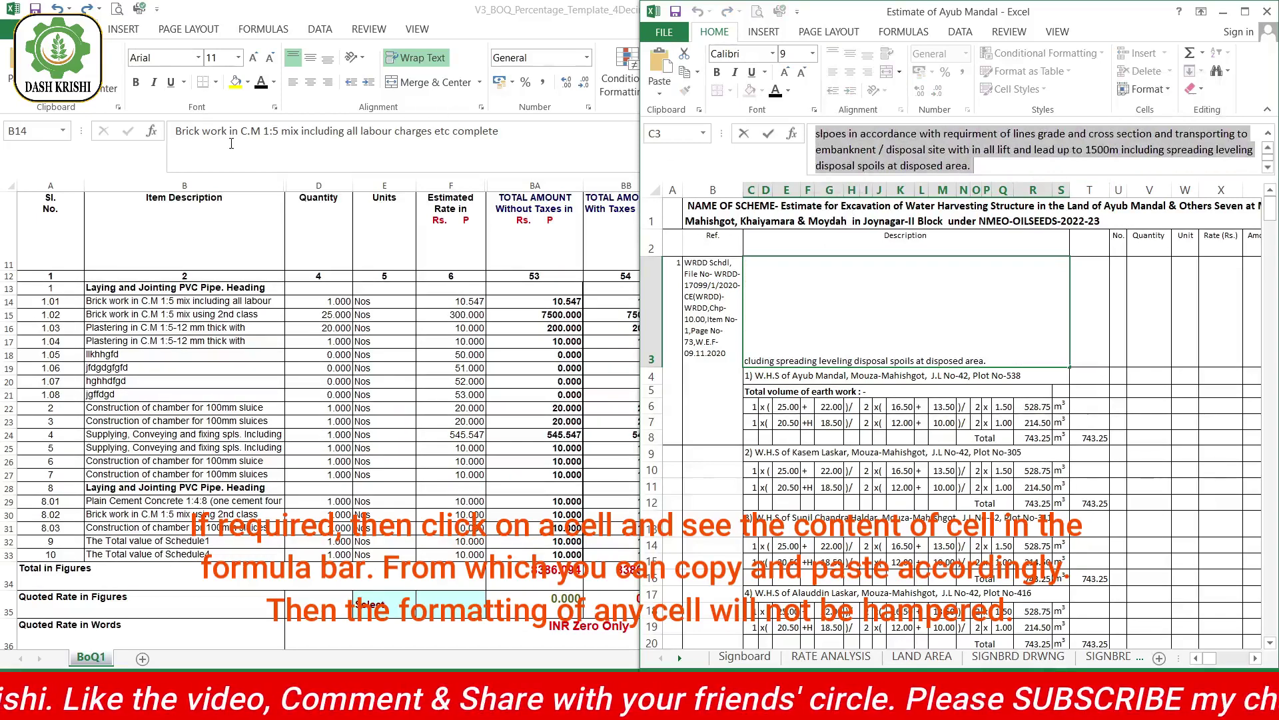
click(173, 329)
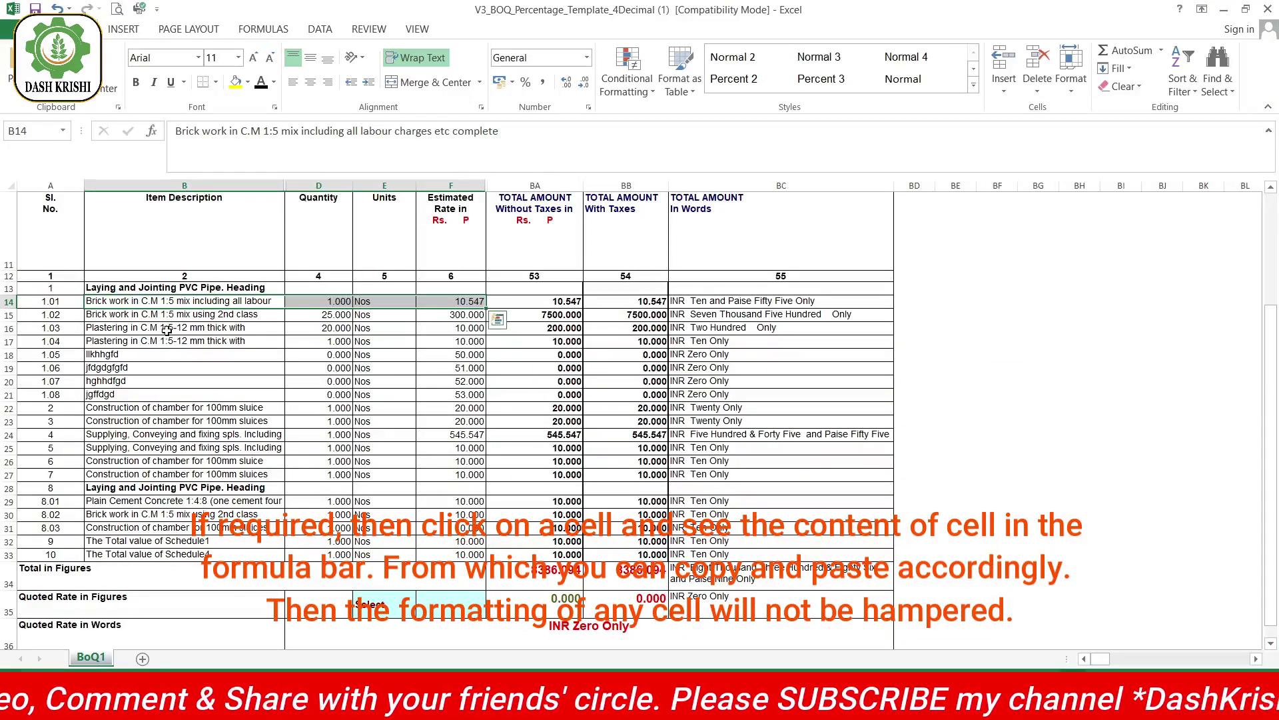
- Replace item 1.03's description in B16 with the copied excavation text
click(167, 329)
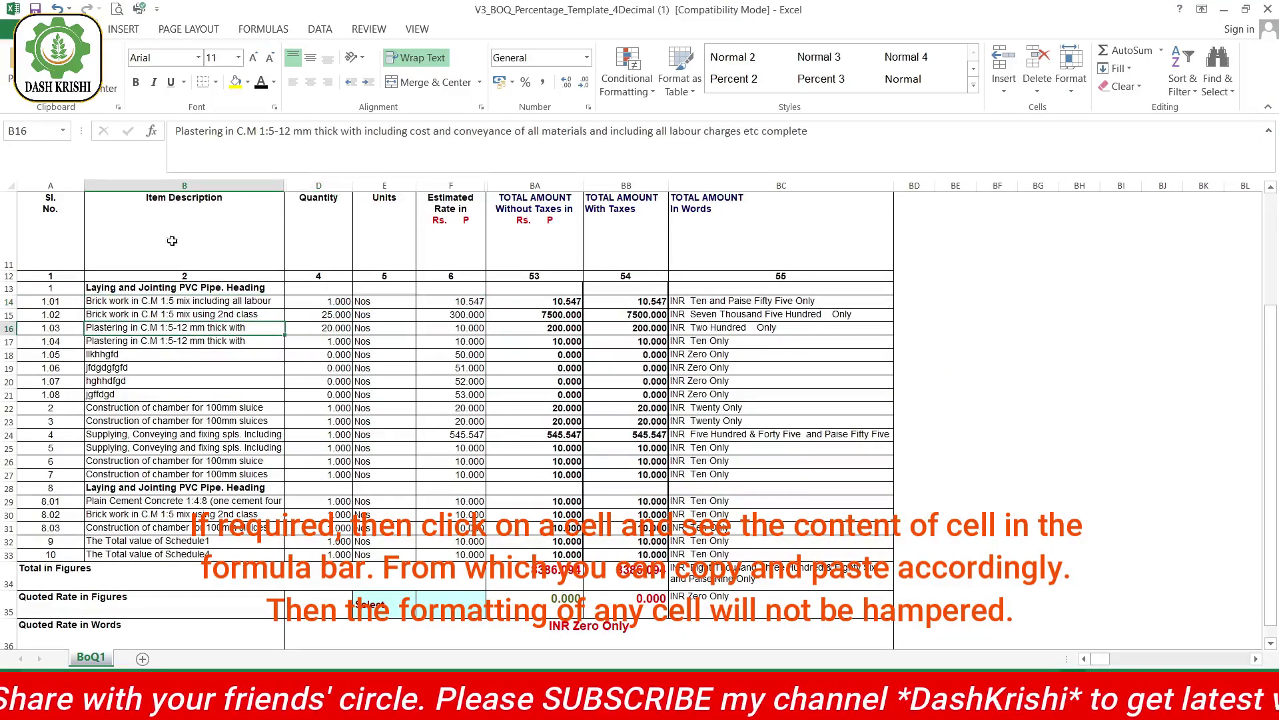
drag(175, 131, 873, 145)
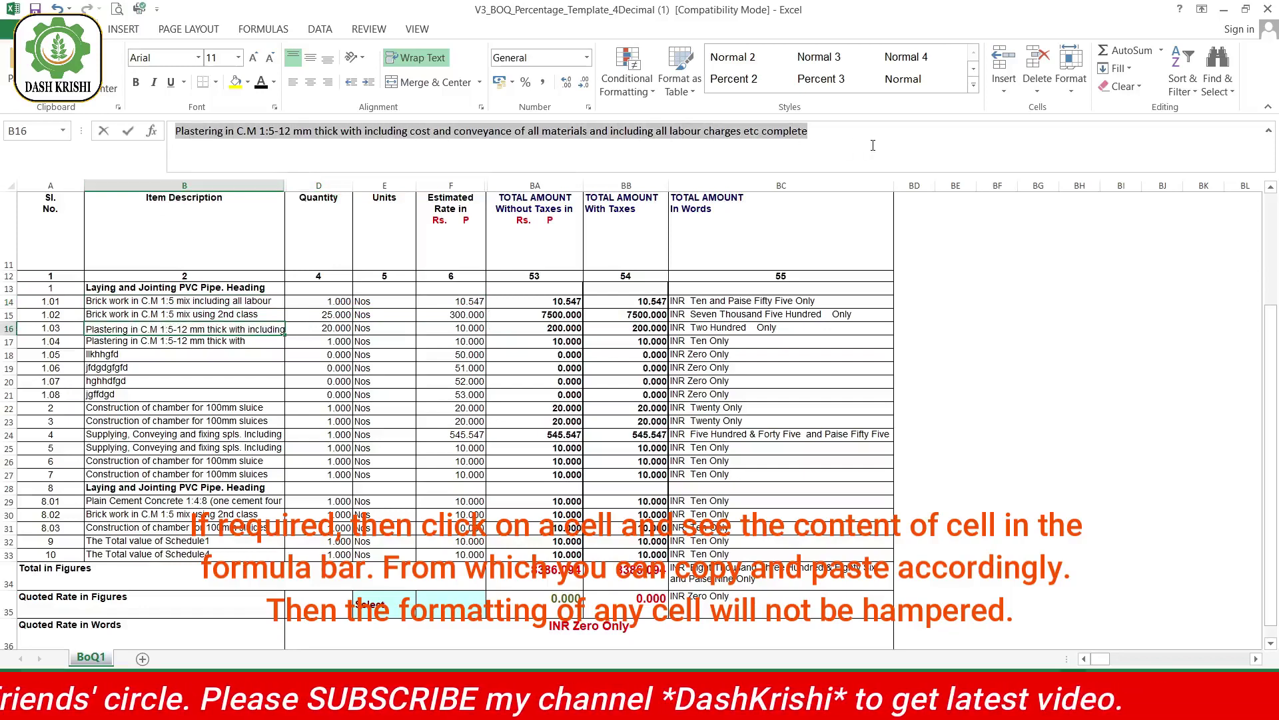
key(ctrl+c)
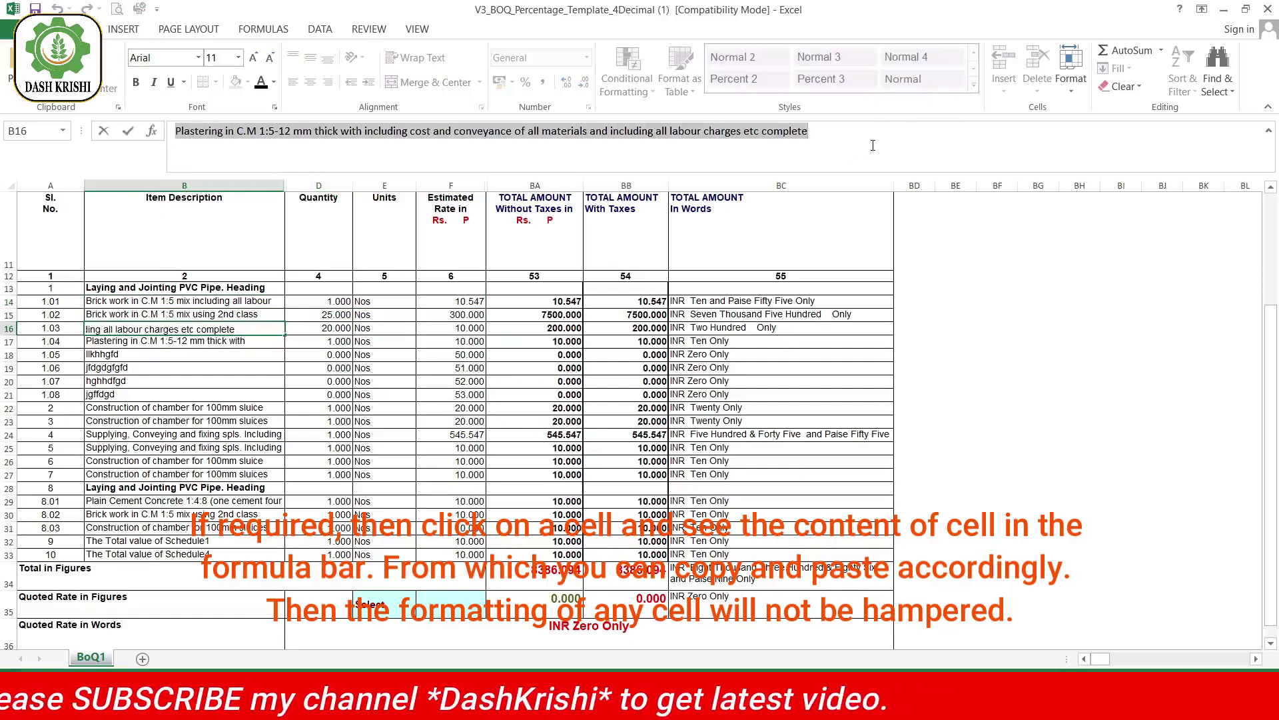
key(ctrl+v)
click(313, 419)
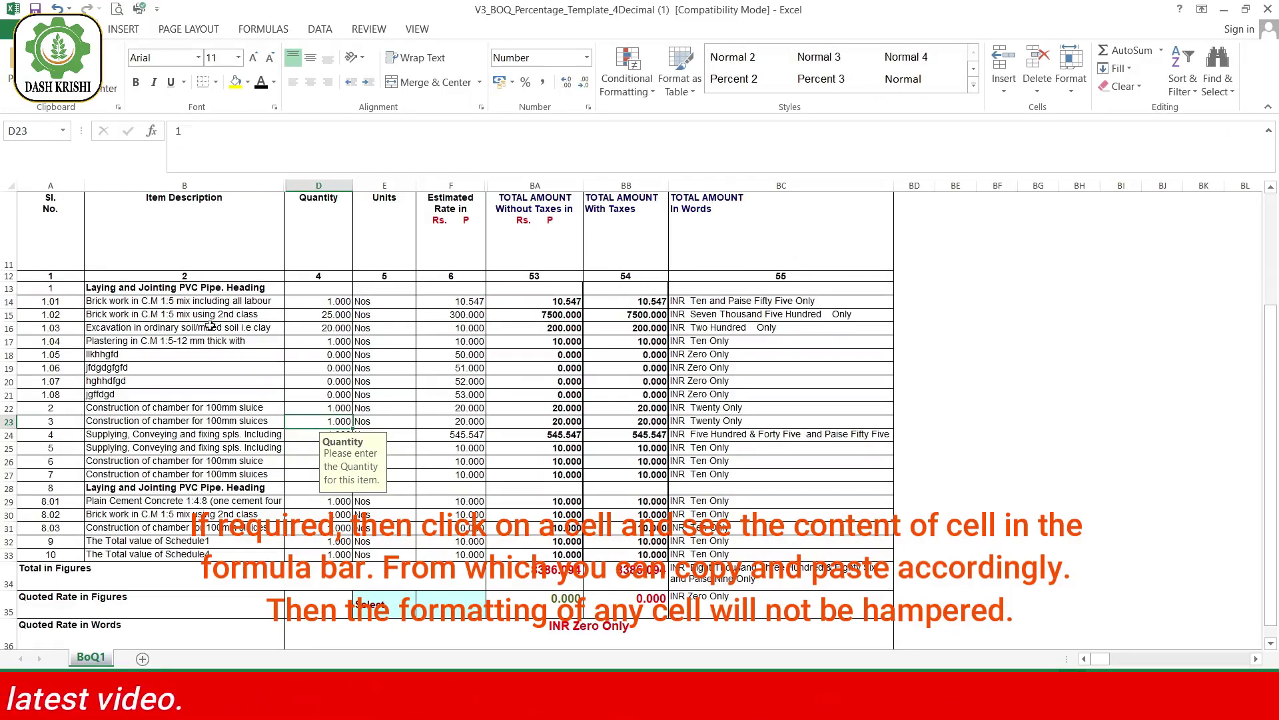
- Enlarge row 16 so the whole wrapped description shows
click(211, 329)
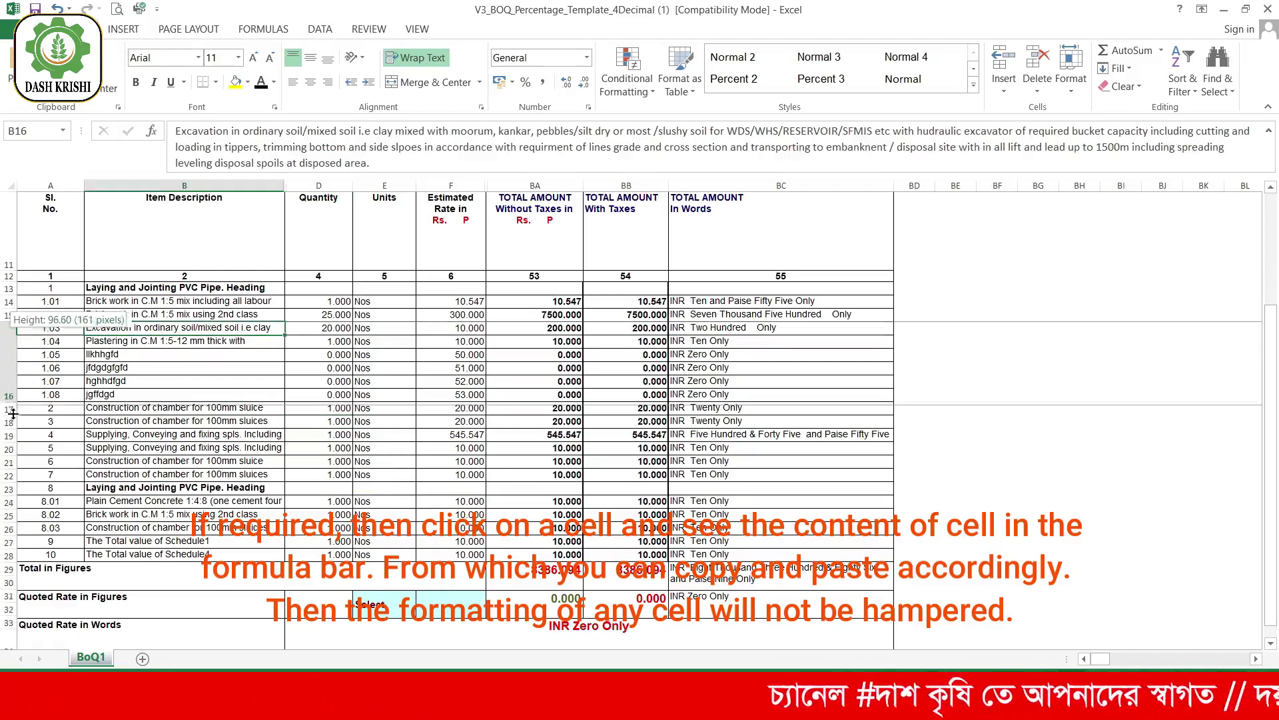
drag(10, 335, 10, 446)
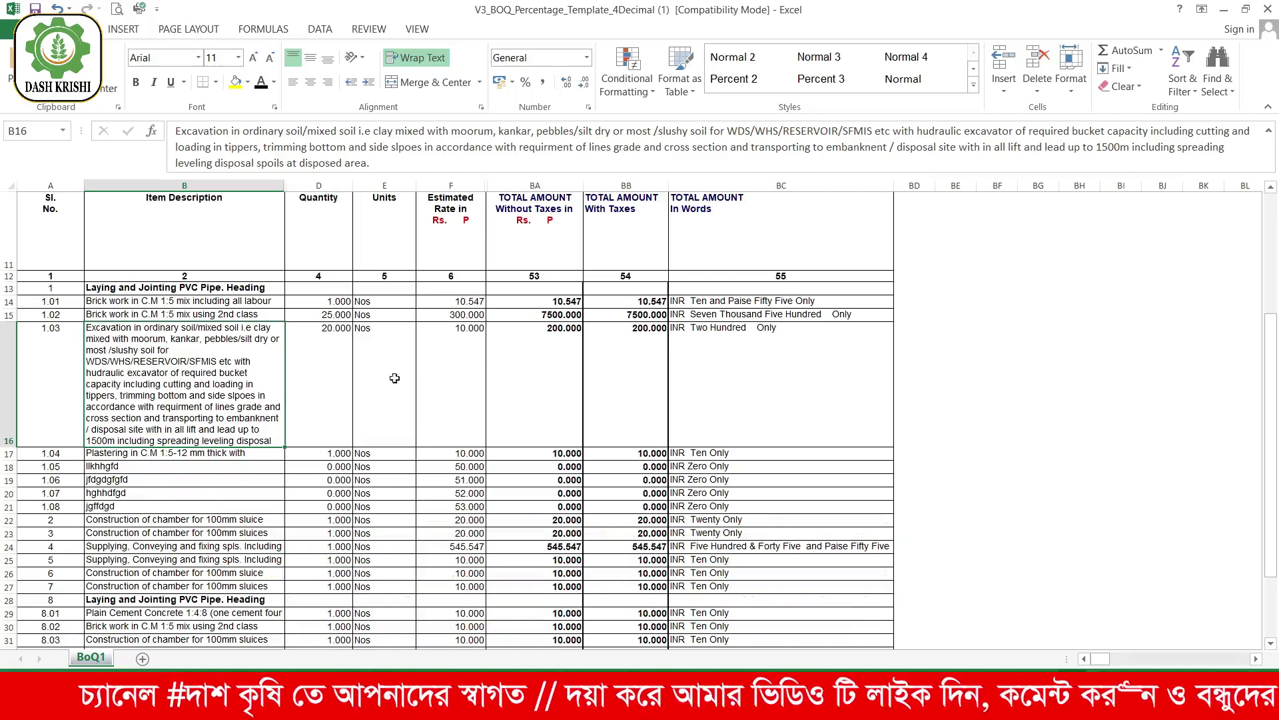
scroll(338, 453, down, 1)
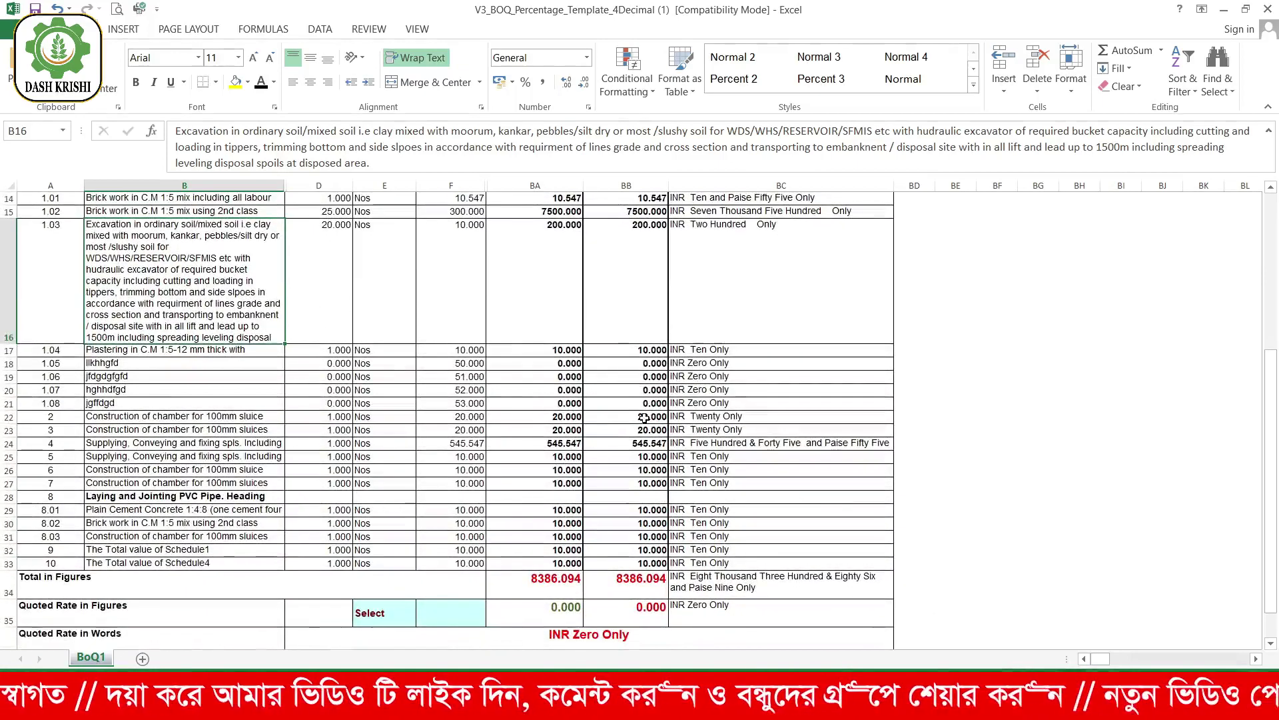
- Delete the four placeholder item rows 18–21
drag(4, 364, 6, 404)
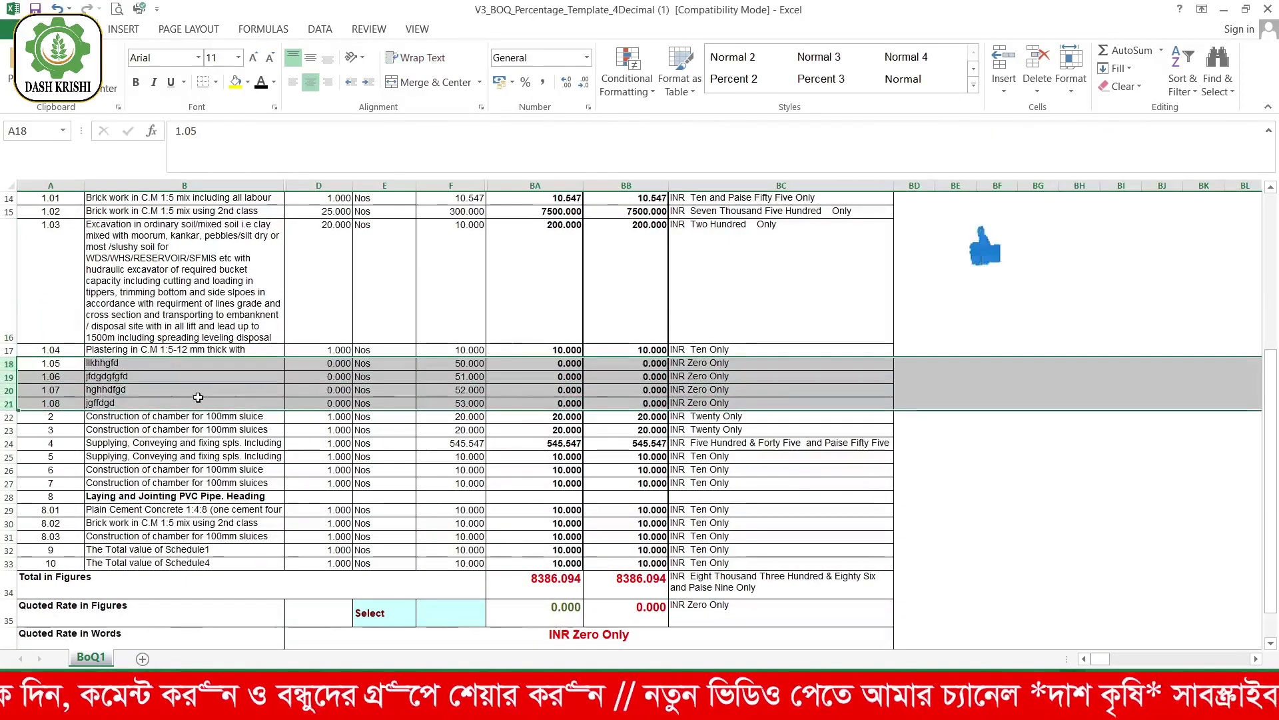
right_click(208, 378)
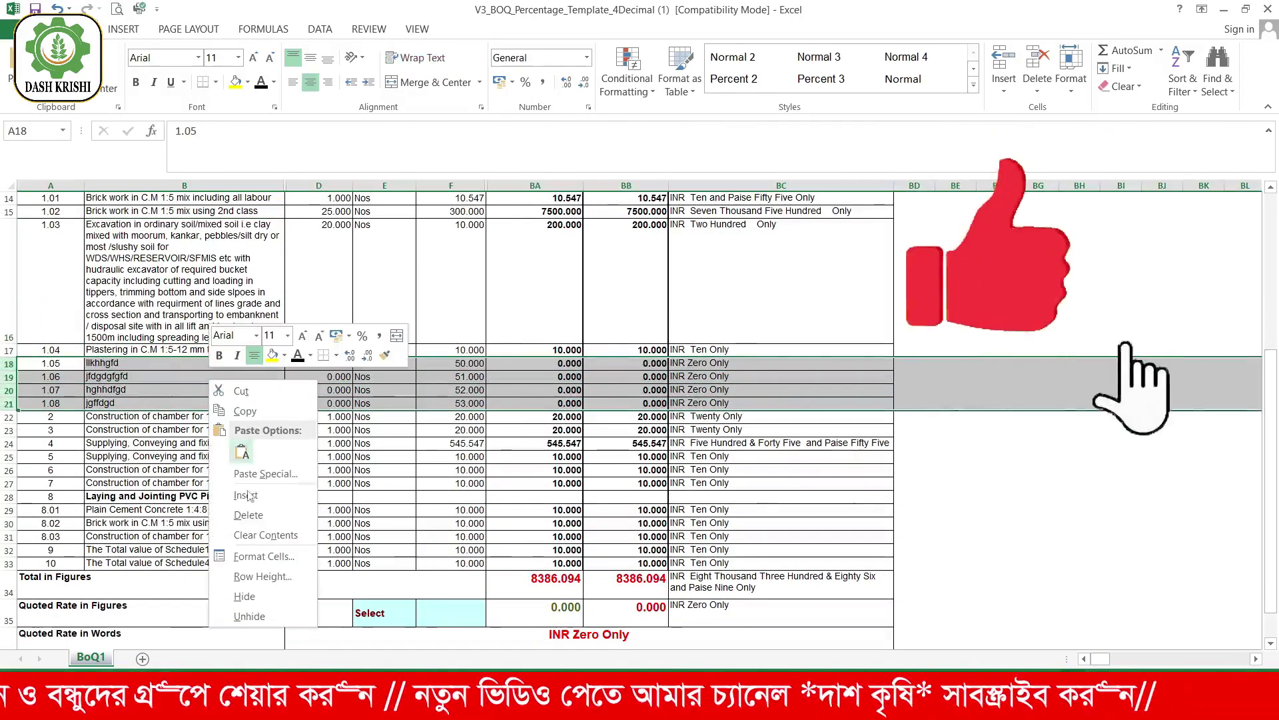
click(242, 595)
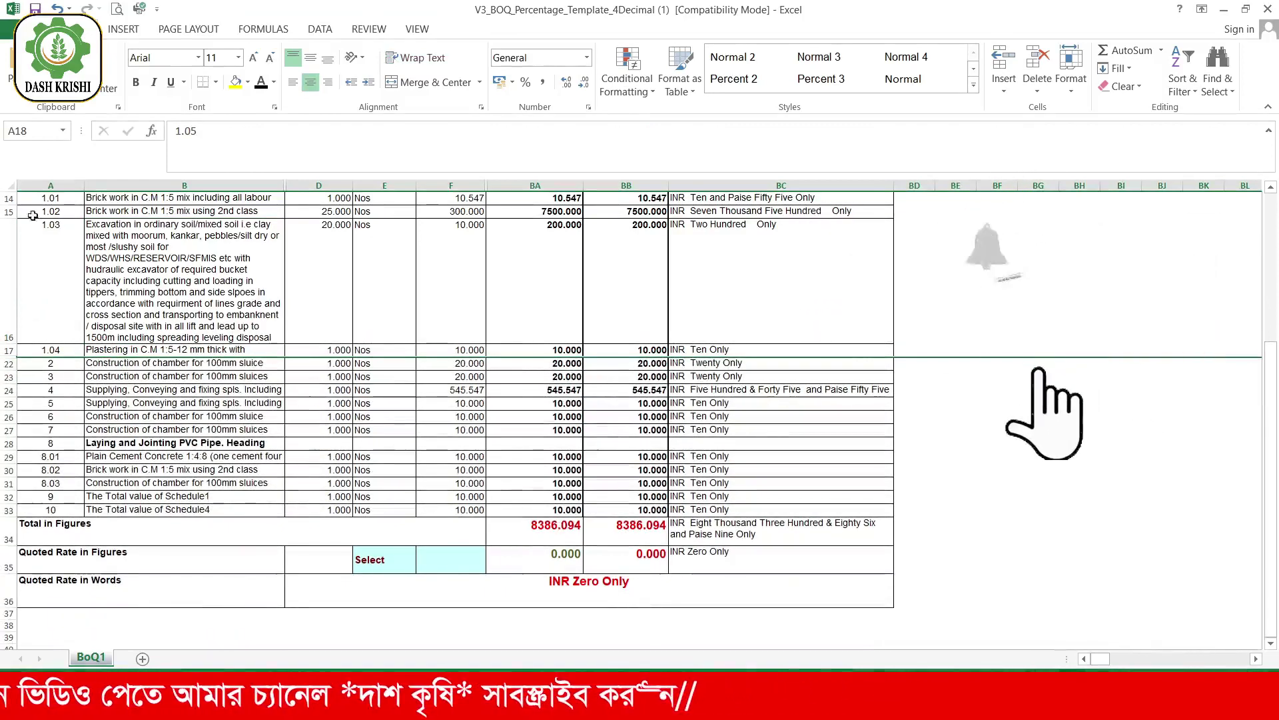
key(ctrl+z)
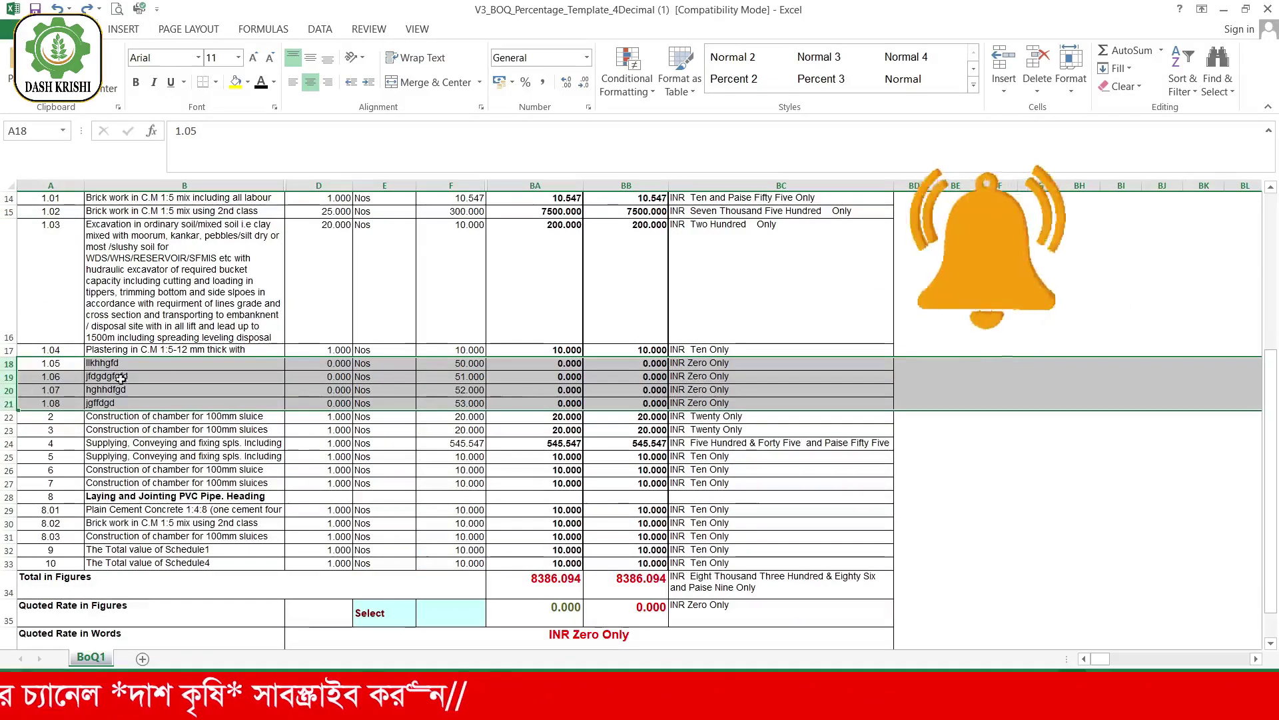
click(1045, 65)
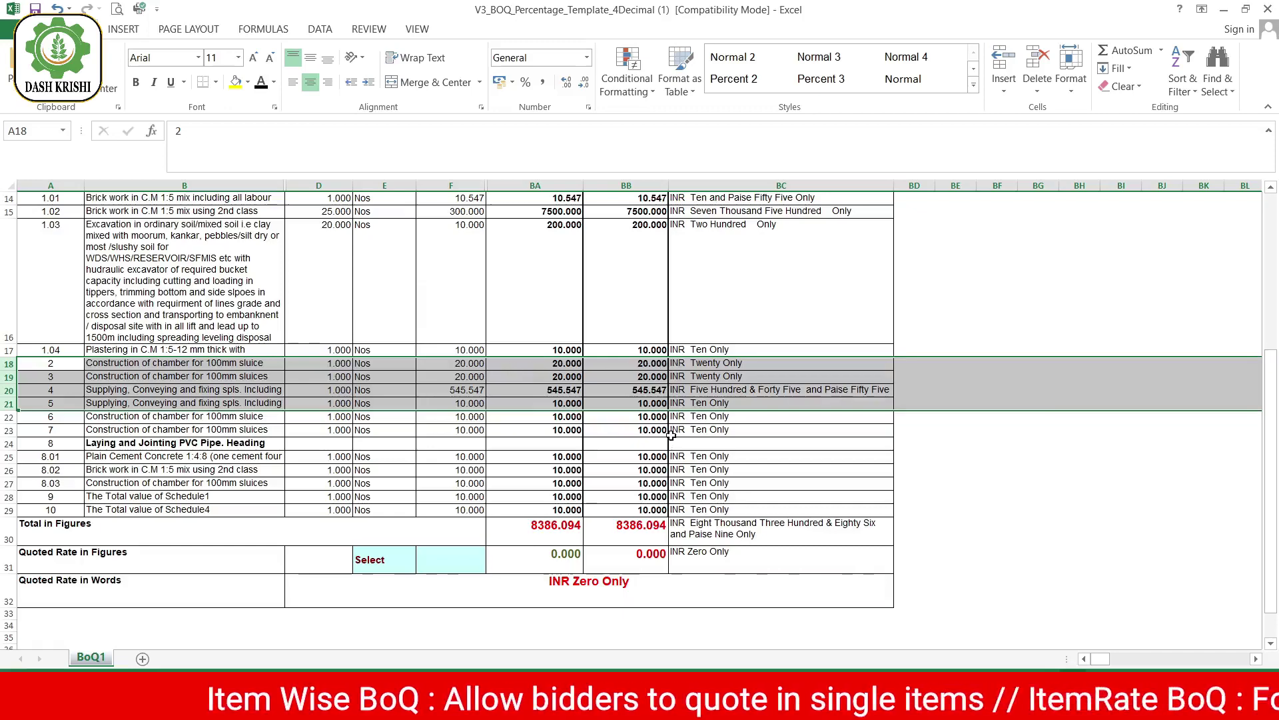
- Check the units entry for item 8.02 and clear the selection off the item table
click(387, 472)
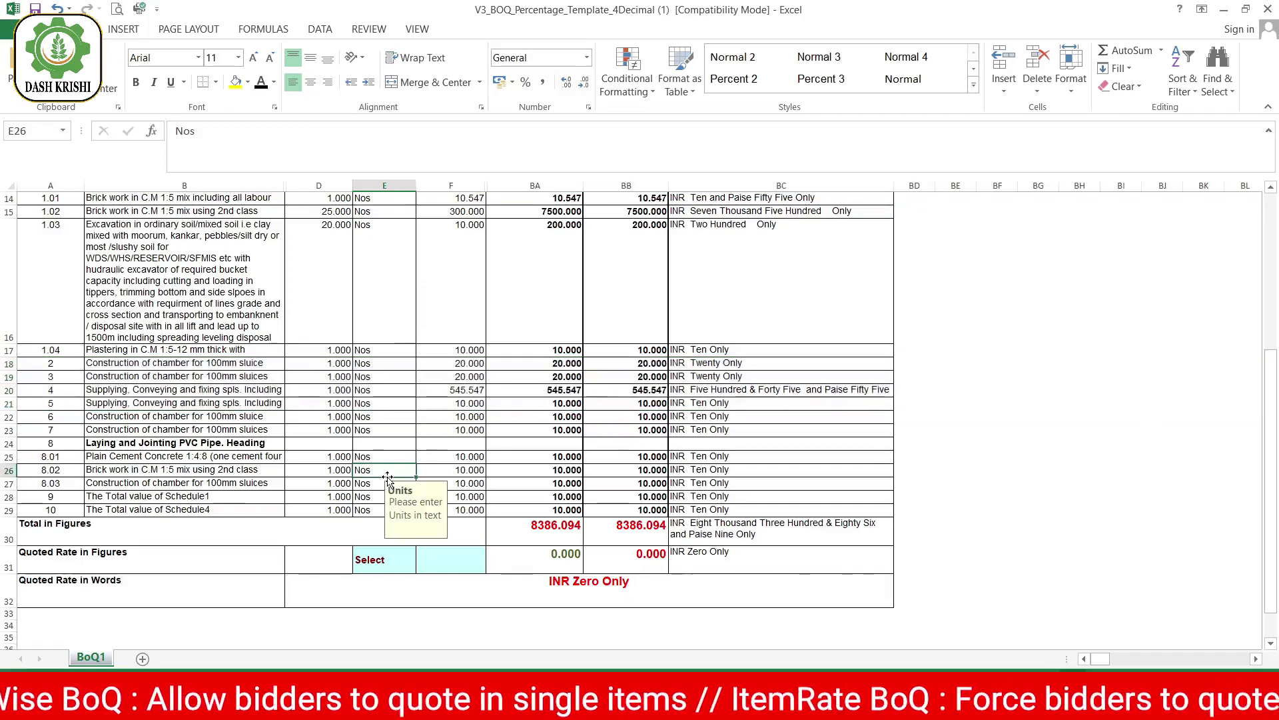
scroll(393, 480, up, 2)
scroll(396, 482, down, 2)
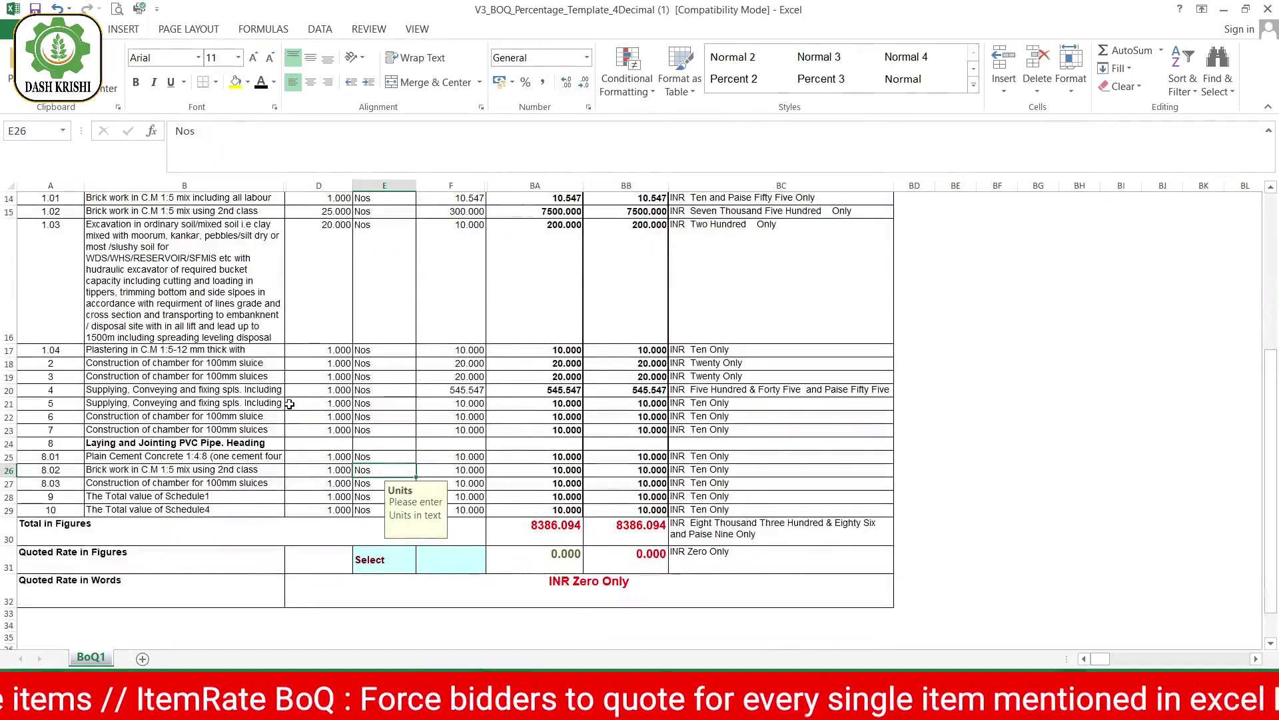
click(998, 363)
- Run Validate and dismiss the three-decimal-places notice and the validations-complied message
scroll(462, 350, up, 3)
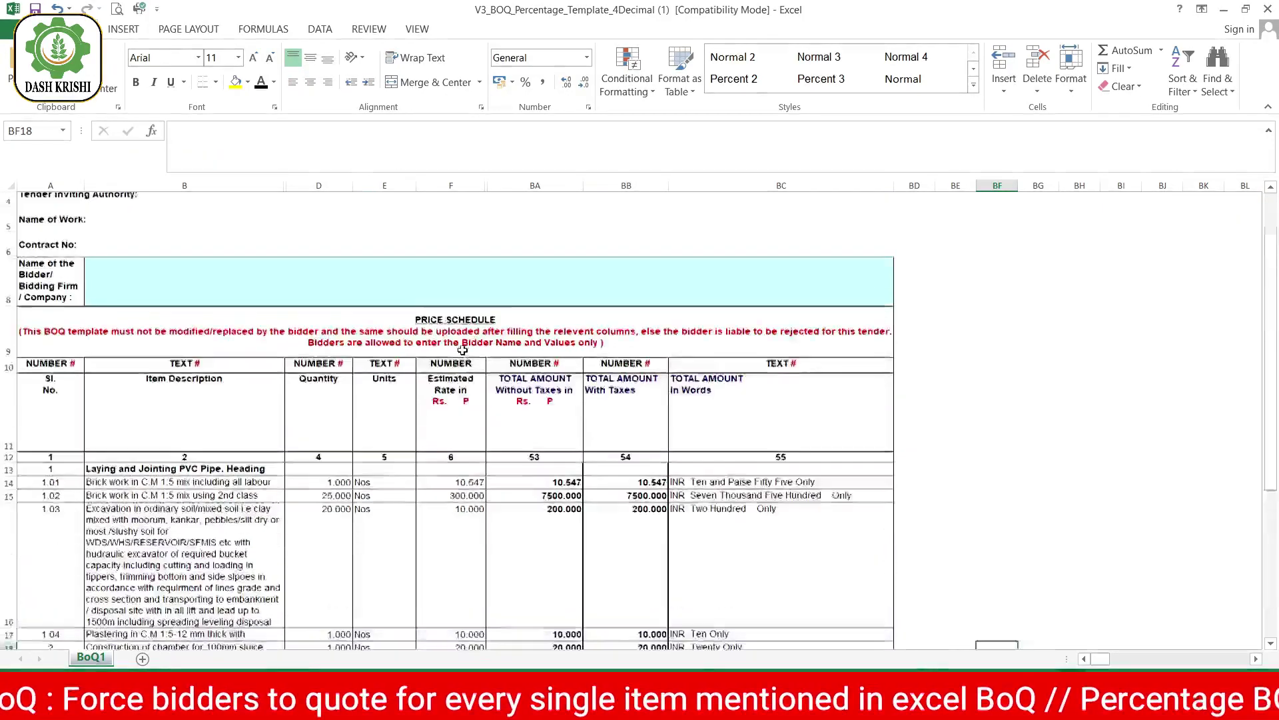
scroll(463, 350, up, 1)
click(59, 204)
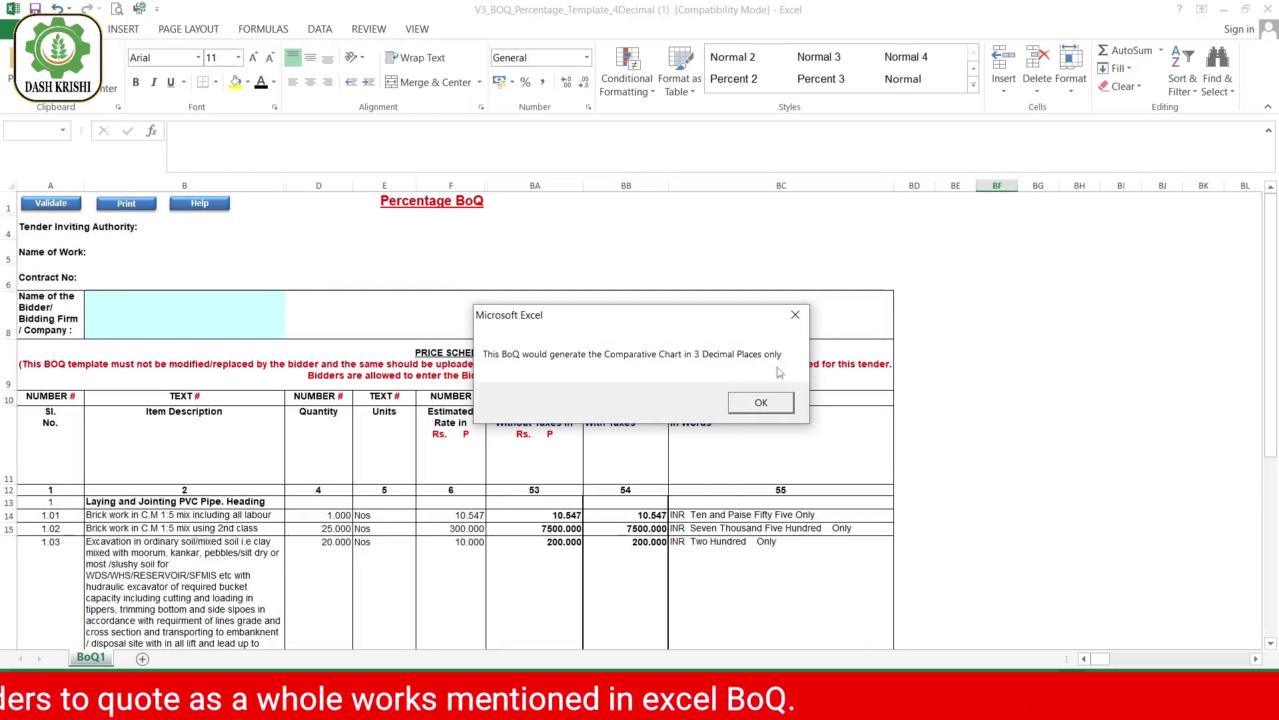
click(760, 402)
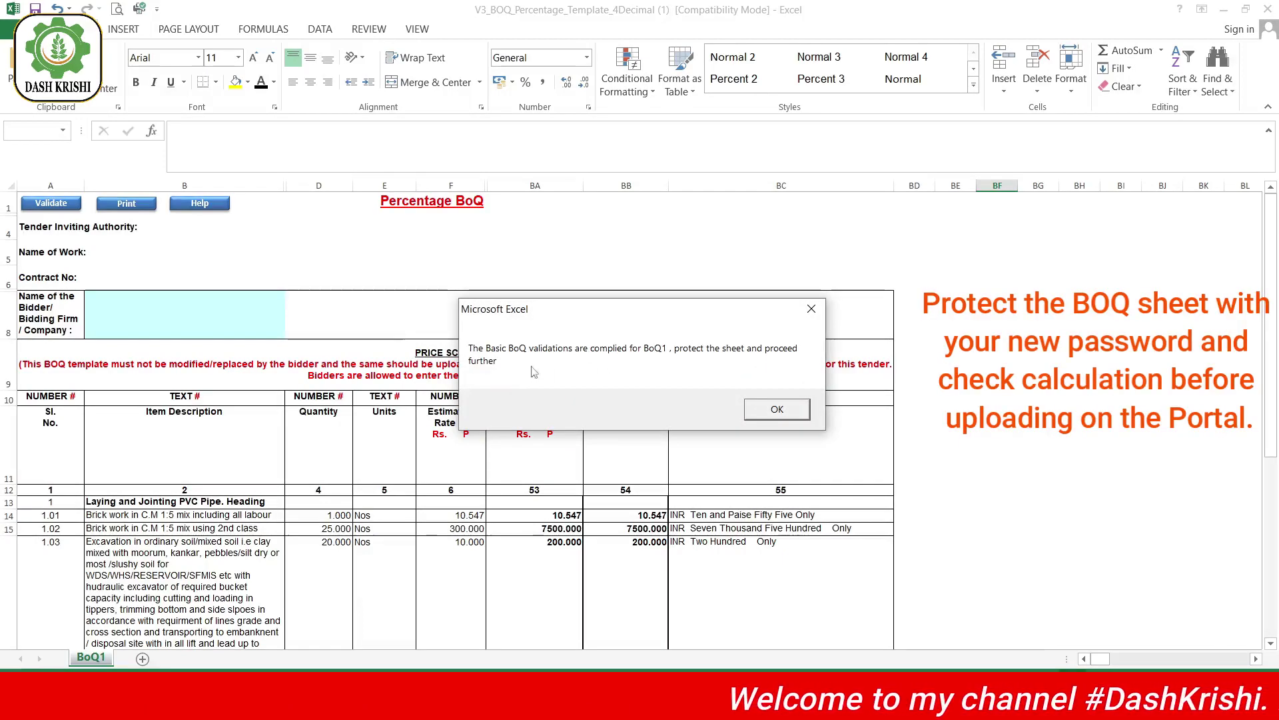
click(754, 417)
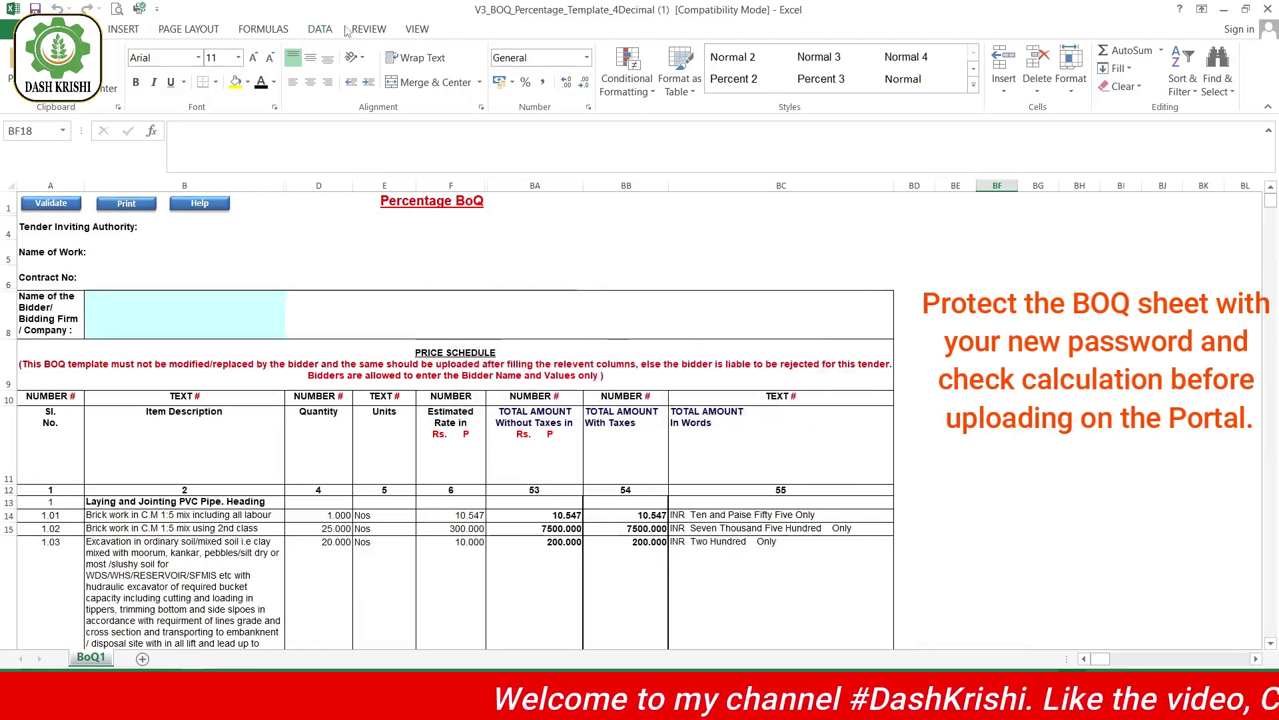
click(377, 30)
- Protect the BoQ1 sheet with a password, confirming it in the second prompt
click(479, 73)
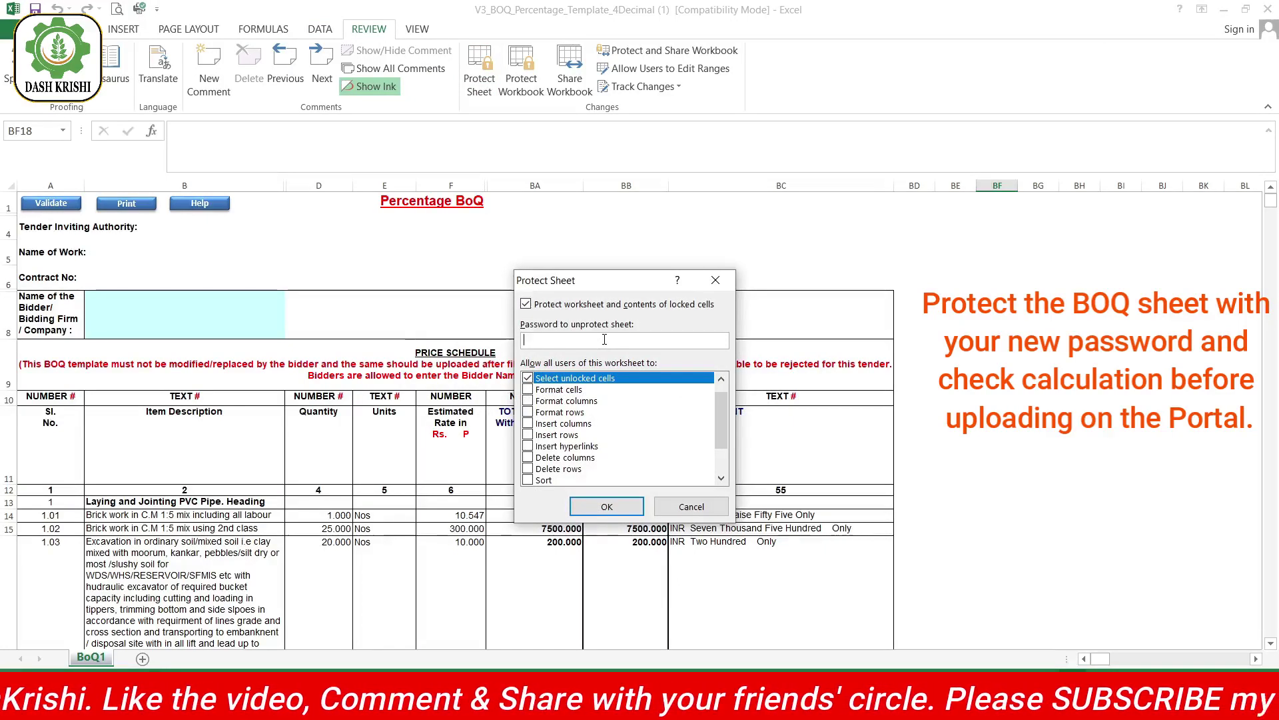
text(1)
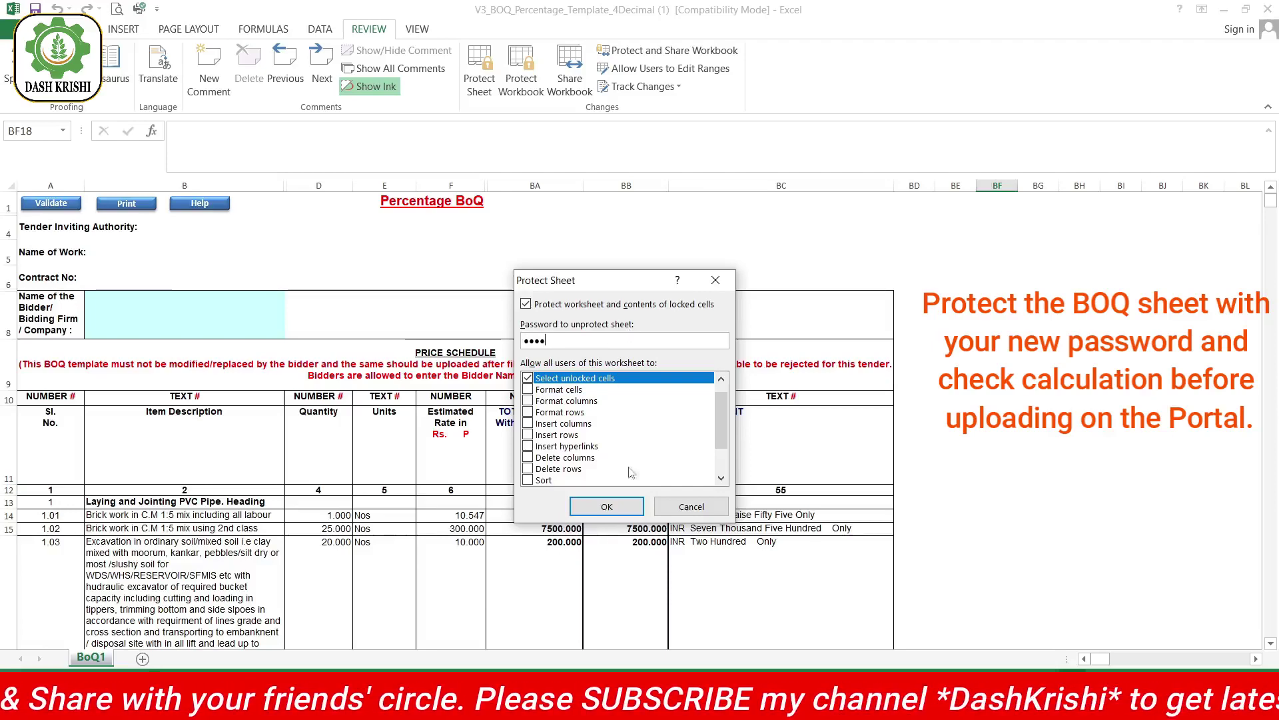
click(607, 506)
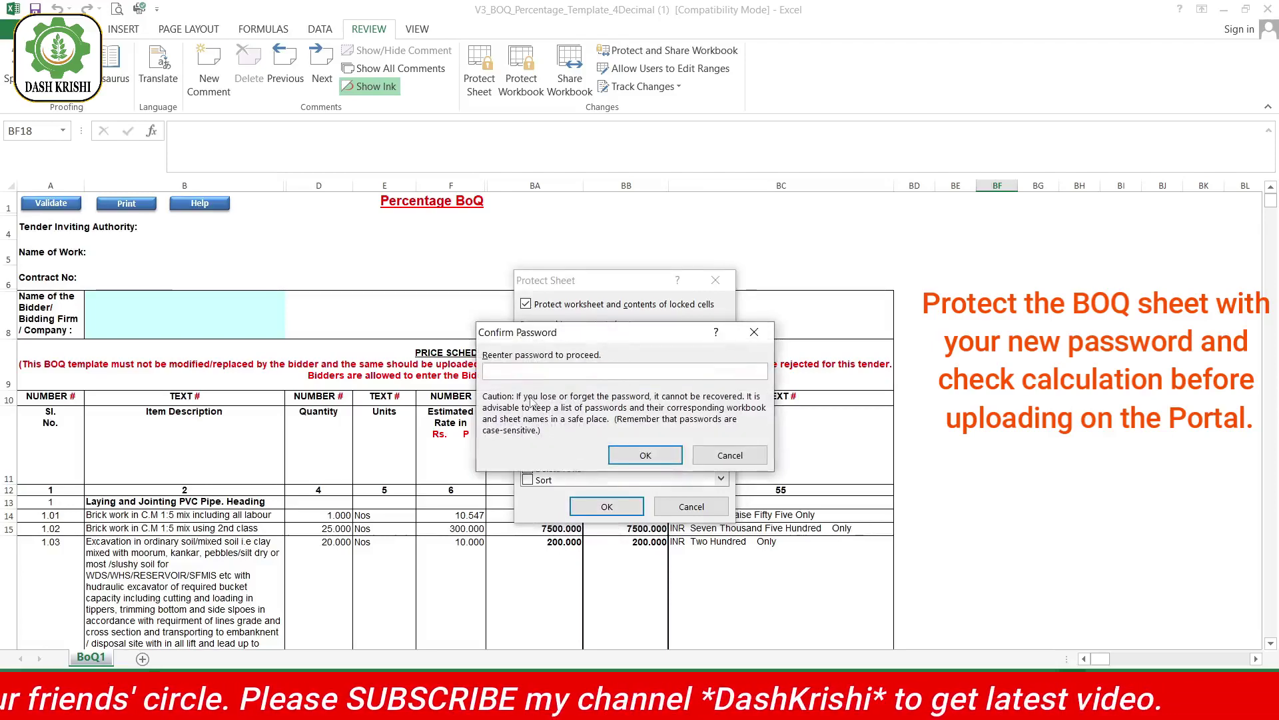
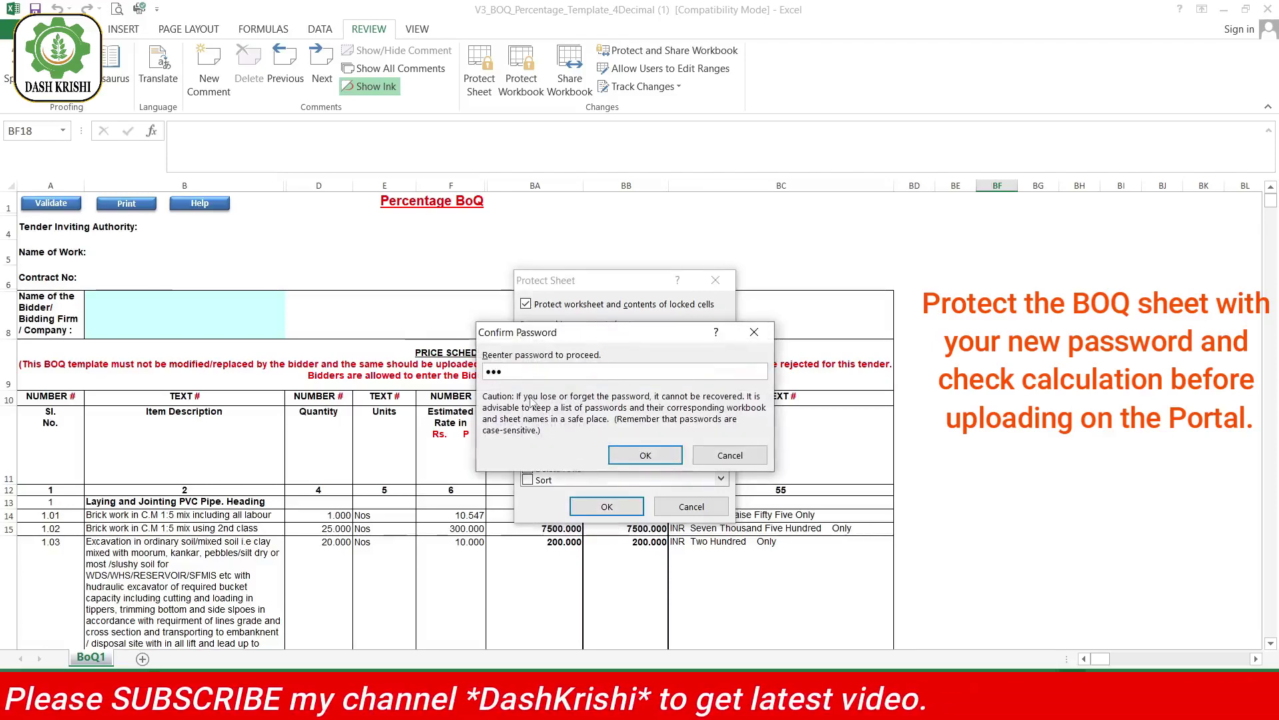
click(629, 455)
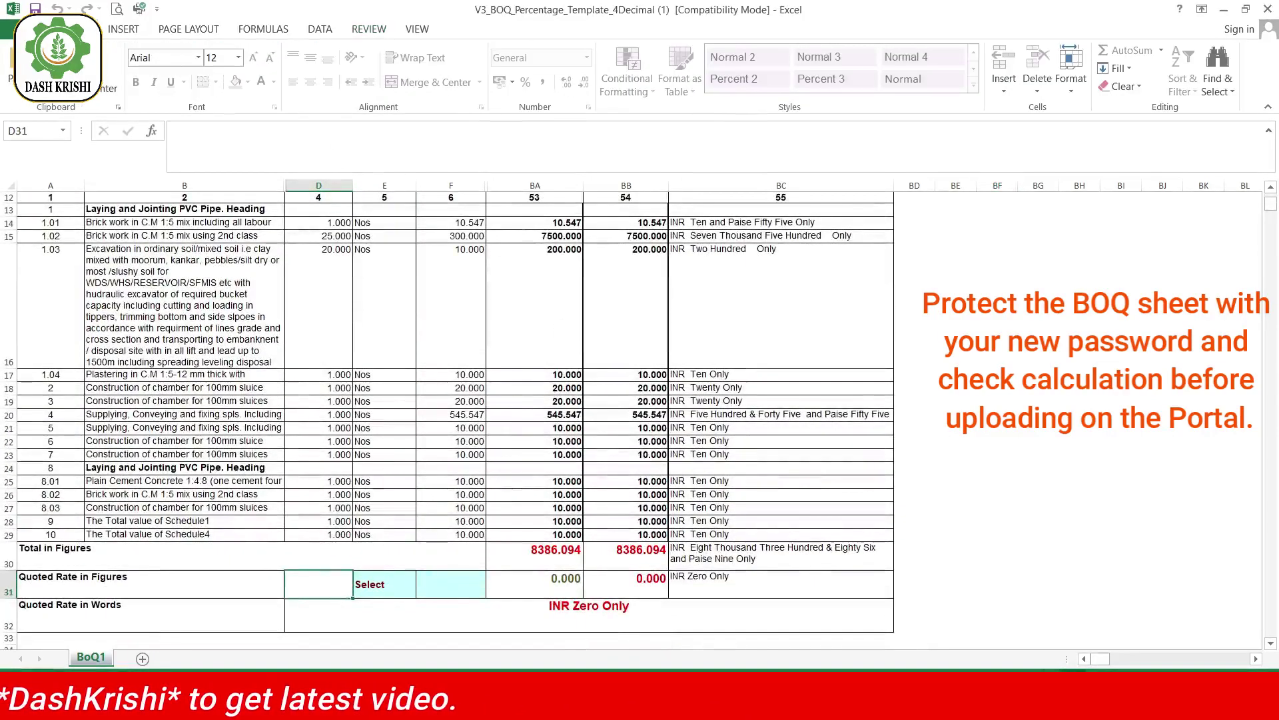
- Check that the bidder name cell and percentage rate cell F31 remain selectable
scroll(513, 333, up, 4)
scroll(506, 344, down, 1)
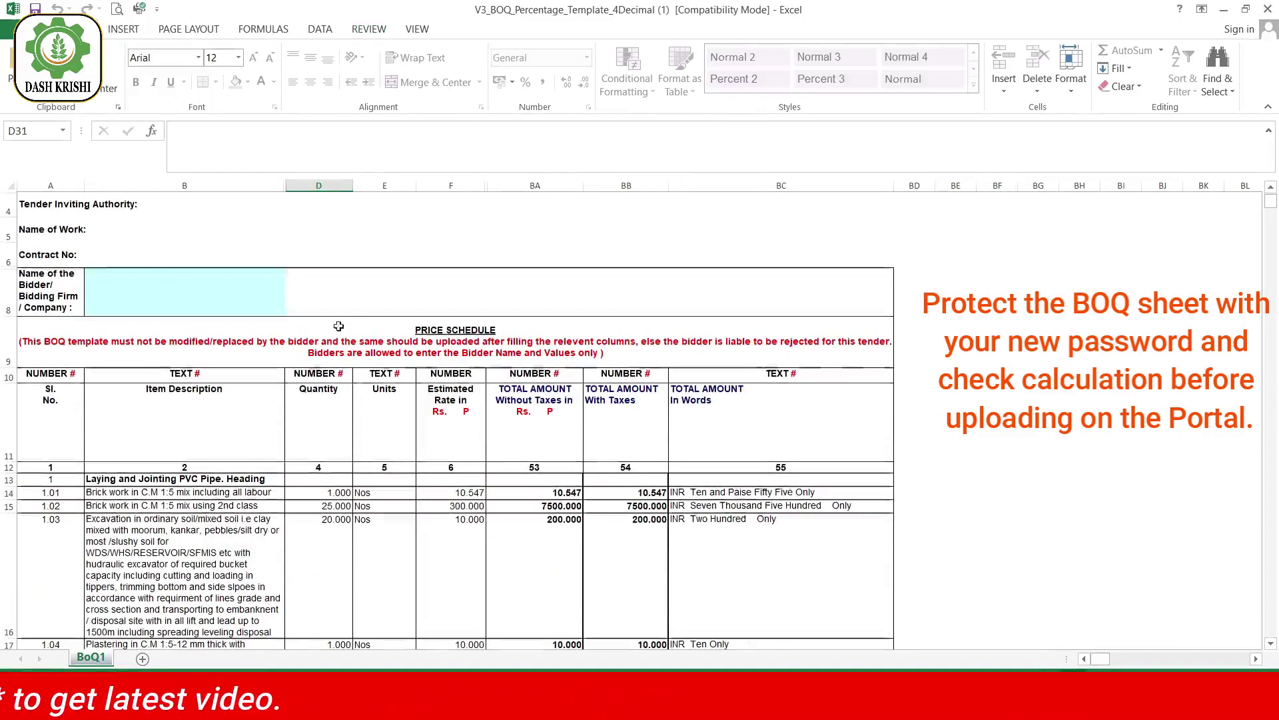
click(213, 294)
scroll(361, 338, down, 3)
click(393, 561)
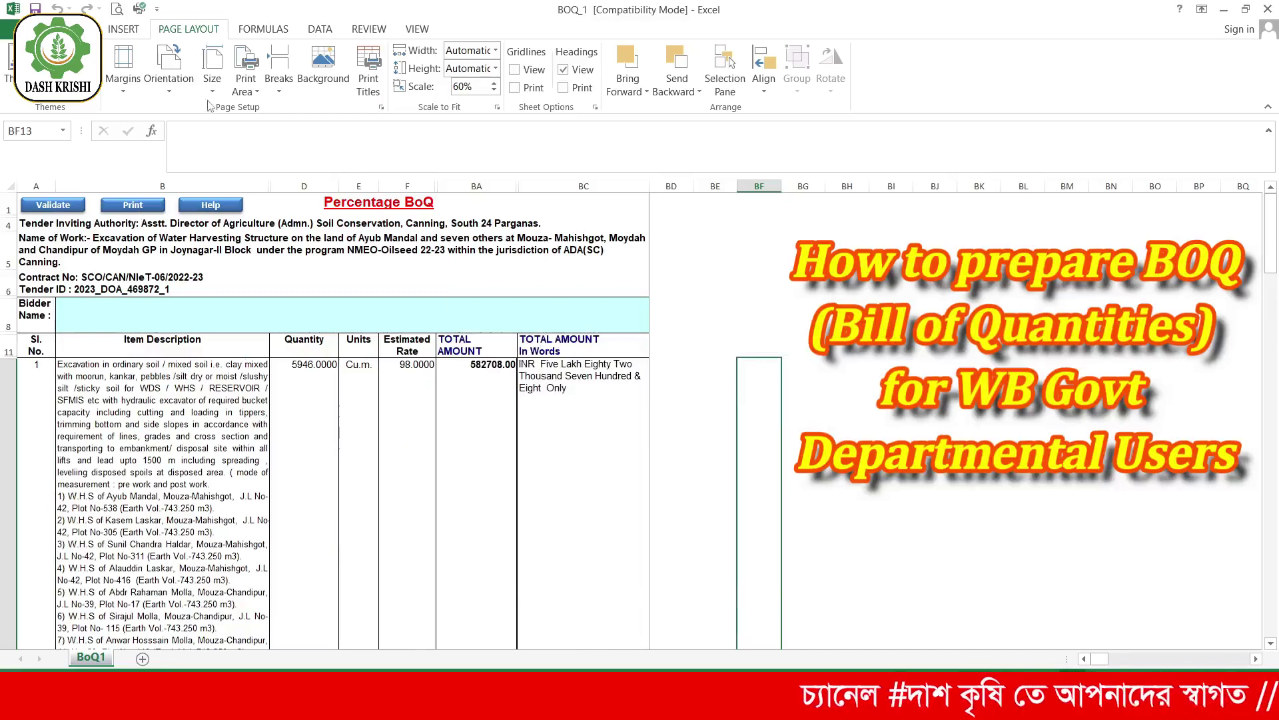
- Set BOQ_1 margins to top and bottom 0.3, right 0.8, centred horizontally
click(381, 107)
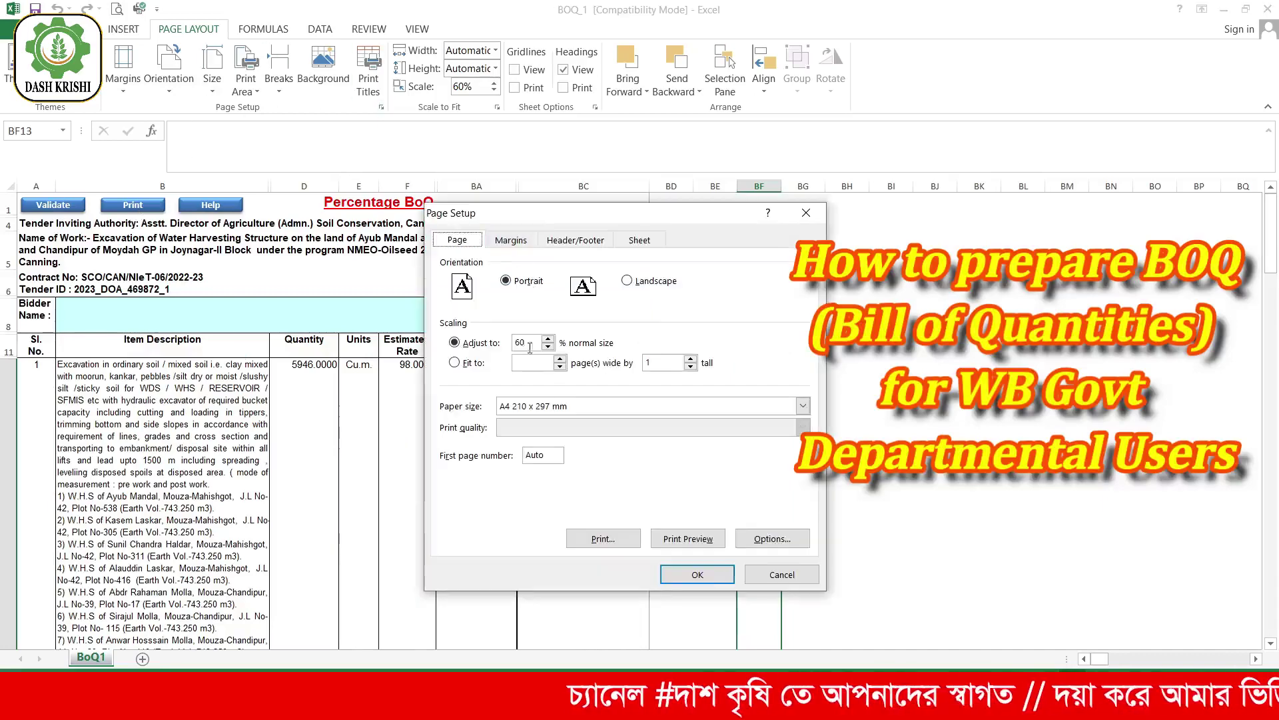
click(511, 240)
click(540, 365)
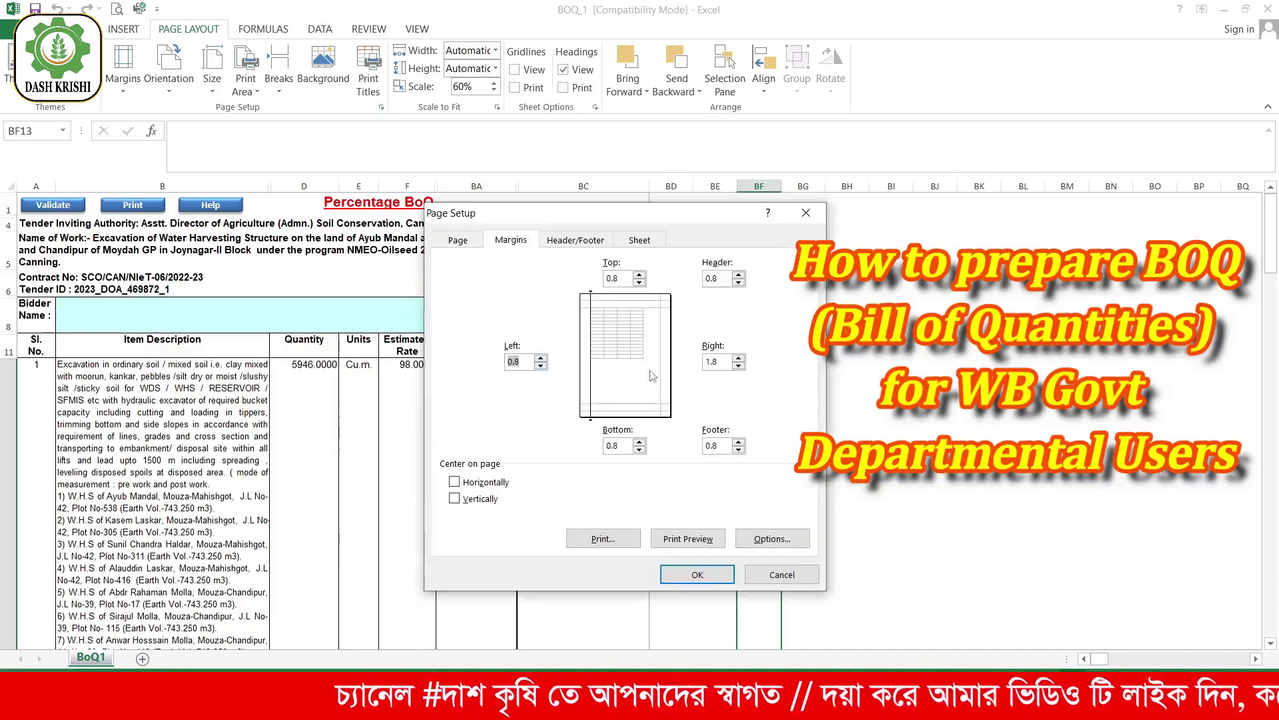
click(738, 366)
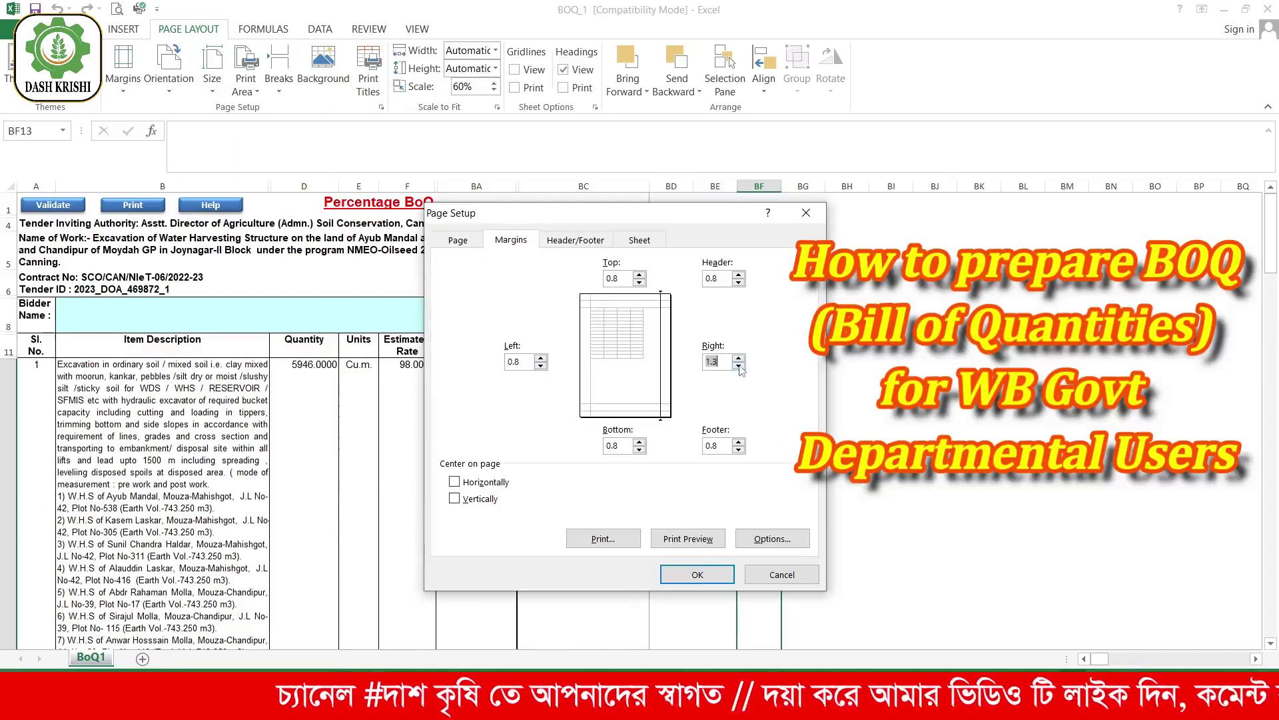
click(639, 450)
click(639, 282)
click(455, 482)
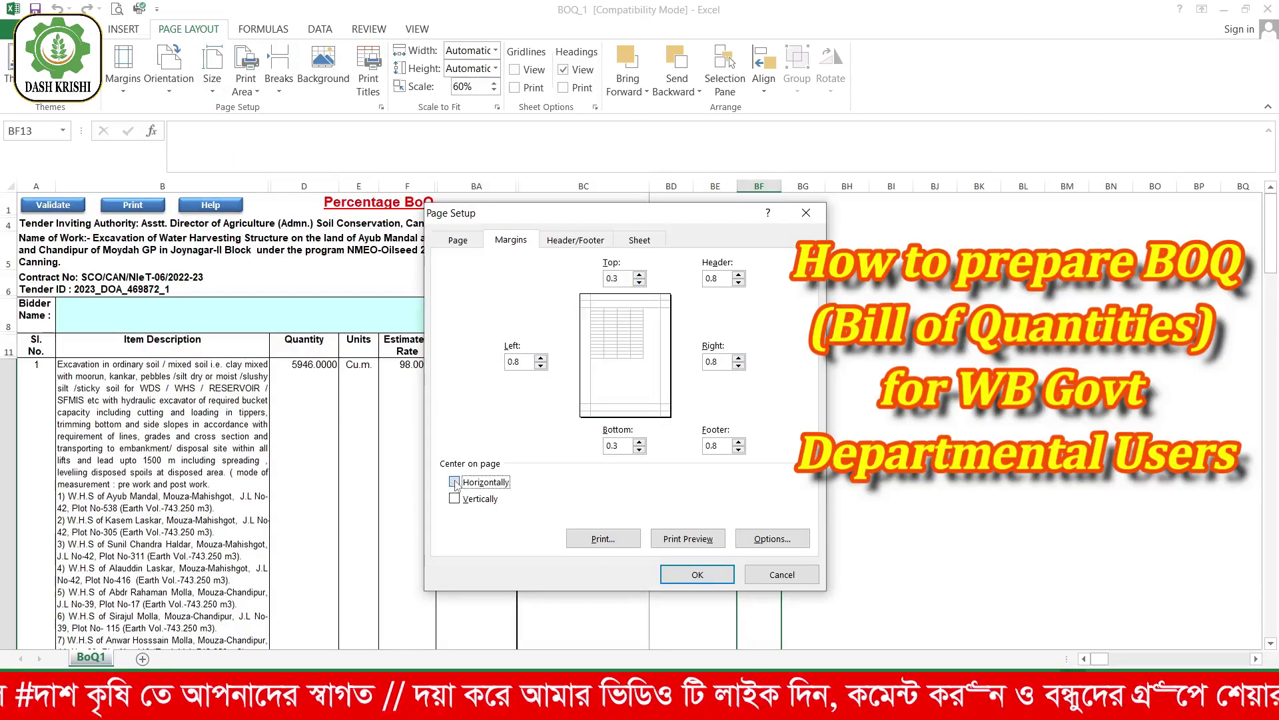
click(695, 575)
click(163, 286)
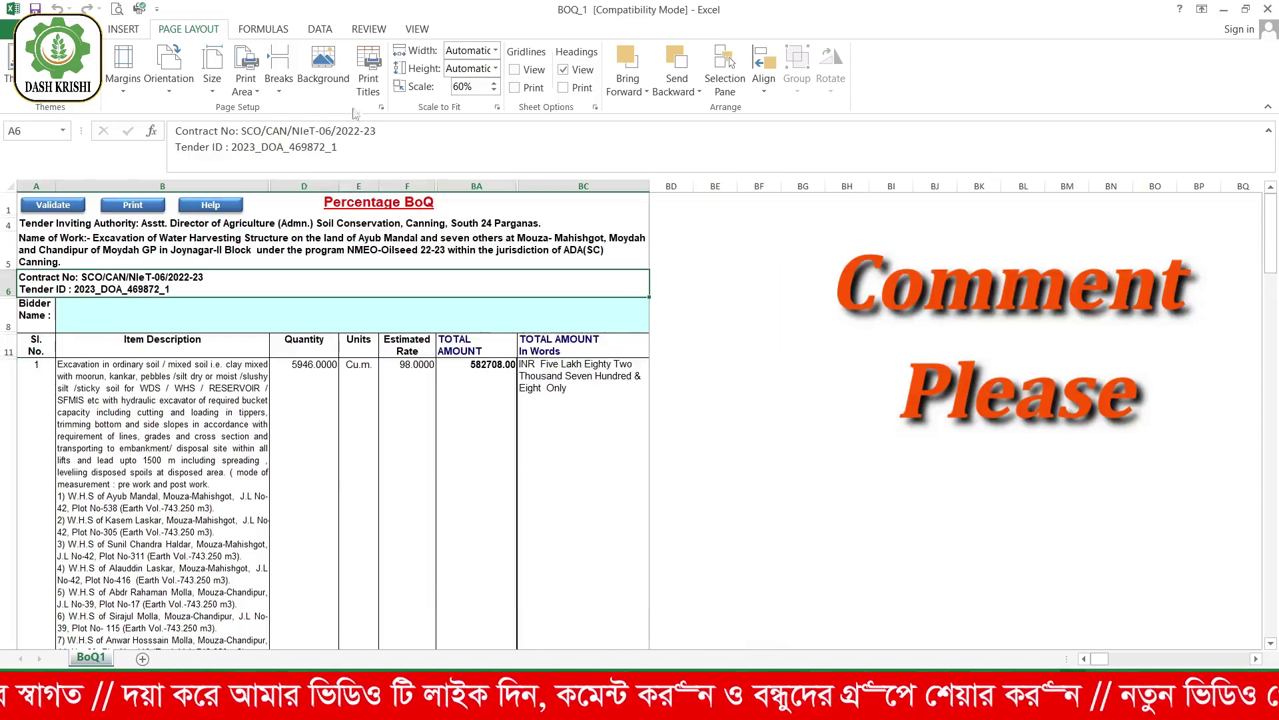
click(369, 29)
- Protect the BoQ1 sheet with a password, entering and confirming it
click(479, 72)
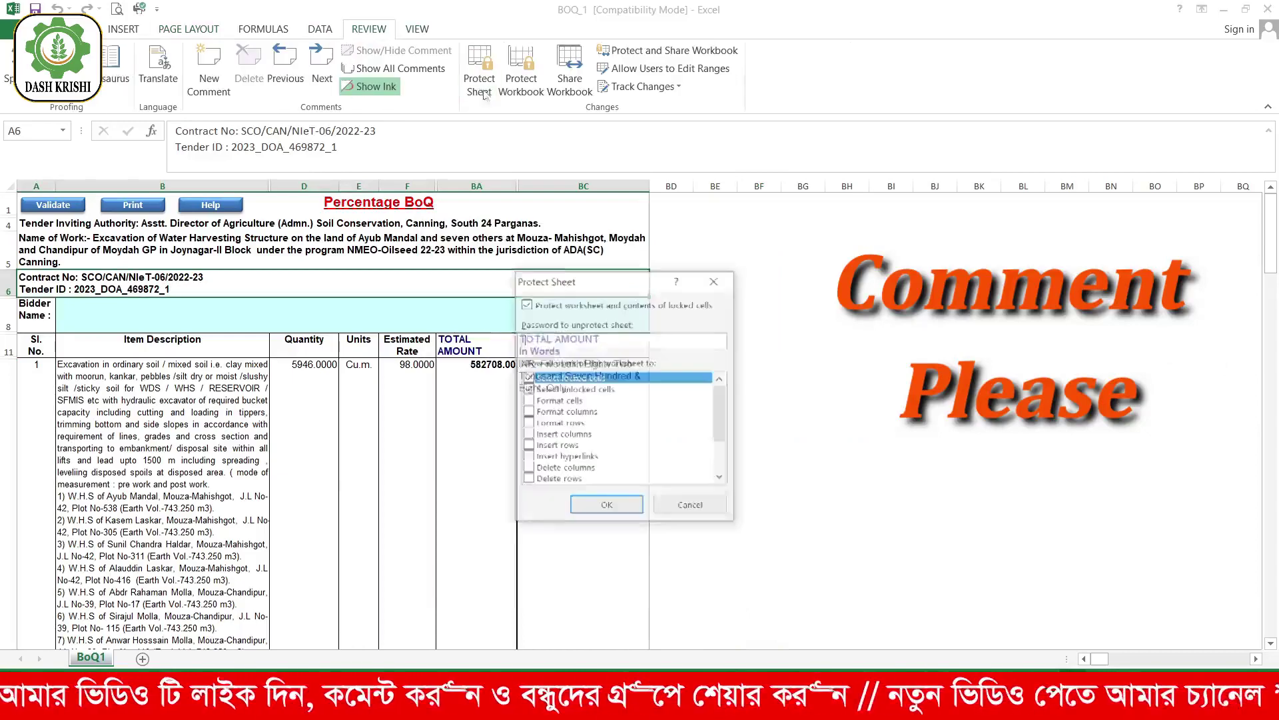
click(607, 506)
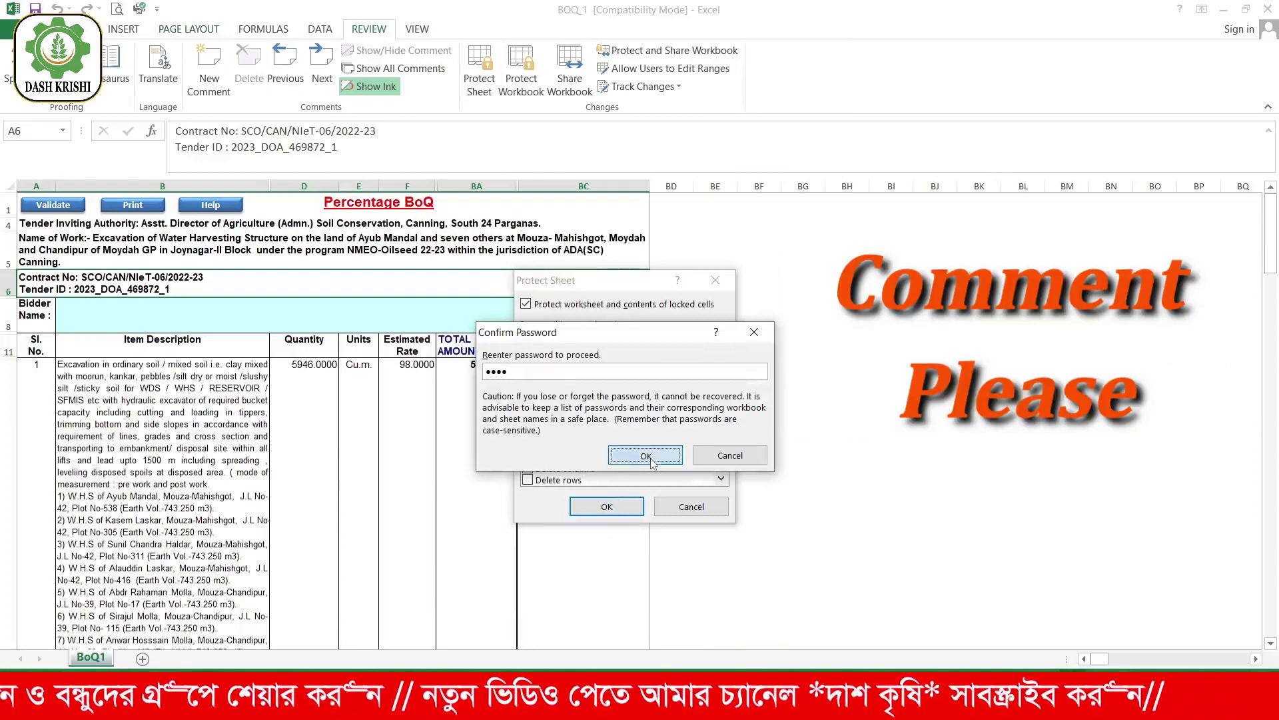
click(647, 456)
click(722, 293)
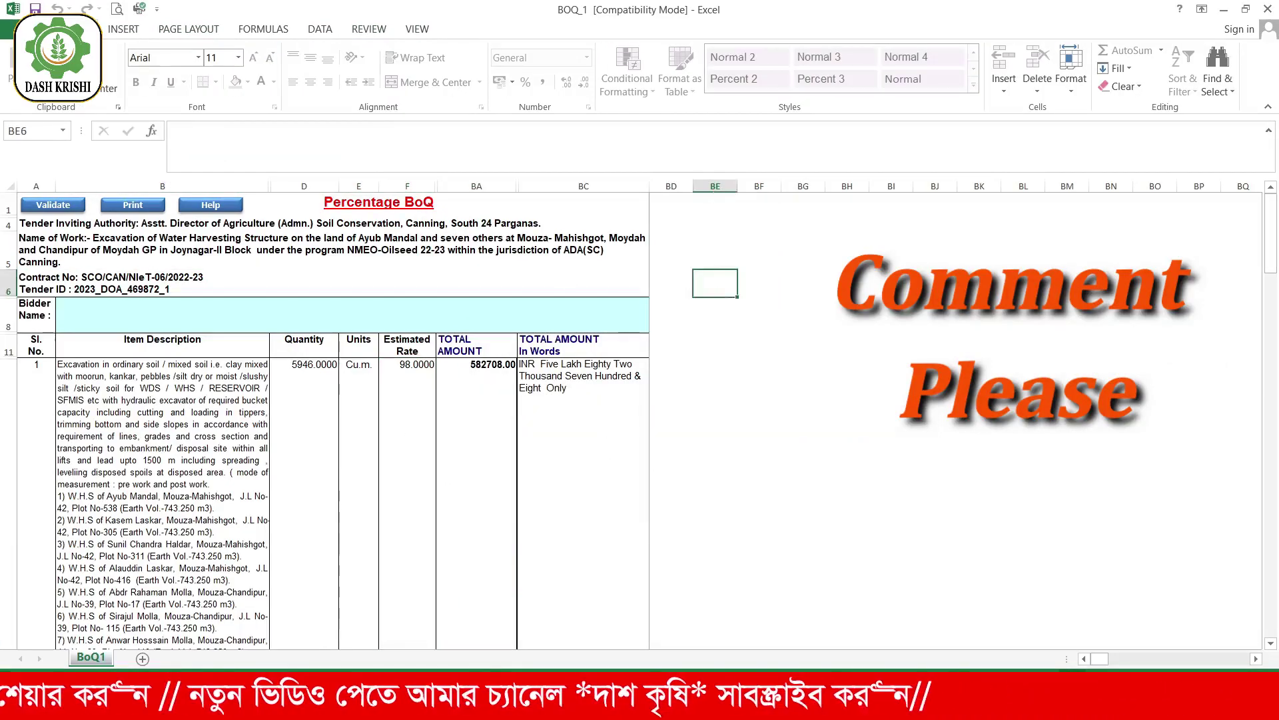
- Check the workbook's Info page, then dismiss the empty bidder-name reminder back on the sheet
click(10, 29)
click(28, 150)
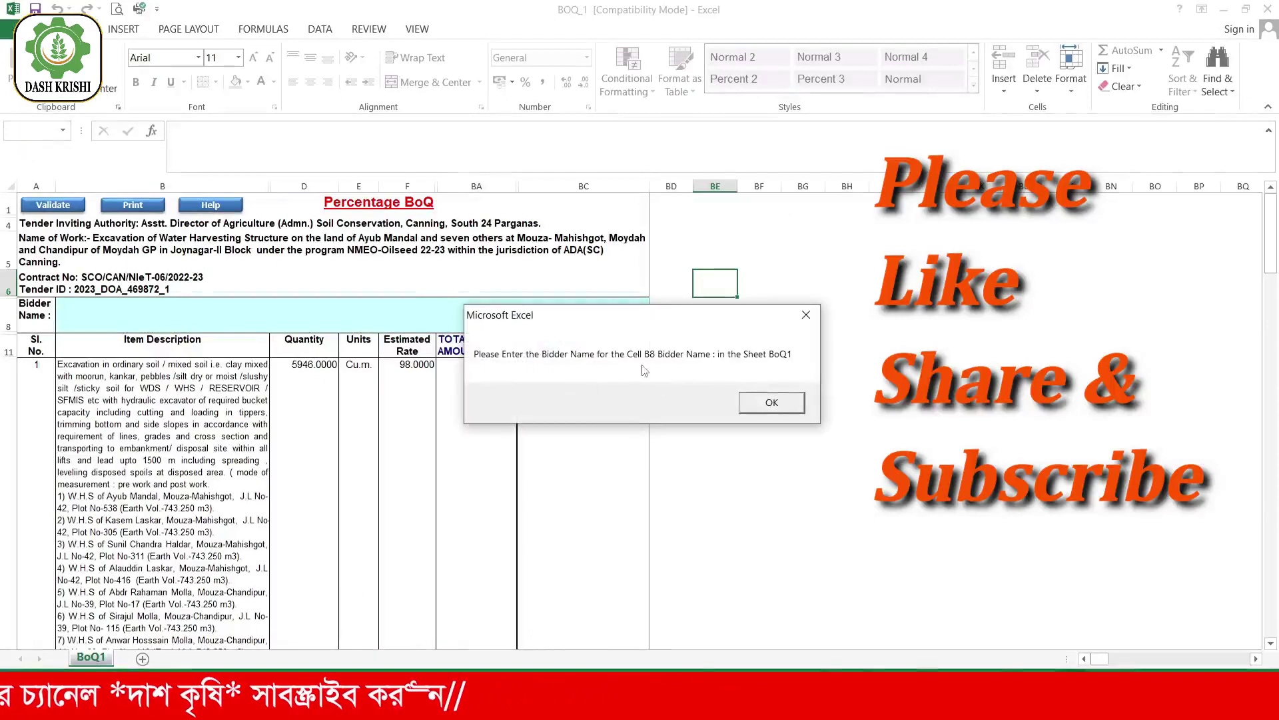
click(753, 403)
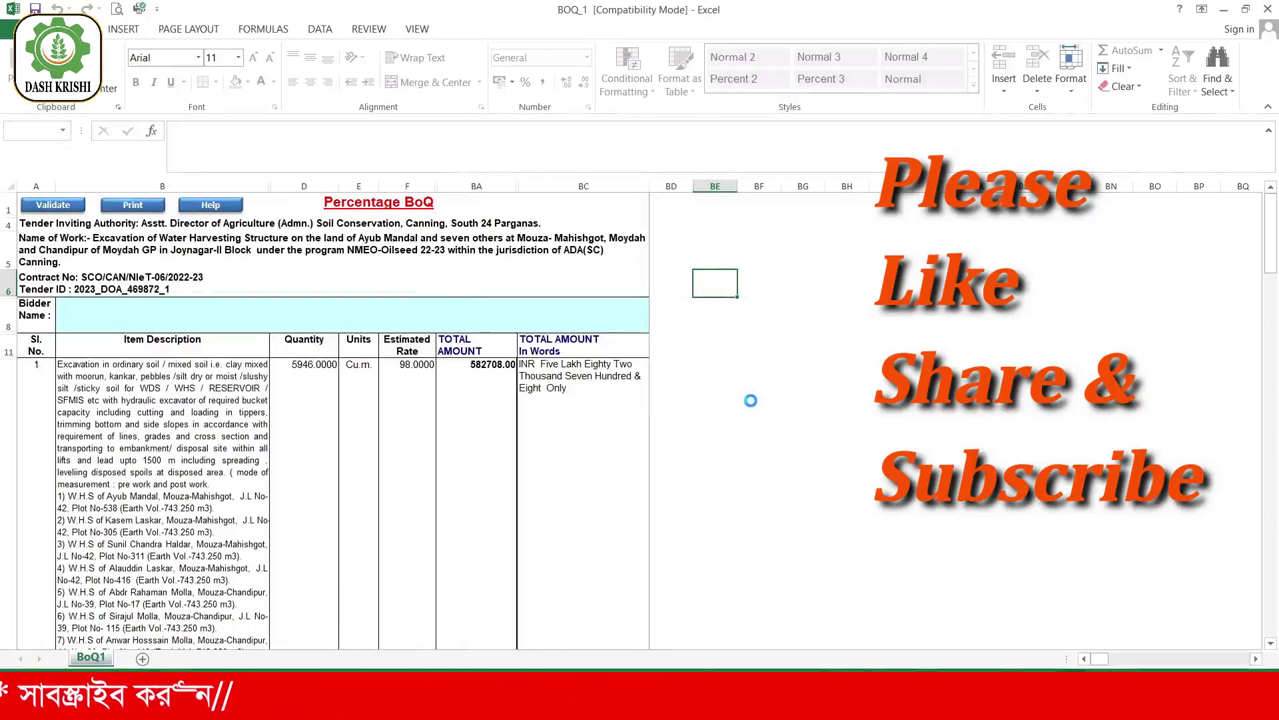